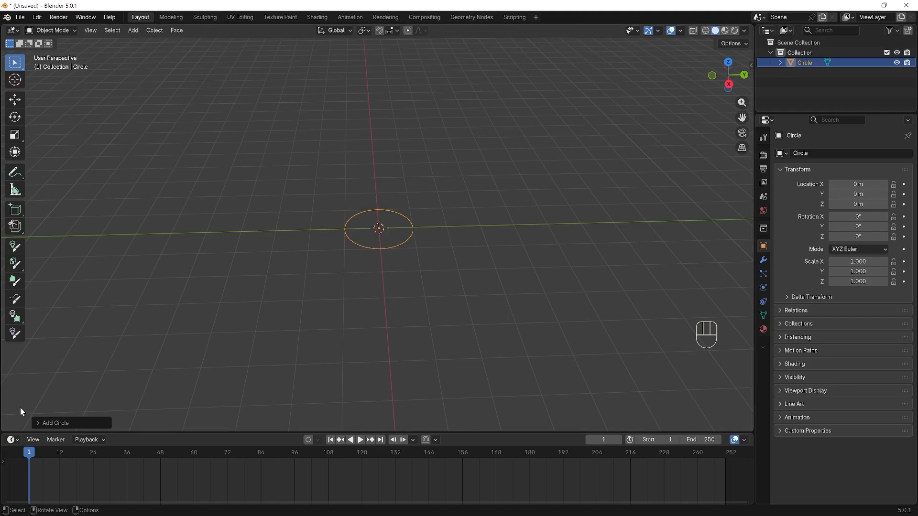
# - Set the newly added circle's vertex count to 16
pyautogui.click(39, 423)
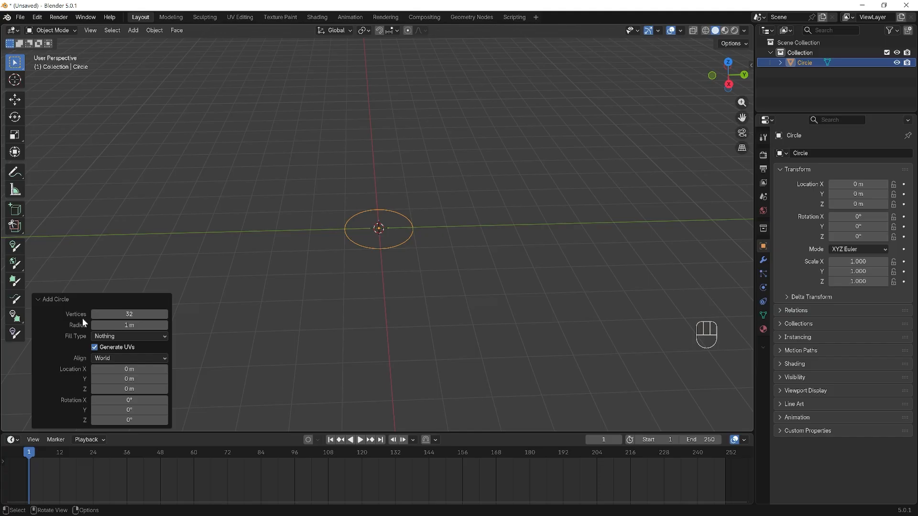
pyautogui.click(124, 315)
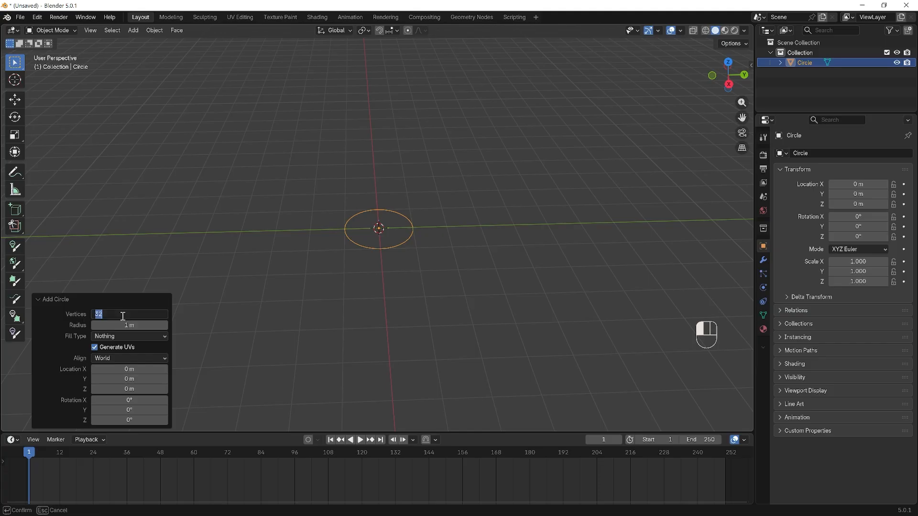
pyautogui.press('Return')
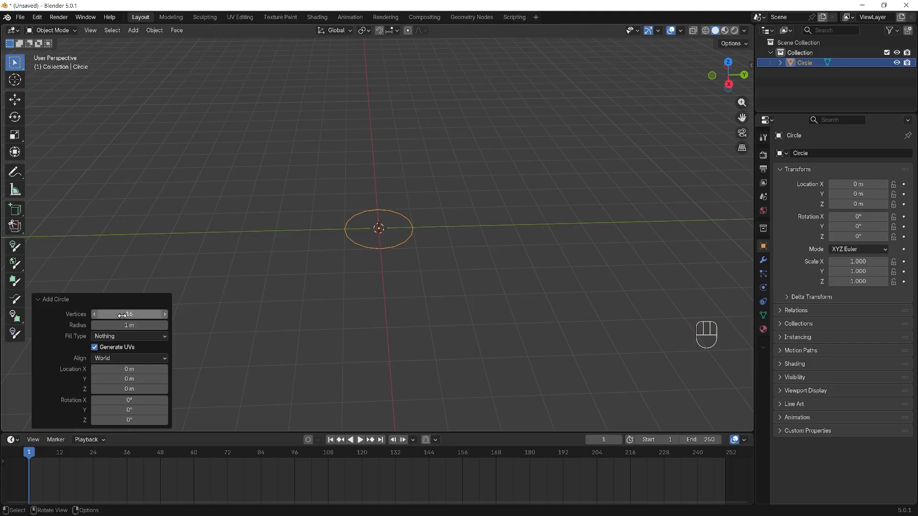
pyautogui.click(437, 234)
pyautogui.click(413, 228)
# - Rotate the circle 90° about the X axis so that it stands upright
pyautogui.press('r')
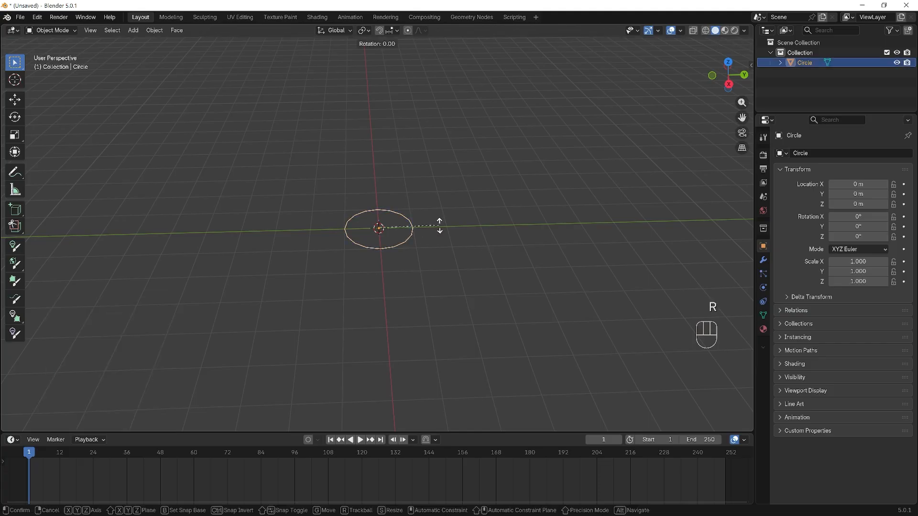
pyautogui.press('x')
pyautogui.press('KP_9')
pyautogui.press('KP_0')
pyautogui.press('KP_Enter')
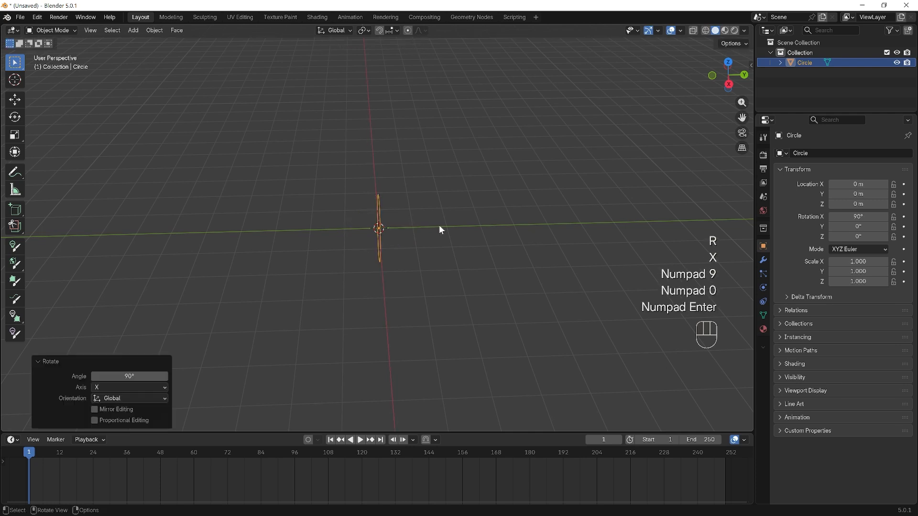
# - Move the upright circle up 1 m along the Z axis
pyautogui.moveTo(439, 224); pyautogui.dragTo(518, 216, button='middle')
pyautogui.press('KP_1')
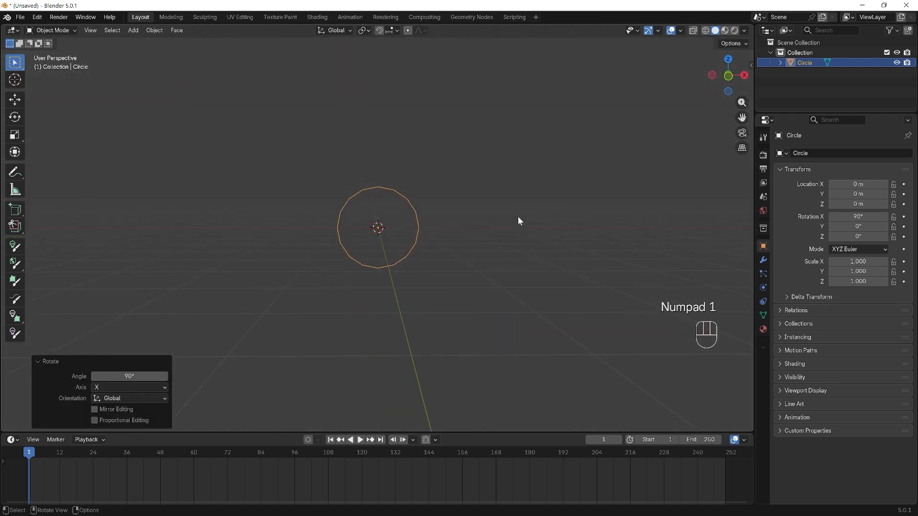
pyautogui.press('g')
pyautogui.press('z')
pyautogui.press('KP_1')
pyautogui.click(518, 217)
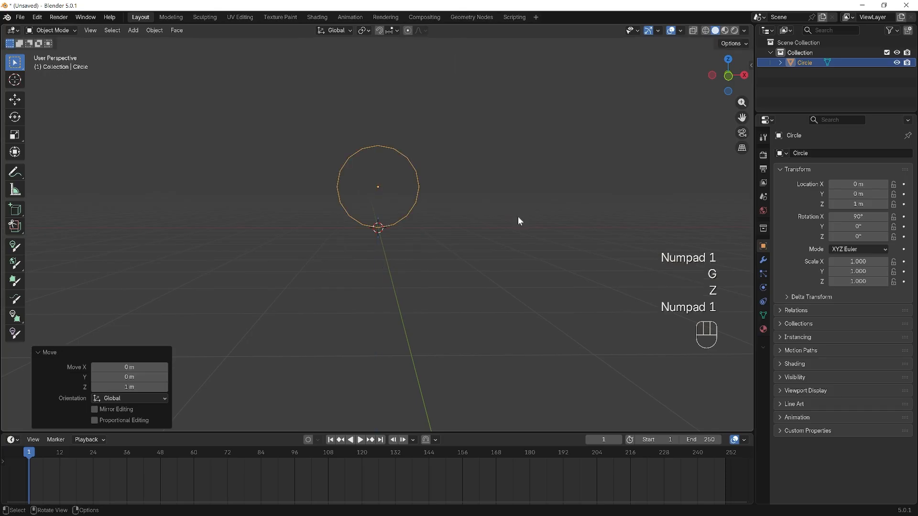
# - Put the circle in Edit Mode and switch to edge selection
pyautogui.moveTo(516, 215); pyautogui.dragTo(513, 217, button='middle')
pyautogui.scroll(3, 514, 215)
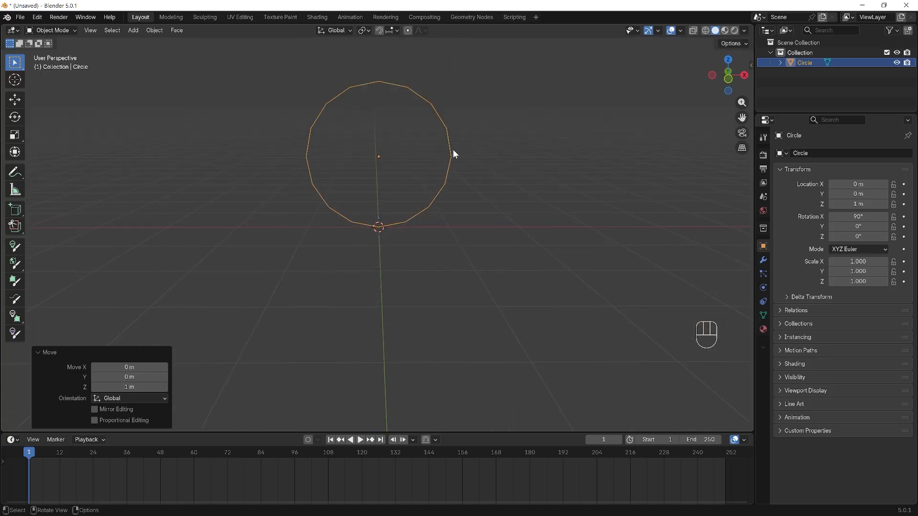
pyautogui.keyDown('shift'); pyautogui.moveTo(453, 153); pyautogui.dragTo(469, 207, button='middle'); pyautogui.keyUp('shift')
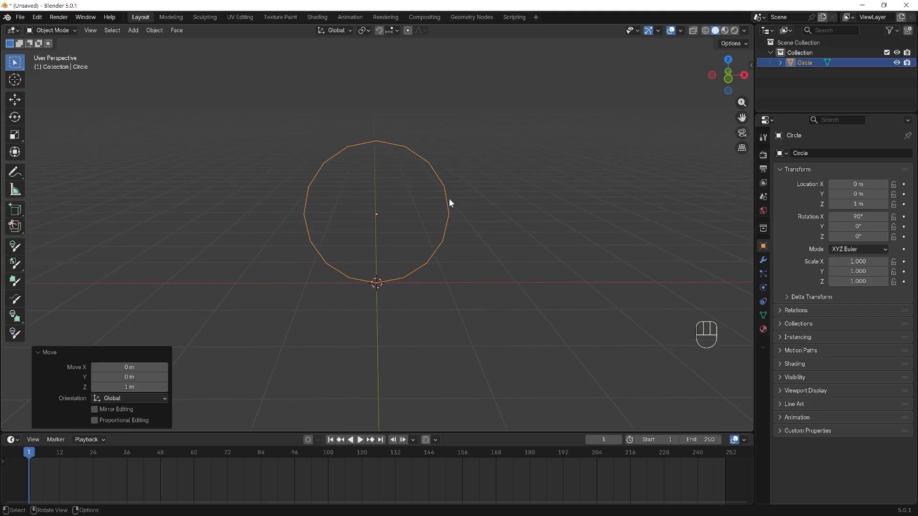
pyautogui.press('Tab')
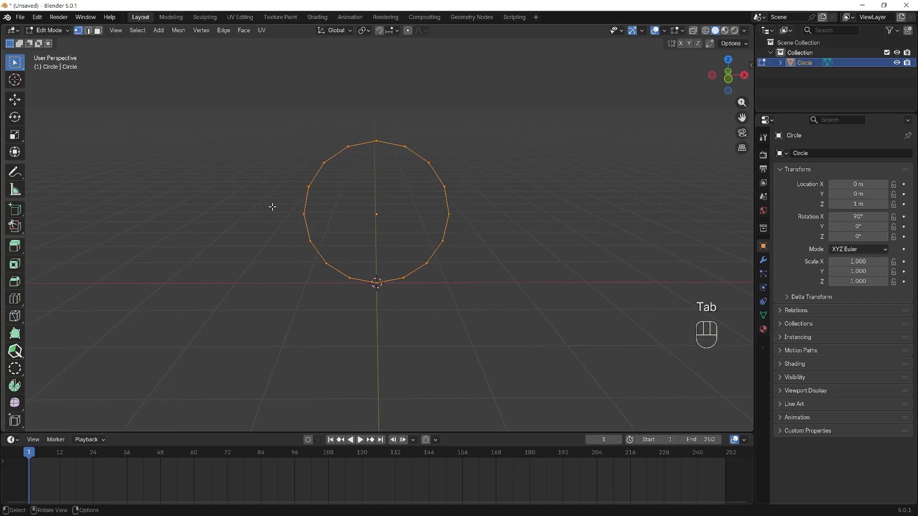
pyautogui.click(64, 30)
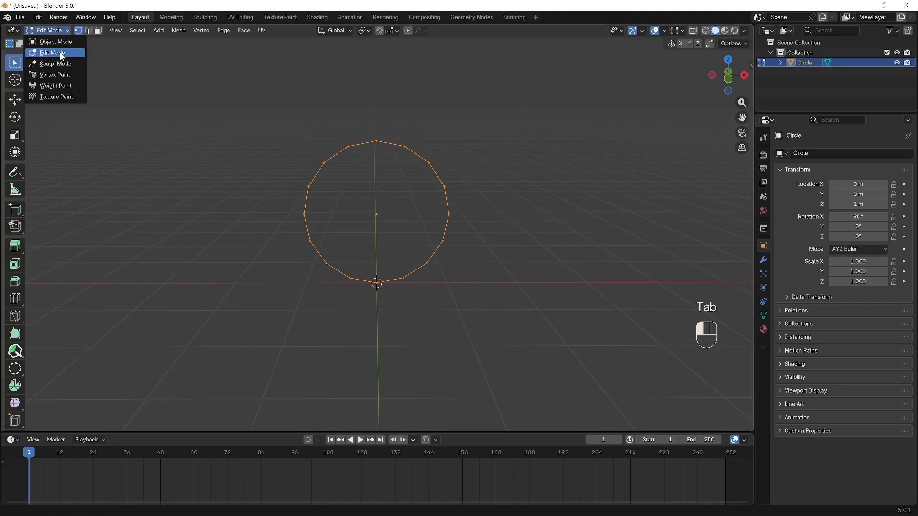
pyautogui.scroll(1, 502, 204)
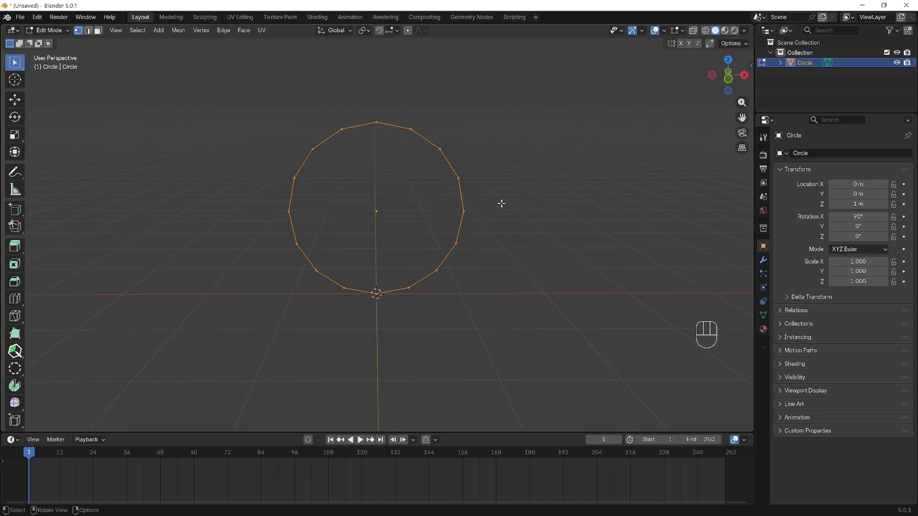
pyautogui.press('Tab')
pyautogui.press('Tab')
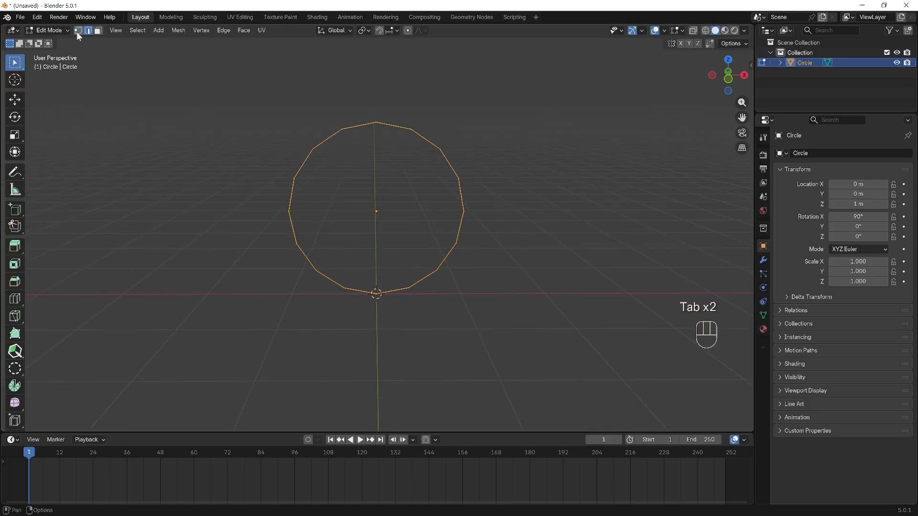
pyautogui.click(89, 31)
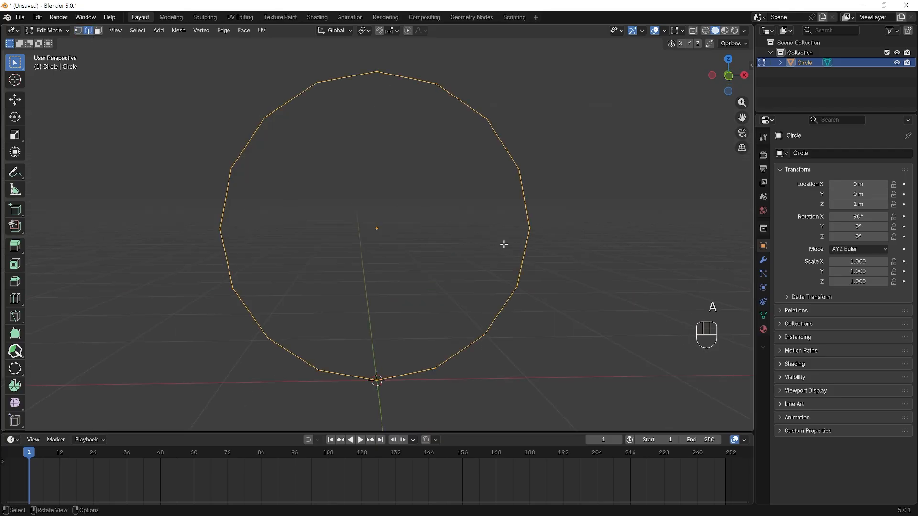
# - Extrude all of the circle's edges in place and scale them inward to about 0.797, forming a flat ring
pyautogui.press('e')
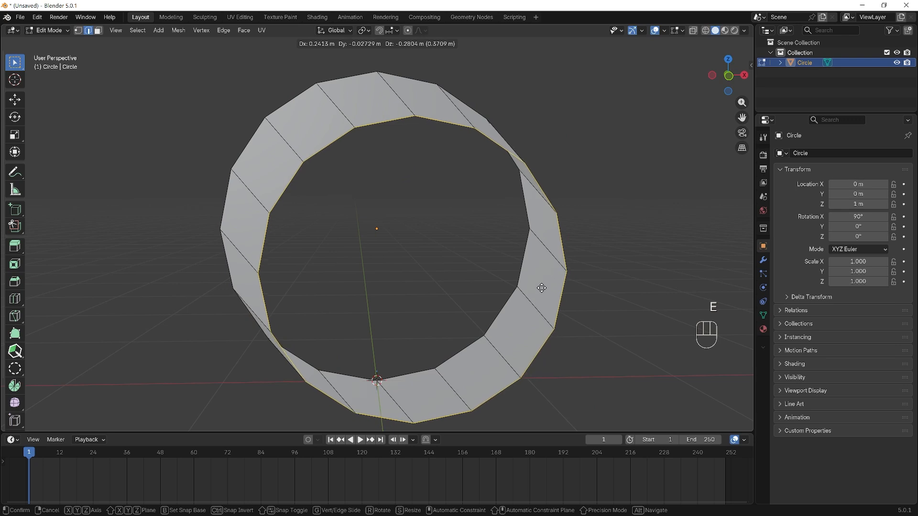
pyautogui.rightClick(542, 288)
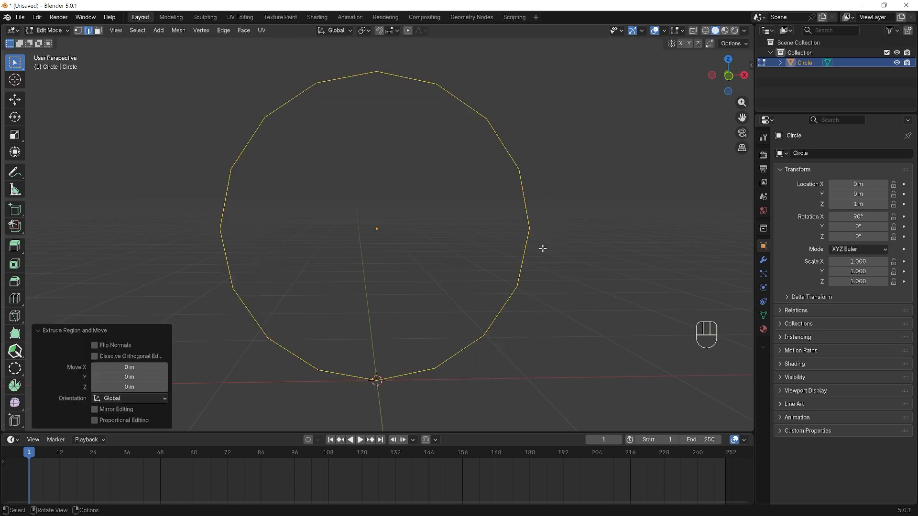
pyautogui.press('s')
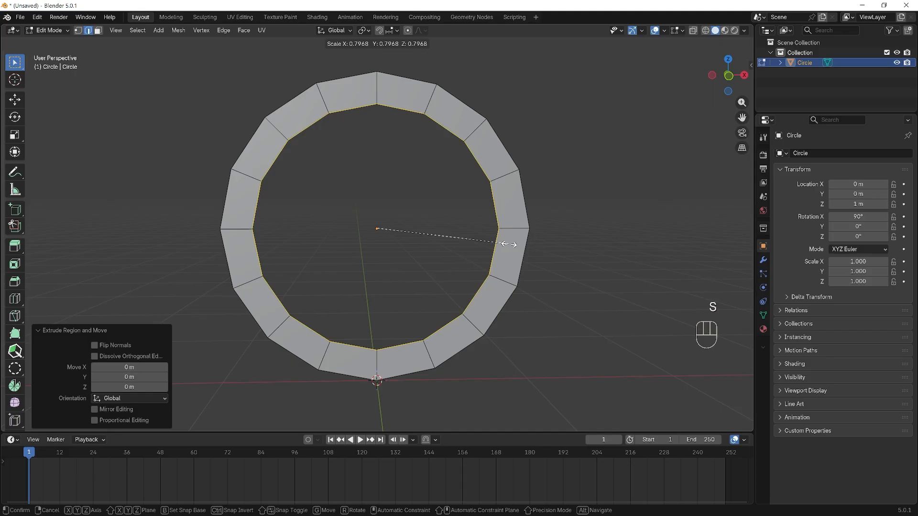
pyautogui.click(508, 244)
# - Select the whole flat ring and extrude it along the Y axis to give it thickness
pyautogui.moveTo(554, 235); pyautogui.dragTo(582, 240, button='middle')
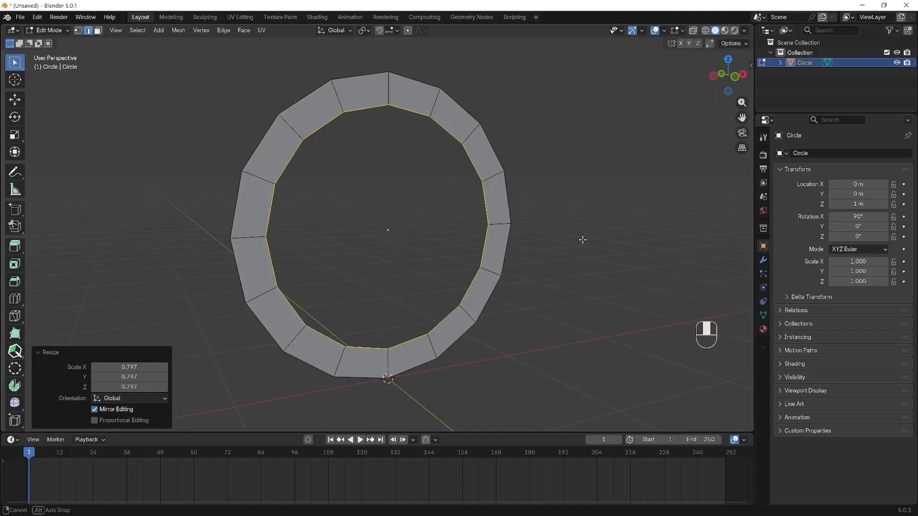
pyautogui.moveTo(524, 248); pyautogui.dragTo(550, 270, button='middle')
pyautogui.press('a')
pyautogui.press('e')
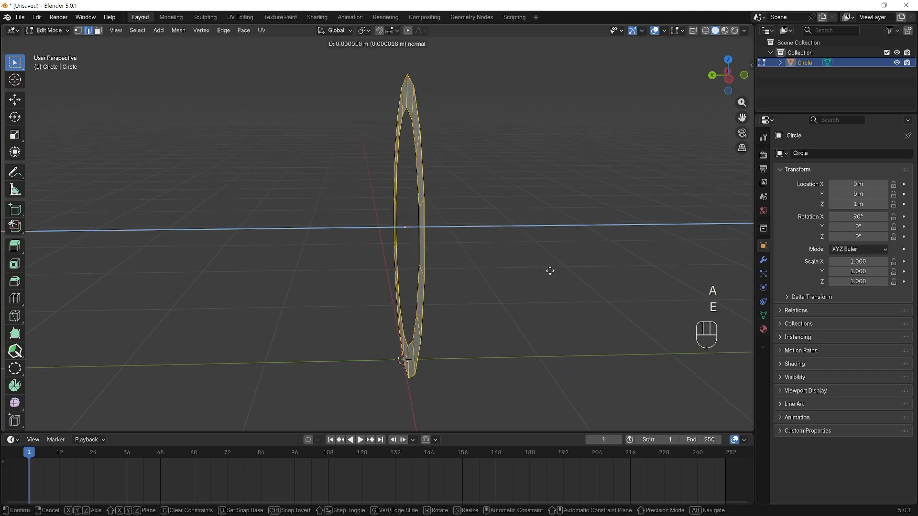
pyautogui.press('y')
pyautogui.click(514, 271)
# - Return to Object Mode and apply Shade Smooth to the ring
pyautogui.moveTo(515, 270); pyautogui.dragTo(430, 260, button='middle')
pyautogui.press('Tab')
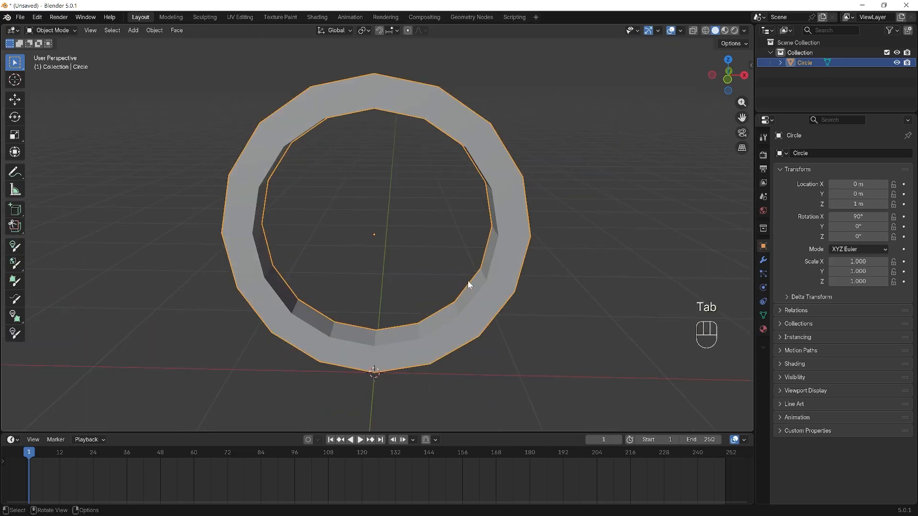
pyautogui.rightClick(520, 216)
pyautogui.click(503, 210)
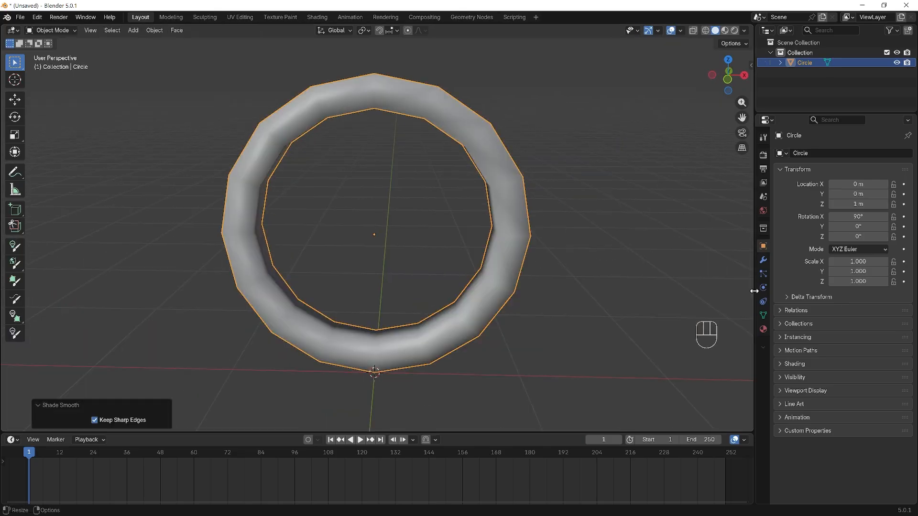
# - Add a Subdivision Surface modifier with viewport level 2 to the ring and remove it again
pyautogui.click(763, 261)
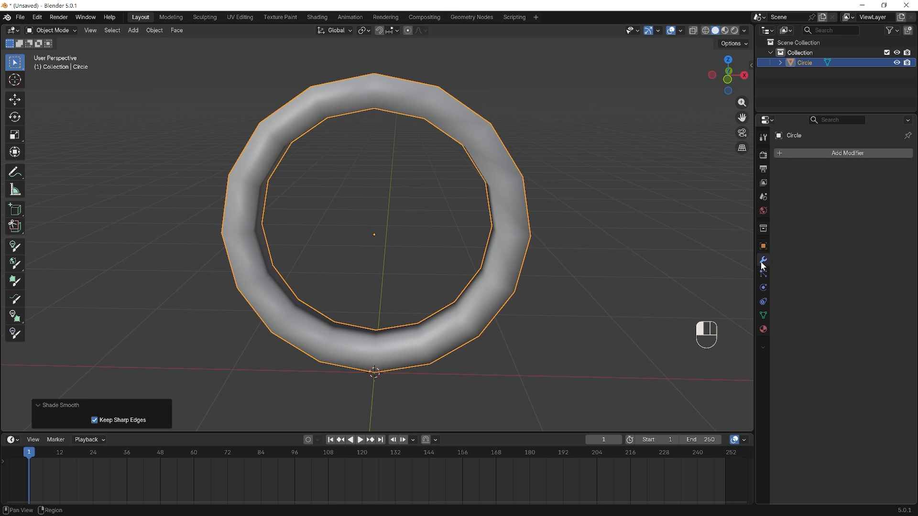
pyautogui.click(837, 152)
pyautogui.moveTo(824, 152)
pyautogui.moveTo(800, 143)
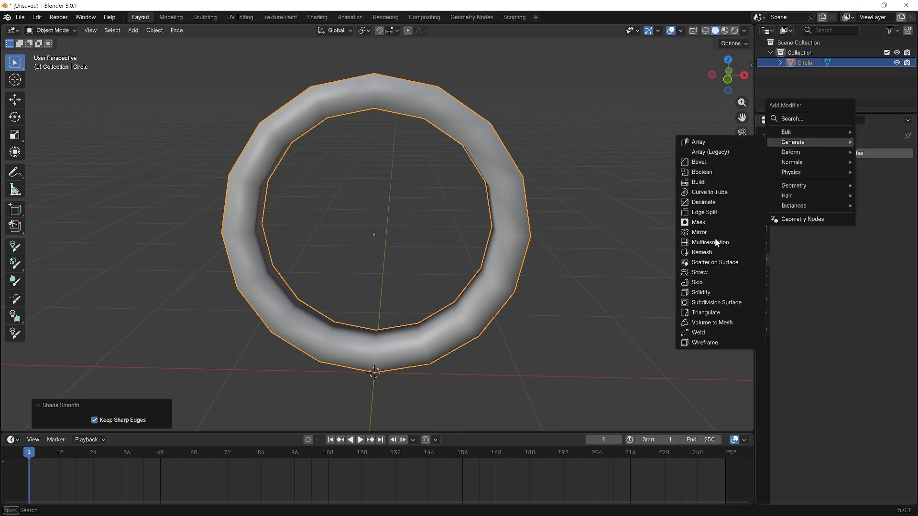
pyautogui.click(722, 303)
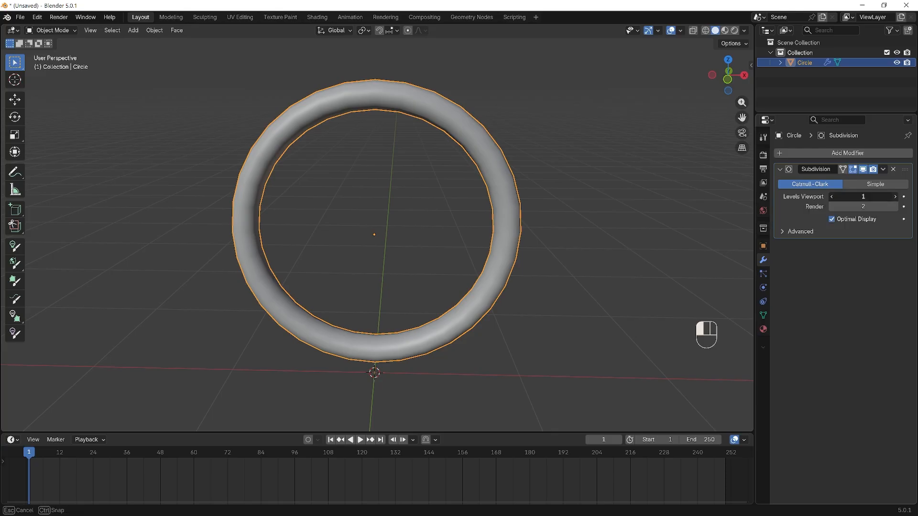
pyautogui.click(896, 197)
pyautogui.moveTo(622, 271); pyautogui.dragTo(617, 278, button='middle')
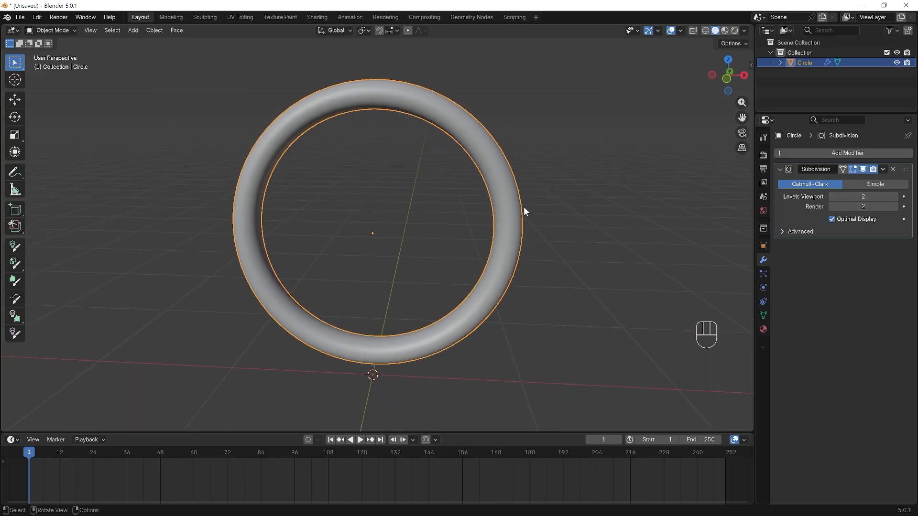
pyautogui.click(893, 169)
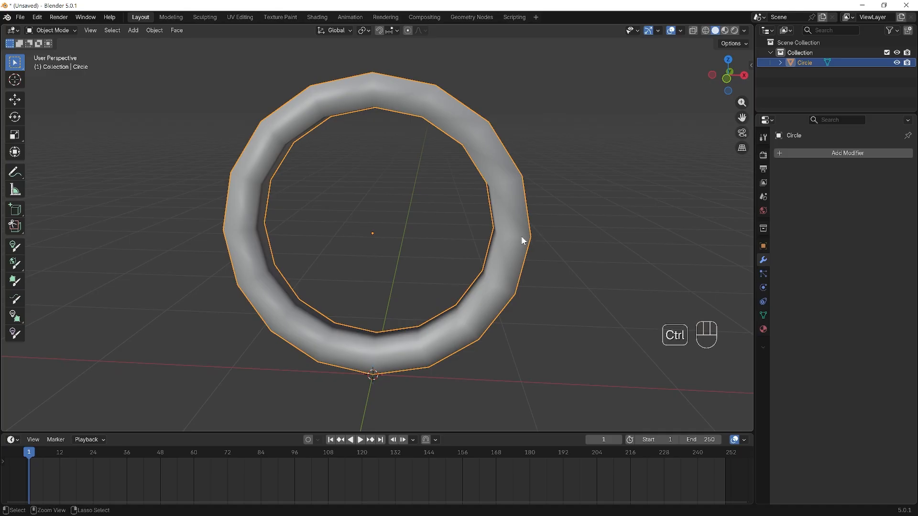
# - Apply a level 2 subdivision set to the ring
pyautogui.hotkey('ctrl', '2')
pyautogui.moveTo(521, 236)
pyautogui.mouseDown(button='middle')
pyautogui.moveTo(556, 259)
pyautogui.moveTo(554, 233)
pyautogui.moveTo(617, 261)
pyautogui.moveTo(614, 269)
pyautogui.moveTo(549, 263)
pyautogui.moveTo(531, 229)
pyautogui.mouseUp(button='middle')
pyautogui.scroll(2, 590, 241)
pyautogui.moveTo(542, 196)
pyautogui.mouseDown(button='middle')
pyautogui.moveTo(458, 187)
pyautogui.moveTo(426, 163)
pyautogui.moveTo(553, 188)
pyautogui.moveTo(570, 206)
pyautogui.moveTo(543, 207)
pyautogui.mouseUp(button='middle')
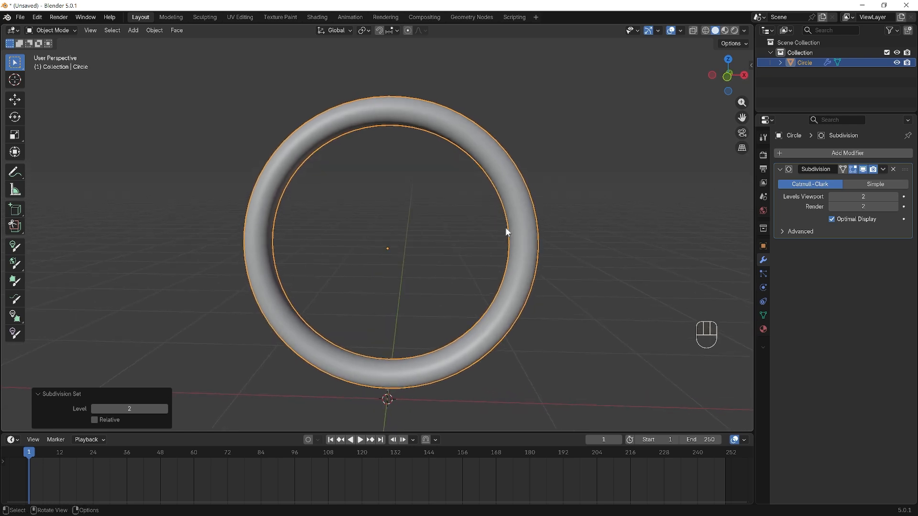
pyautogui.click(845, 154)
pyautogui.moveTo(844, 156)
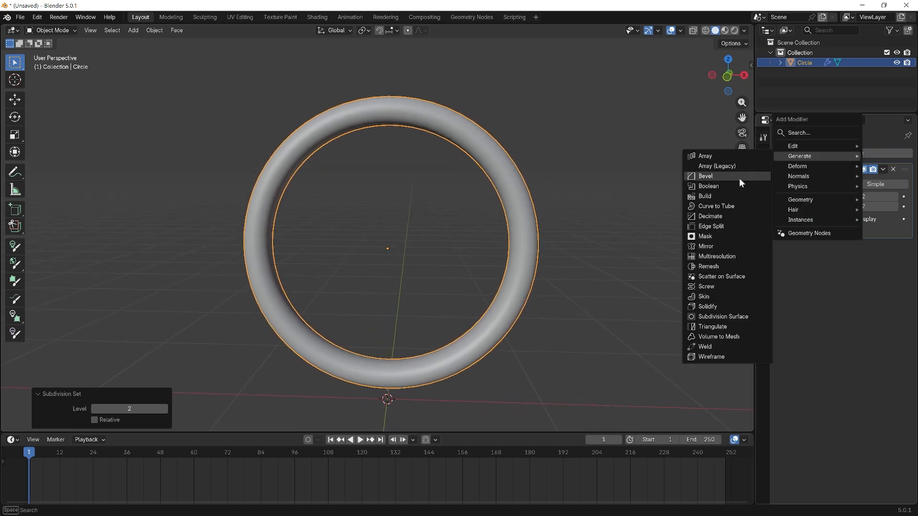
pyautogui.click(864, 286)
pyautogui.click(514, 189)
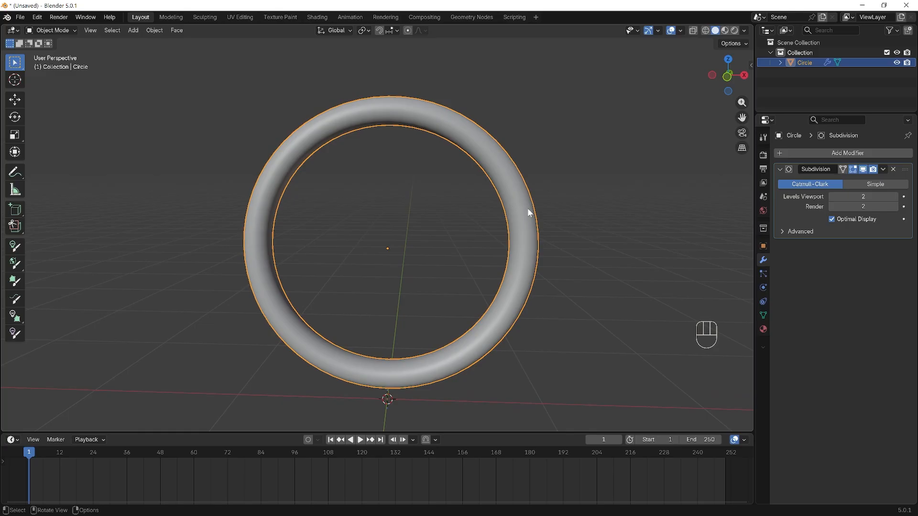
# - In Edit Mode, select the ring's front and back inner edge loops and bevel them about 0.046 m with 2 segments
pyautogui.press('Tab')
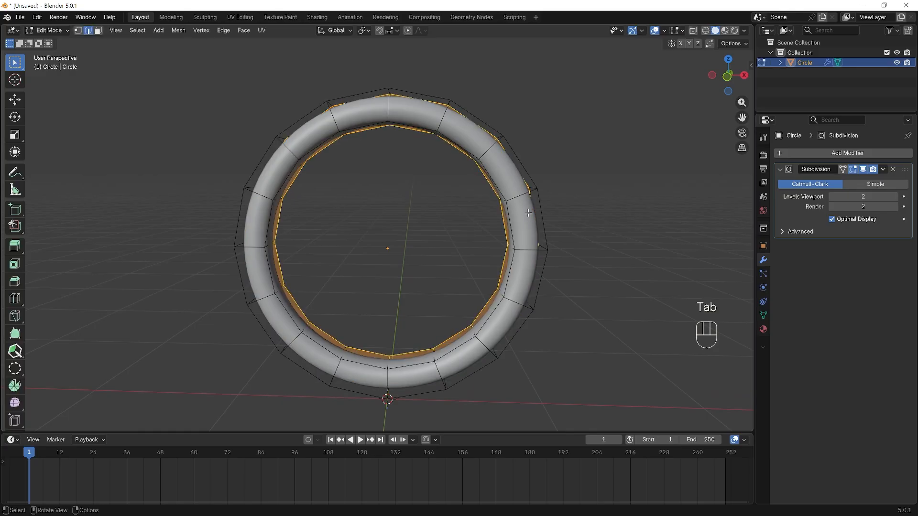
pyautogui.moveTo(344, 139); pyautogui.dragTo(292, 170, button='middle')
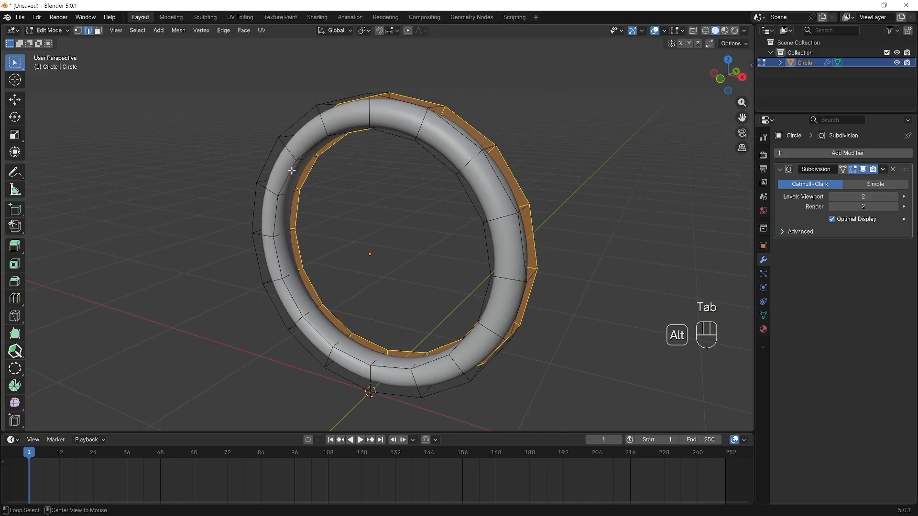
pyautogui.keyDown('alt'); pyautogui.click(289, 174); pyautogui.keyUp('alt')
pyautogui.keyDown('alt'); pyautogui.scroll(1, 368, 196); pyautogui.keyUp('alt')
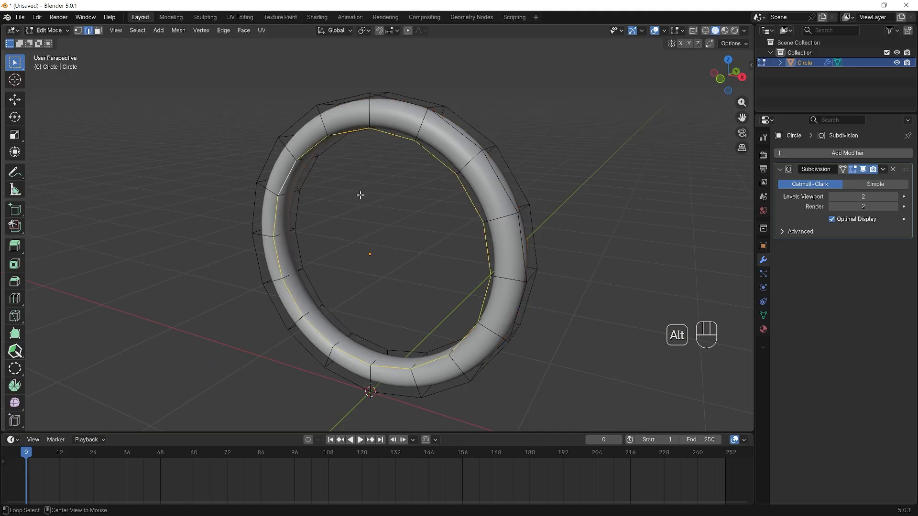
pyautogui.keyDown('alt'); pyautogui.keyDown('shift'); pyautogui.click(313, 174); pyautogui.keyUp('shift'); pyautogui.keyUp('alt')
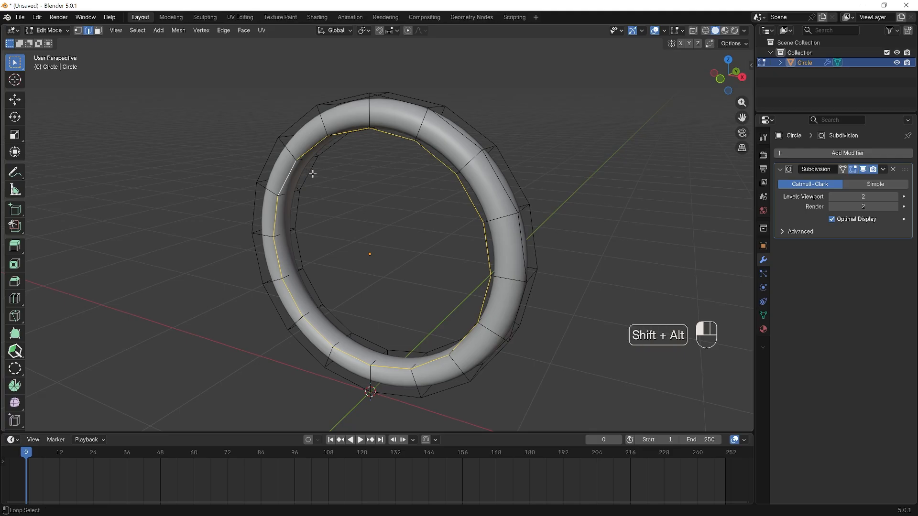
pyautogui.moveTo(334, 190); pyautogui.dragTo(379, 209, button='middle')
pyautogui.scroll(2, 379, 209)
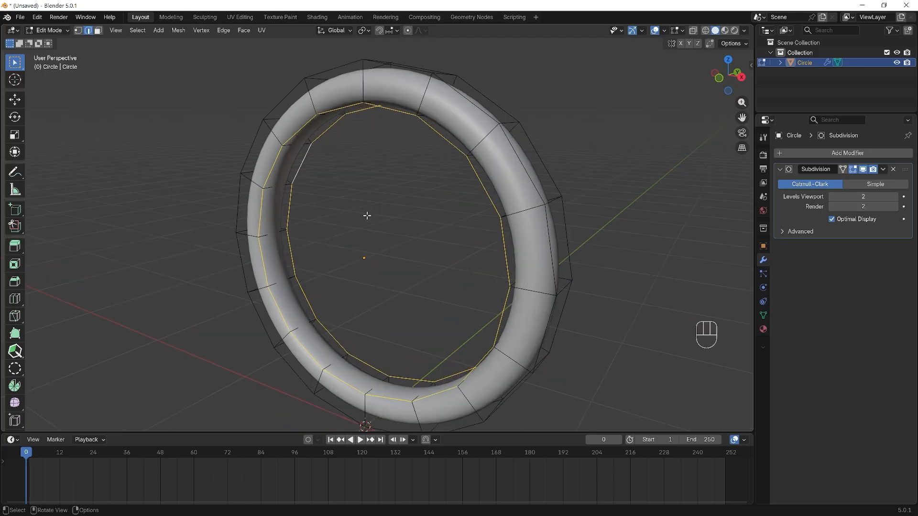
pyautogui.hotkey('ctrl', 'b')
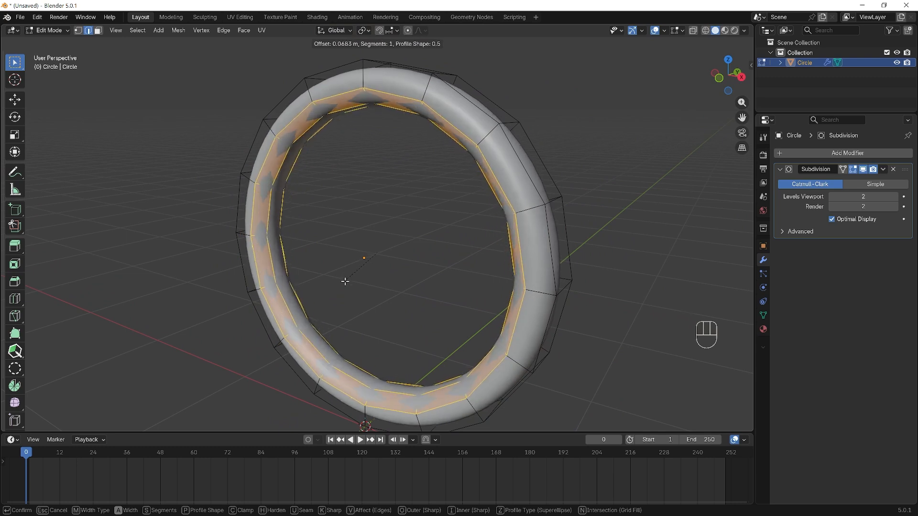
pyautogui.scroll(1, 346, 280)
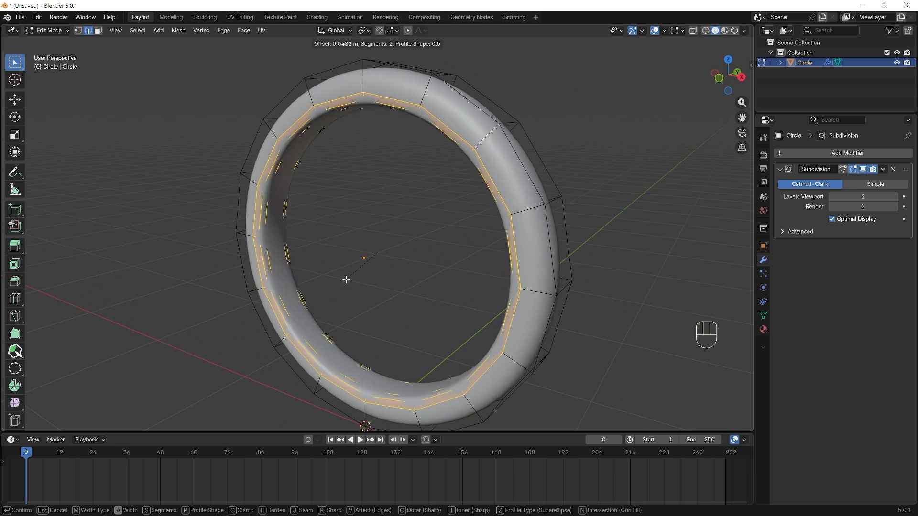
pyautogui.click(346, 279)
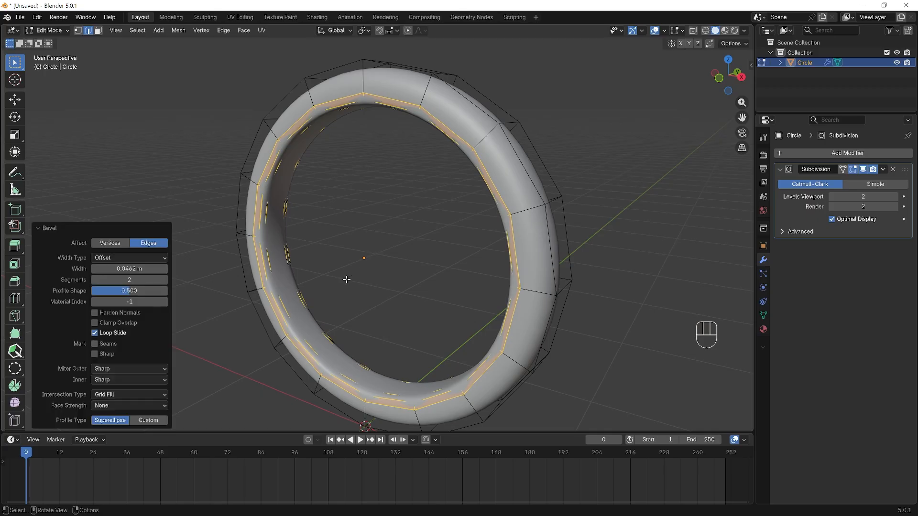
# - Try the inner bevel with 1 segment and restore it to 2 segments
pyautogui.moveTo(346, 279); pyautogui.dragTo(420, 270, button='middle')
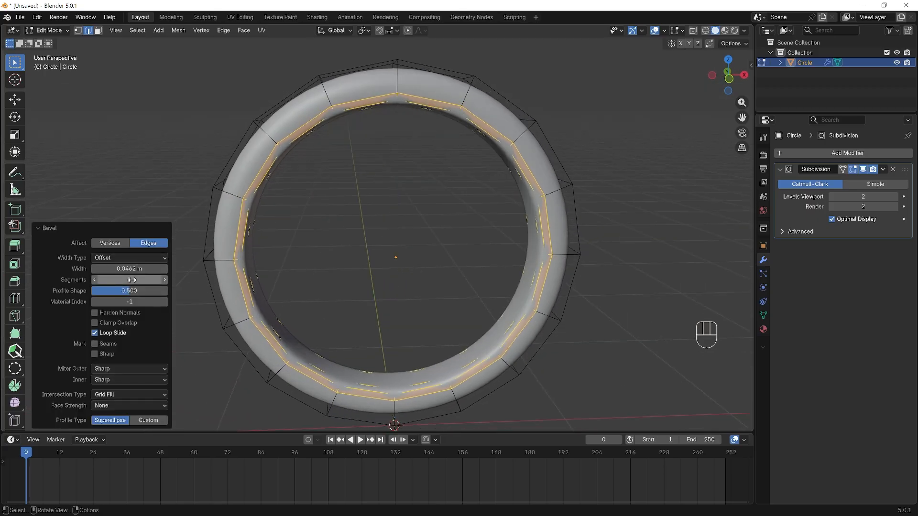
pyautogui.click(98, 280)
pyautogui.click(166, 280)
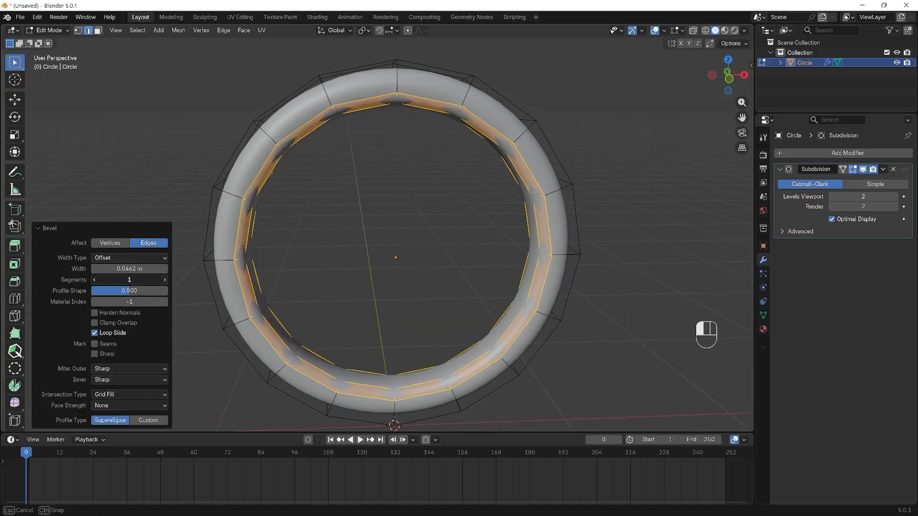
# - Bevel the ring's two outer edge loops by about 0.024 m with 2 segments and return to Object Mode
pyautogui.moveTo(407, 264)
pyautogui.mouseDown(button='middle')
pyautogui.moveTo(379, 260)
pyautogui.moveTo(446, 259)
pyautogui.moveTo(407, 250)
pyautogui.mouseUp(button='middle')
pyautogui.click(407, 249)
pyautogui.moveTo(305, 191); pyautogui.dragTo(401, 198, button='middle')
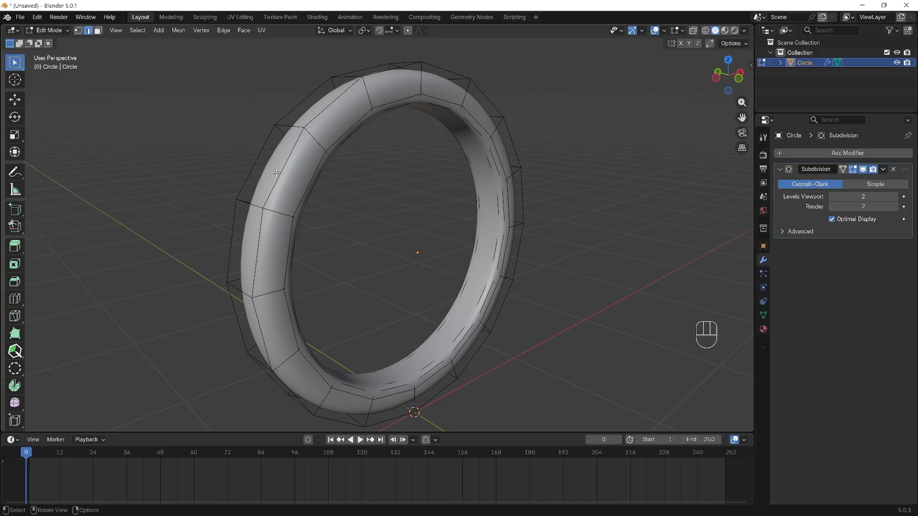
pyautogui.keyDown('alt'); pyautogui.click(271, 171); pyautogui.keyUp('alt')
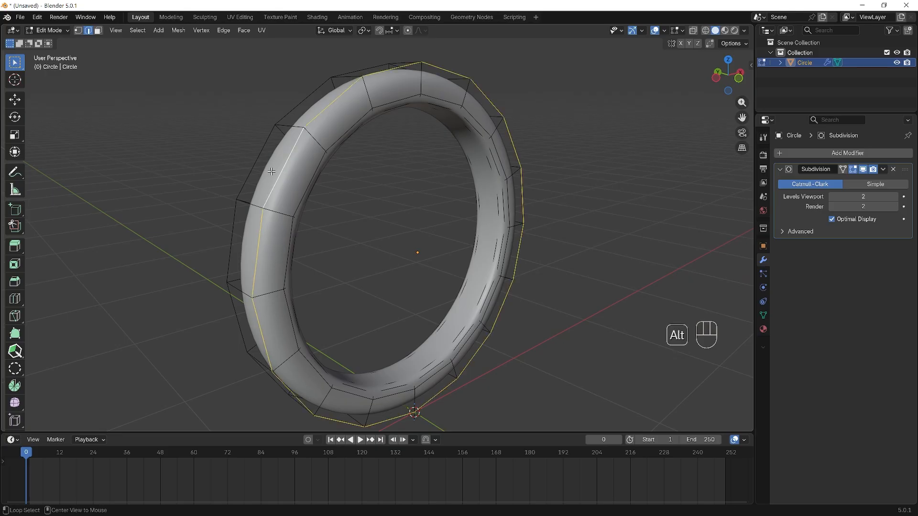
pyautogui.keyDown('alt'); pyautogui.keyDown('shift'); pyautogui.click(256, 165); pyautogui.keyUp('shift'); pyautogui.keyUp('alt')
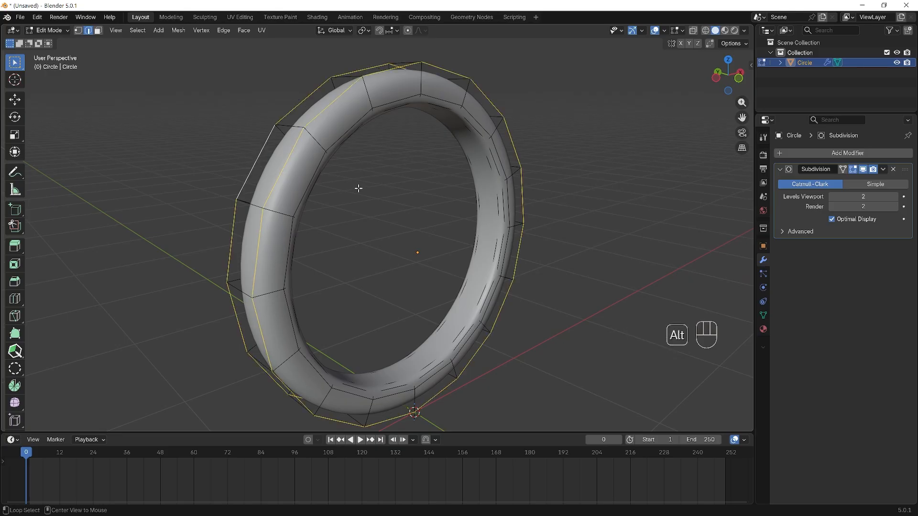
pyautogui.moveTo(256, 165); pyautogui.dragTo(400, 196, button='middle')
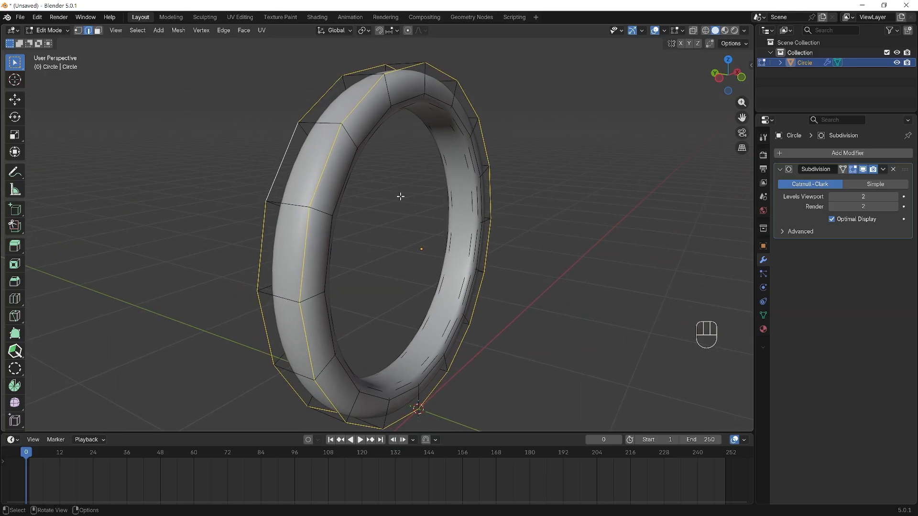
pyautogui.hotkey('ctrl', 'b')
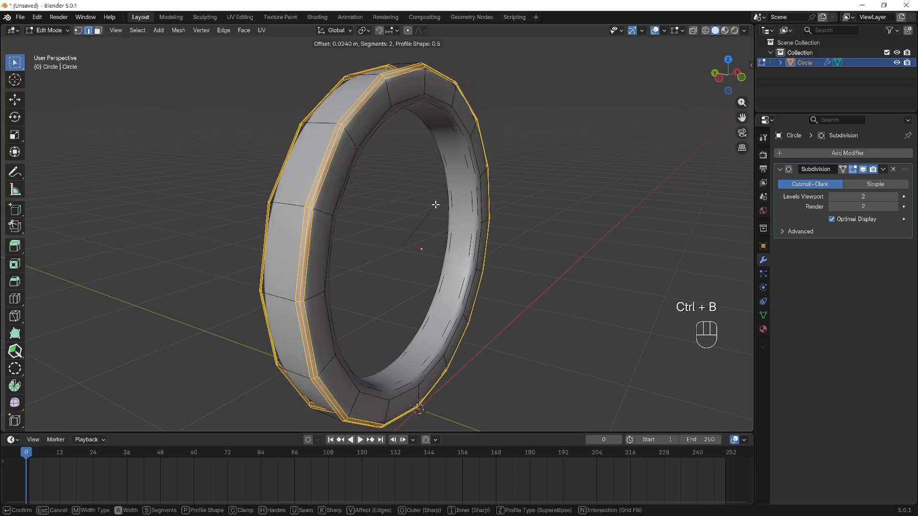
pyautogui.click(435, 205)
pyautogui.moveTo(428, 209); pyautogui.dragTo(405, 294, button='middle')
pyautogui.press('Tab')
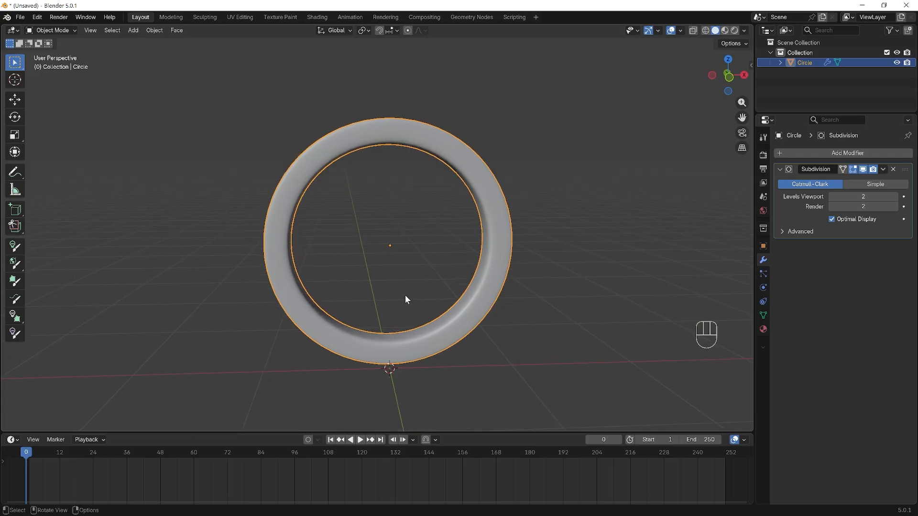
# - Add a mesh plane at the origin and rotate it 90° about the X axis
pyautogui.hotkey('shift', 'a')
pyautogui.moveTo(406, 294)
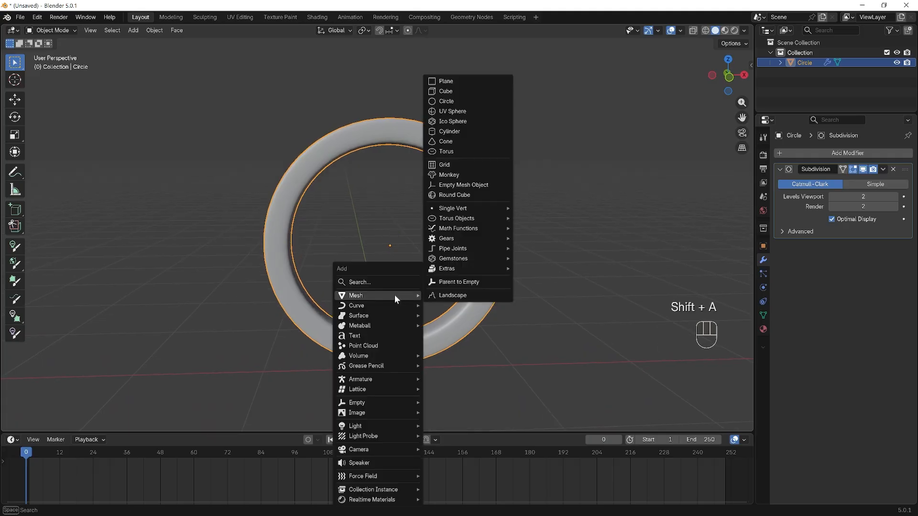
pyautogui.click(495, 81)
pyautogui.moveTo(467, 198); pyautogui.dragTo(460, 249, button='middle')
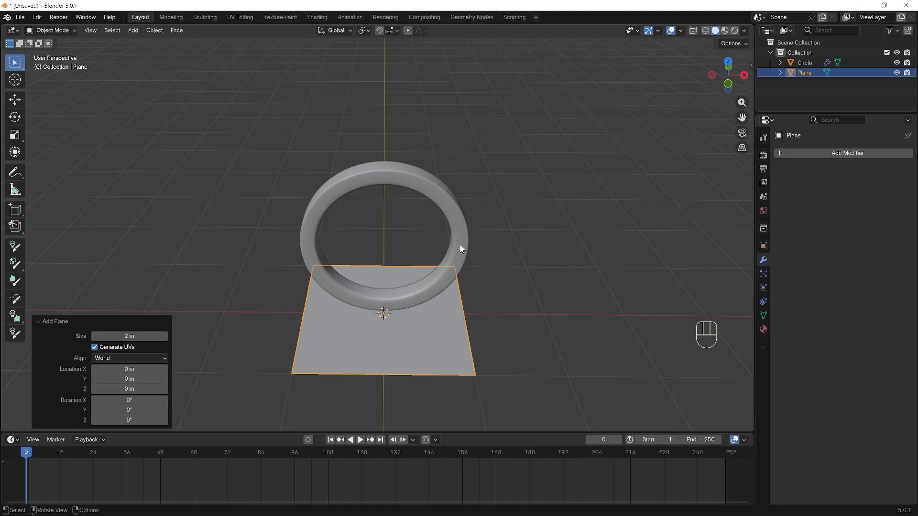
pyautogui.write('rx90')
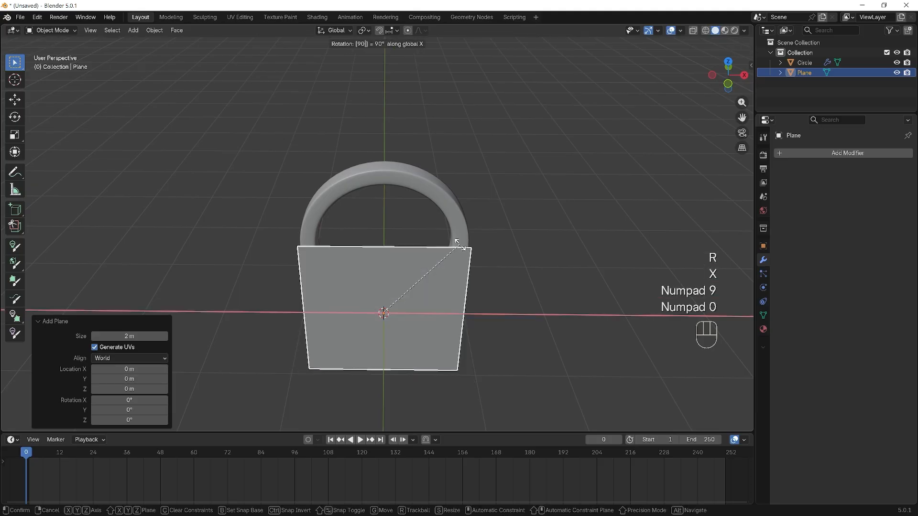
pyautogui.click(513, 323)
pyautogui.moveTo(514, 323); pyautogui.dragTo(515, 290, button='middle')
pyautogui.scroll(1, 515, 291)
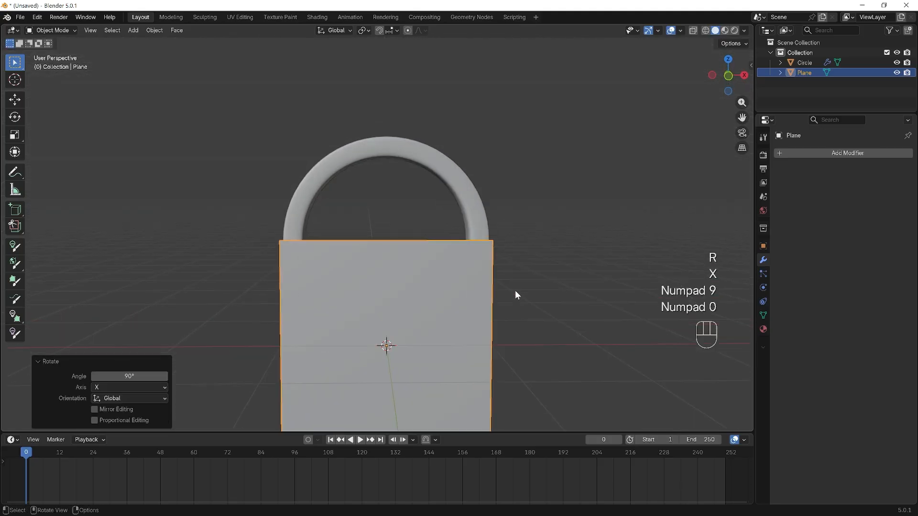
pyautogui.scroll(-1, 515, 291)
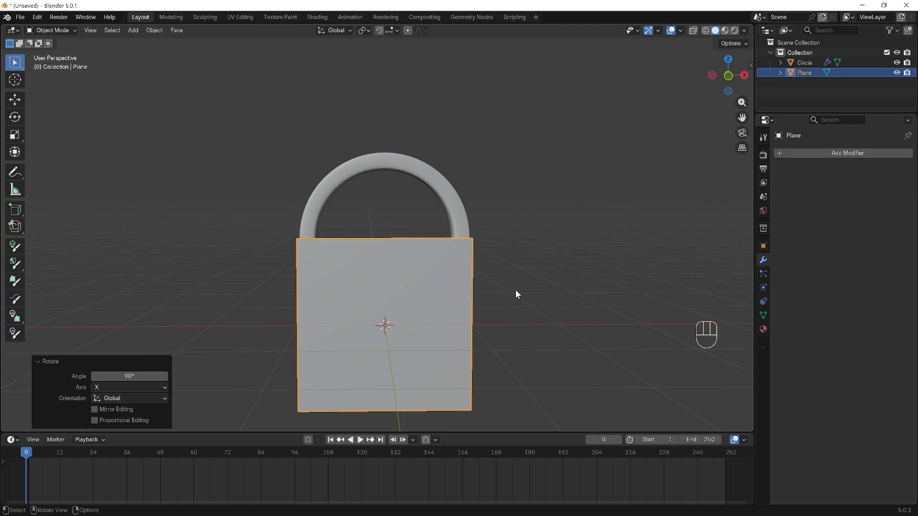
# - Move the upright plane along the Y axis so it sits within the ring's thickness
pyautogui.moveTo(516, 291); pyautogui.dragTo(587, 288, button='middle')
pyautogui.press('g')
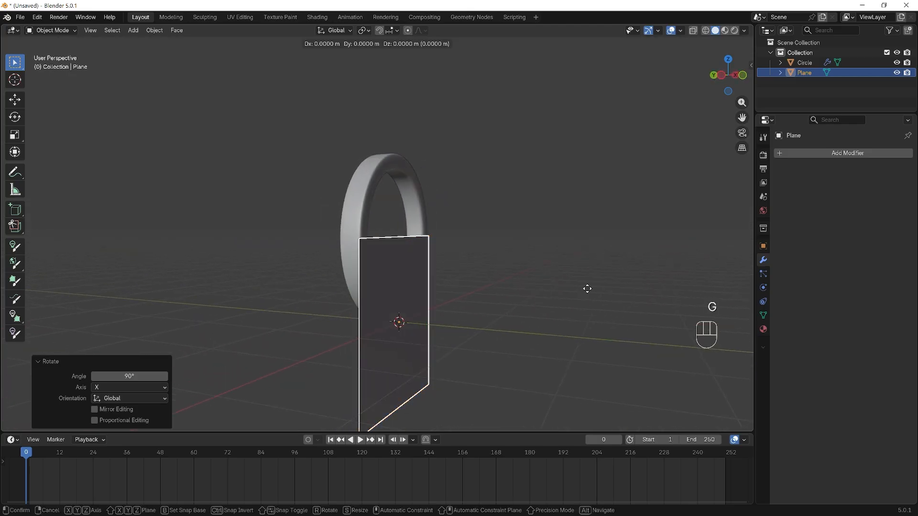
pyautogui.press('y')
pyautogui.moveTo(572, 290); pyautogui.dragTo(532, 324, button='middle')
# - In Edit Mode, scale the plane uniformly by about 0.279, narrow it along X by about 0.229, and return to Object Mode
pyautogui.press('Tab')
pyautogui.press('s')
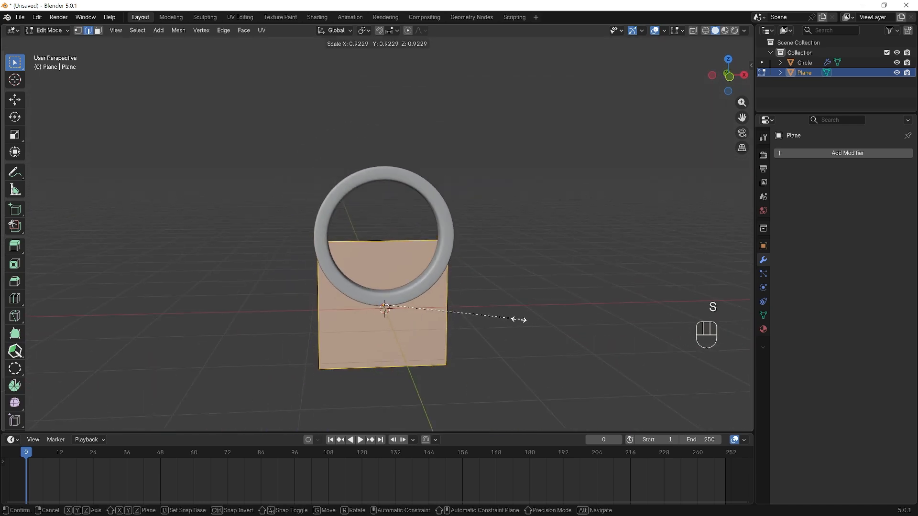
pyautogui.click(425, 305)
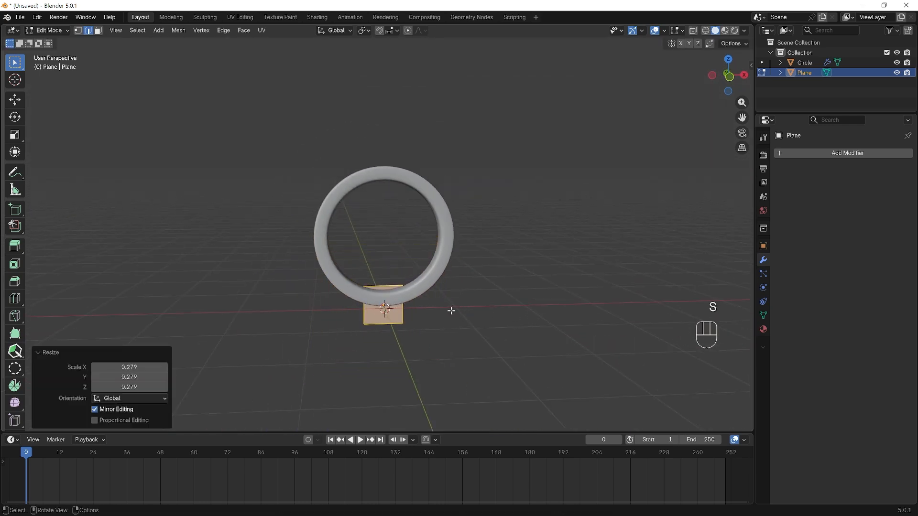
pyautogui.scroll(3, 481, 349)
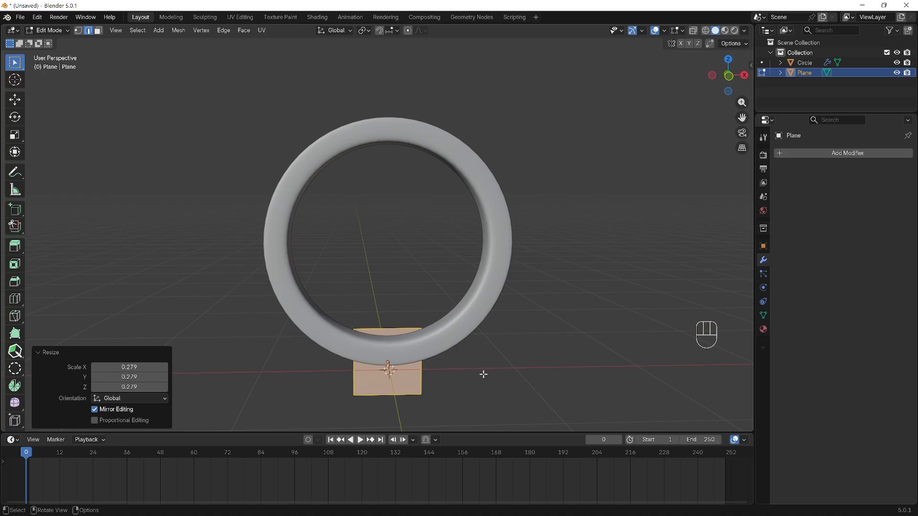
pyautogui.press('s')
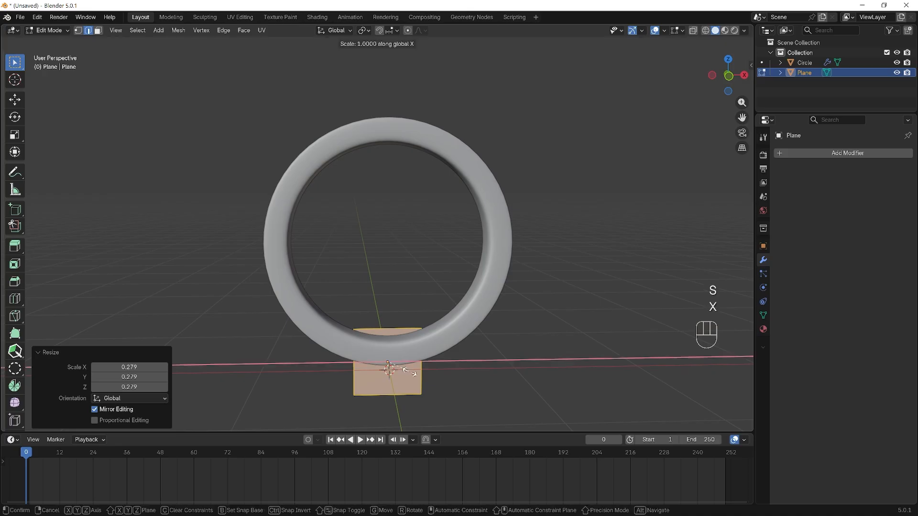
pyautogui.press('x')
pyautogui.click(389, 368)
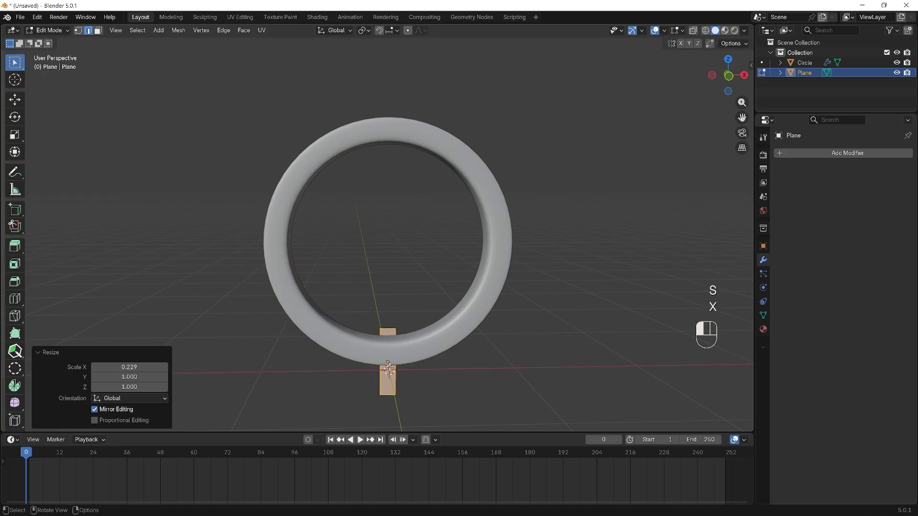
pyautogui.scroll(-1, 459, 367)
pyautogui.moveTo(459, 367); pyautogui.dragTo(457, 366, button='middle')
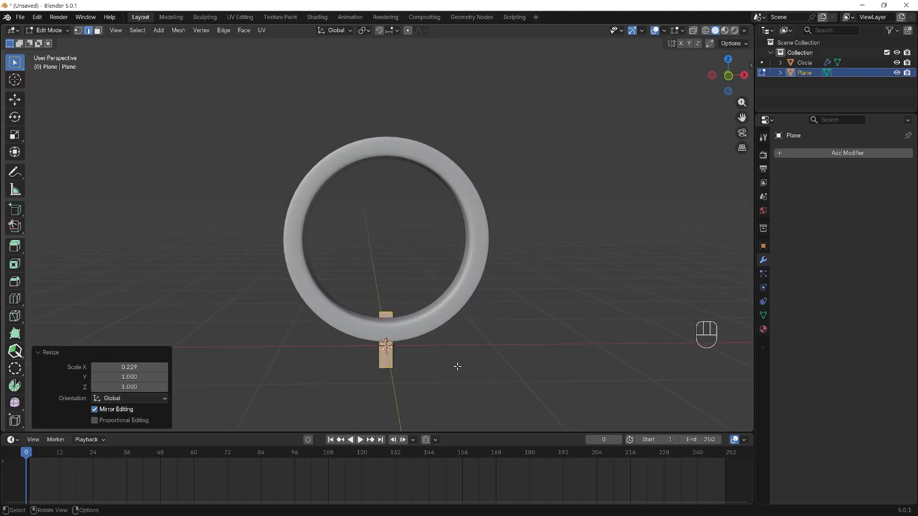
pyautogui.scroll(1, 457, 366)
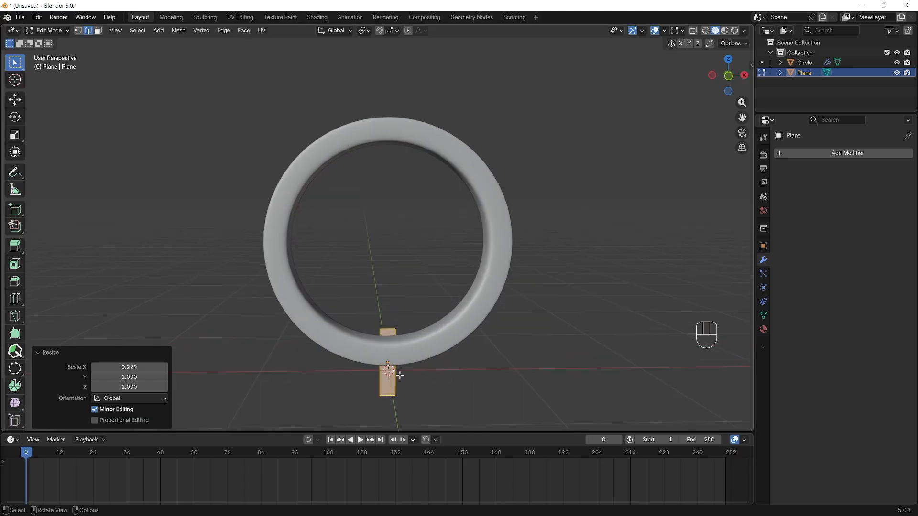
pyautogui.press('Tab')
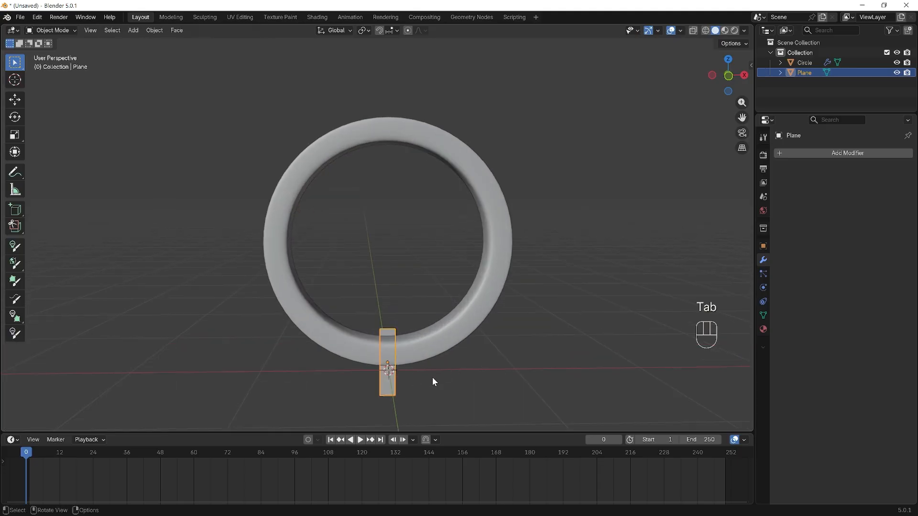
# - Move the narrow strip 1.2 m up along the Z axis into the ring's opening
pyautogui.press('g')
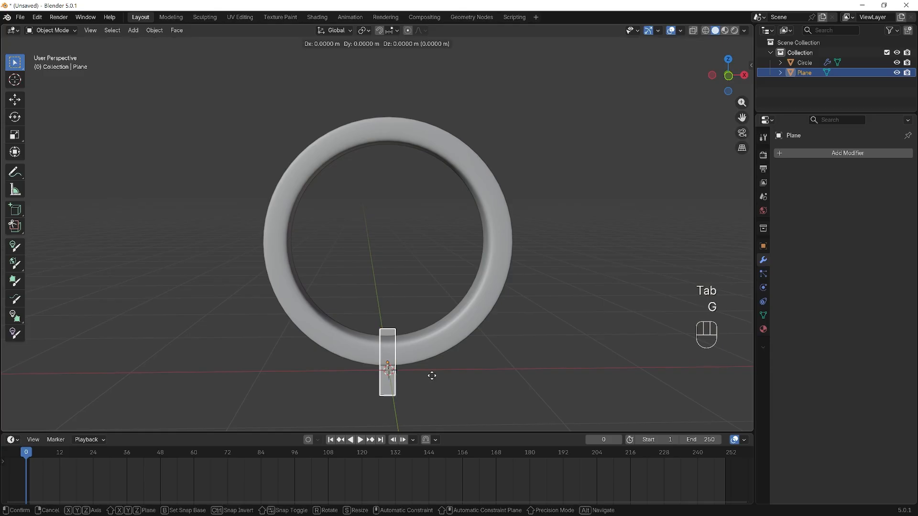
pyautogui.press('z')
pyautogui.press('KP_1')
pyautogui.press('KP_Decimal')
pyautogui.press('KP_2')
pyautogui.press('KP_Enter')
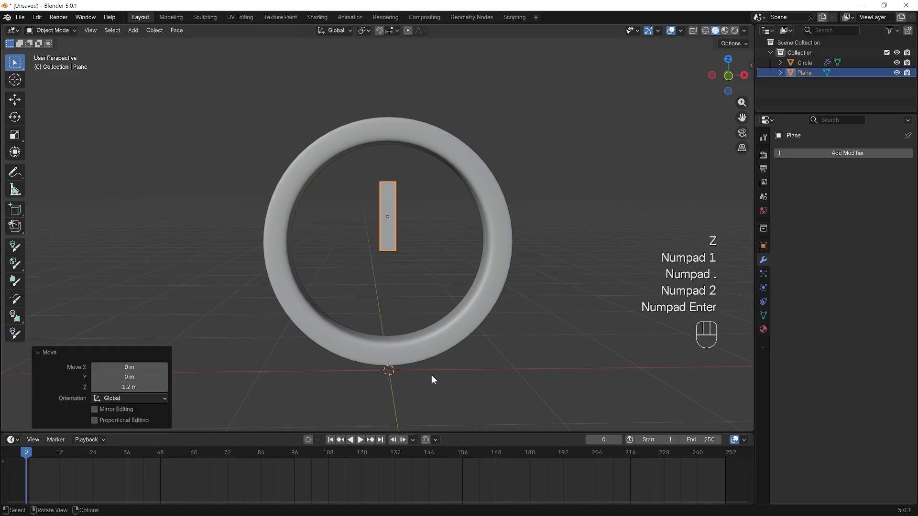
# - Add a Mirror modifier on the X axis to the narrow strip, with the ring object Circle as the mirror object
pyautogui.scroll(1, 420, 246)
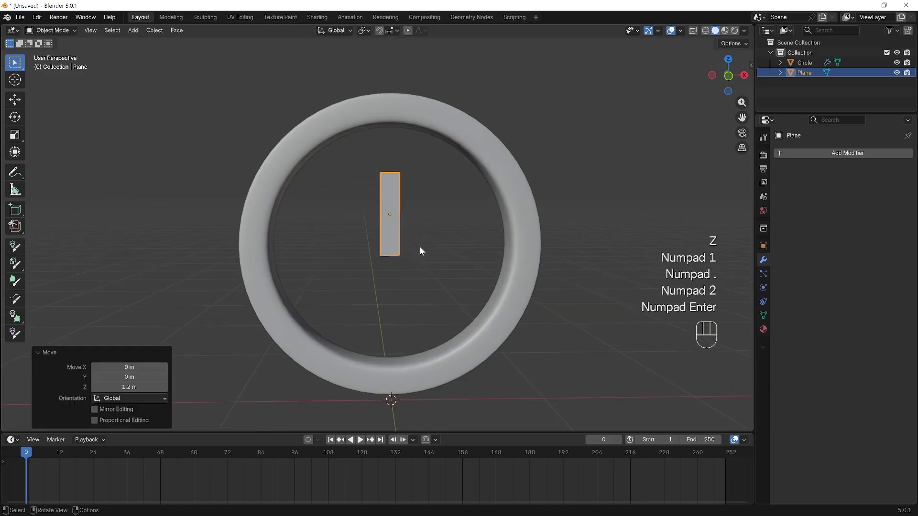
pyautogui.moveTo(419, 247); pyautogui.dragTo(424, 240, button='middle')
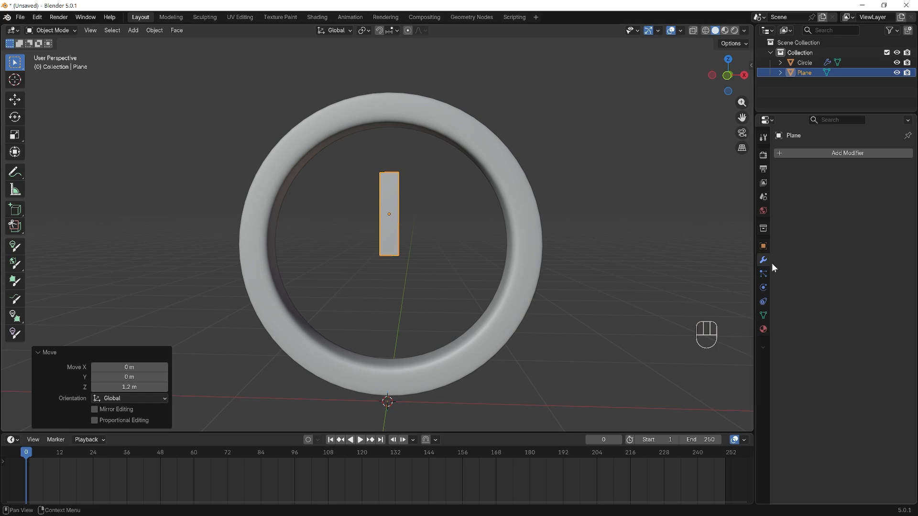
pyautogui.click(852, 154)
pyautogui.moveTo(852, 154)
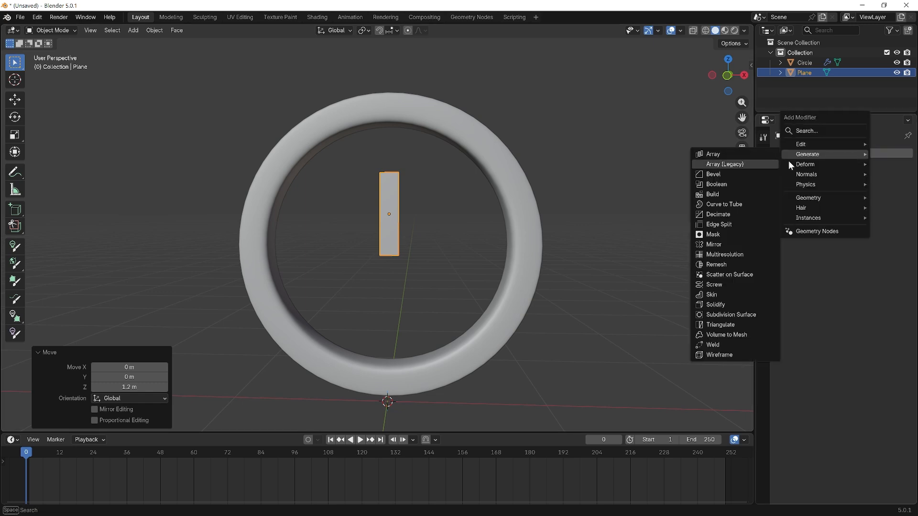
pyautogui.click(723, 248)
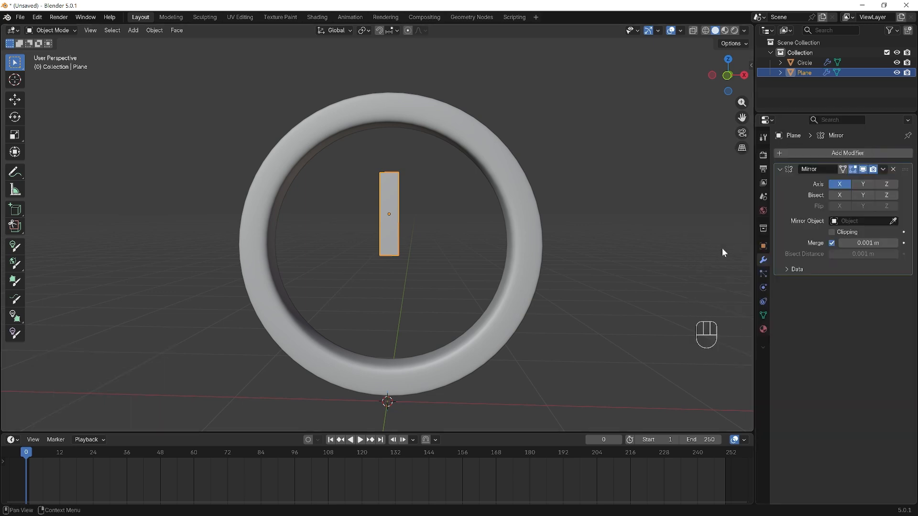
pyautogui.moveTo(415, 210)
pyautogui.mouseDown(button='middle')
pyautogui.moveTo(455, 213)
pyautogui.moveTo(401, 219)
pyautogui.mouseUp(button='middle')
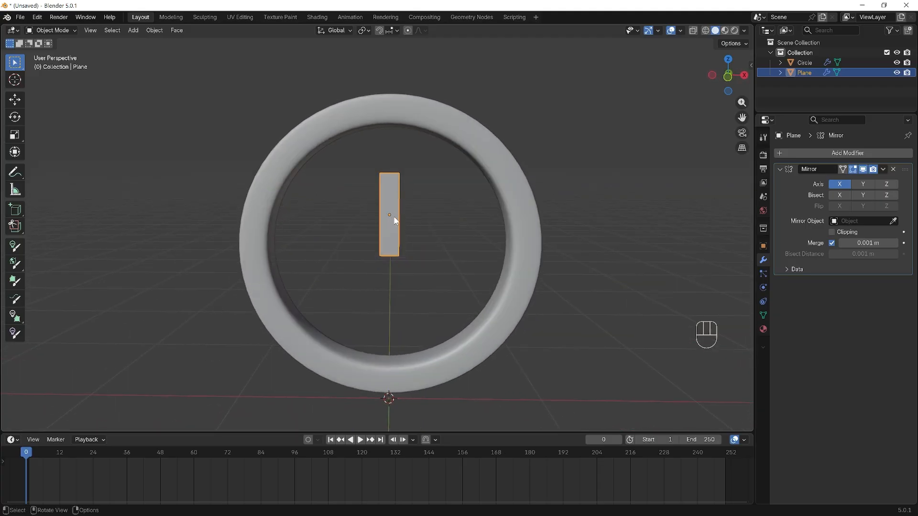
pyautogui.click(893, 221)
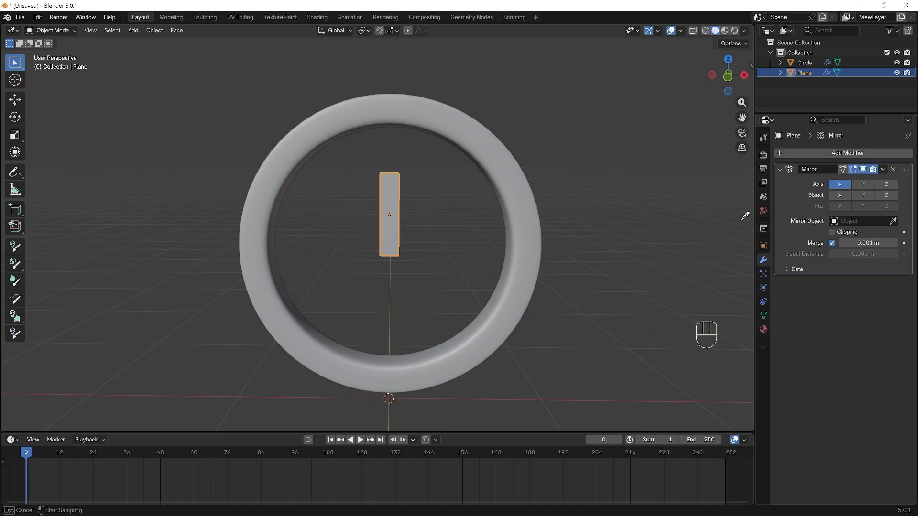
pyautogui.click(514, 173)
pyautogui.moveTo(545, 234); pyautogui.dragTo(536, 225, button='middle')
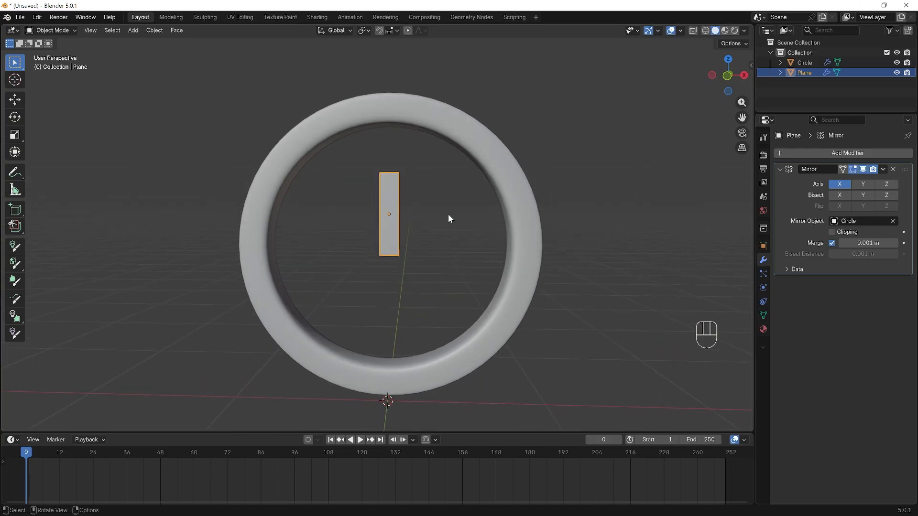
pyautogui.moveTo(404, 213); pyautogui.dragTo(427, 214, button='middle')
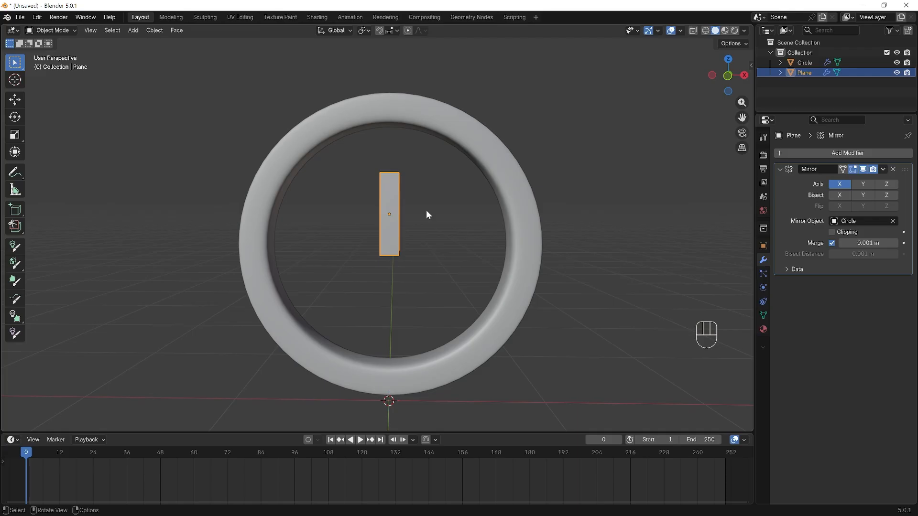
# - Move the strip along the negative X axis so that it and its mirrored copy sit apart inside the ring
pyautogui.press('g')
pyautogui.press('x')
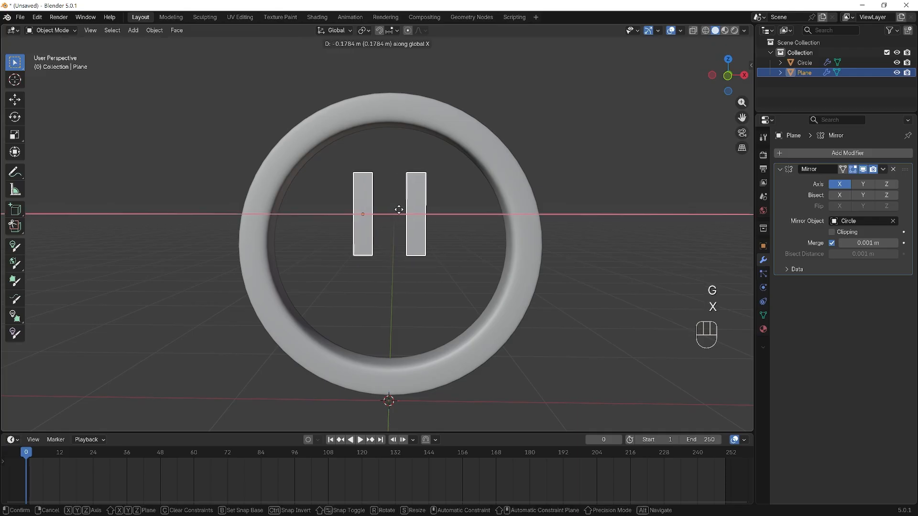
pyautogui.click(384, 213)
pyautogui.moveTo(384, 214); pyautogui.dragTo(419, 272, button='middle')
# - In Edit Mode, extrude the strip's face to give it thickness, and select the whole mesh
pyautogui.press('Tab')
pyautogui.press('g')
pyautogui.click(454, 278)
pyautogui.press('e')
pyautogui.click(512, 274)
pyautogui.press('a')
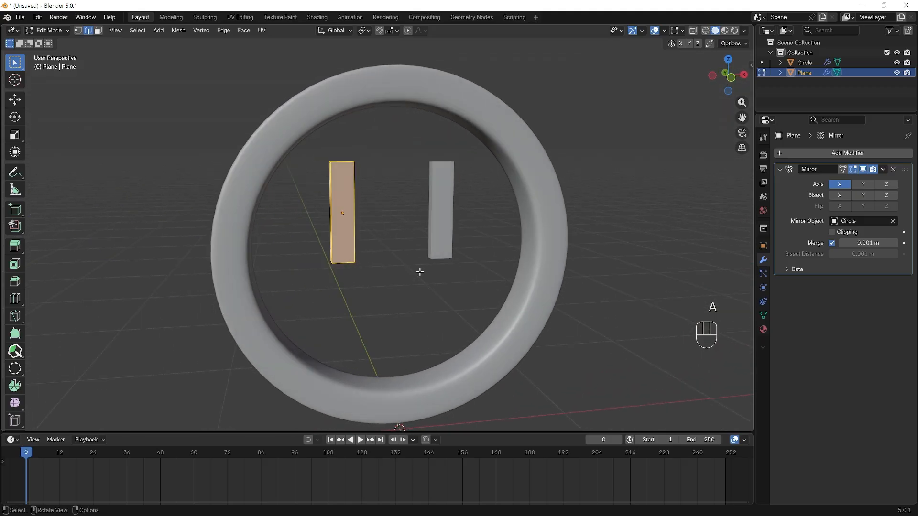
# - In Object Mode, move the thickened strips along the Y axis to adjust their depth within the ring
pyautogui.moveTo(420, 271); pyautogui.dragTo(454, 271, button='middle')
pyautogui.press('Tab')
pyautogui.press('g')
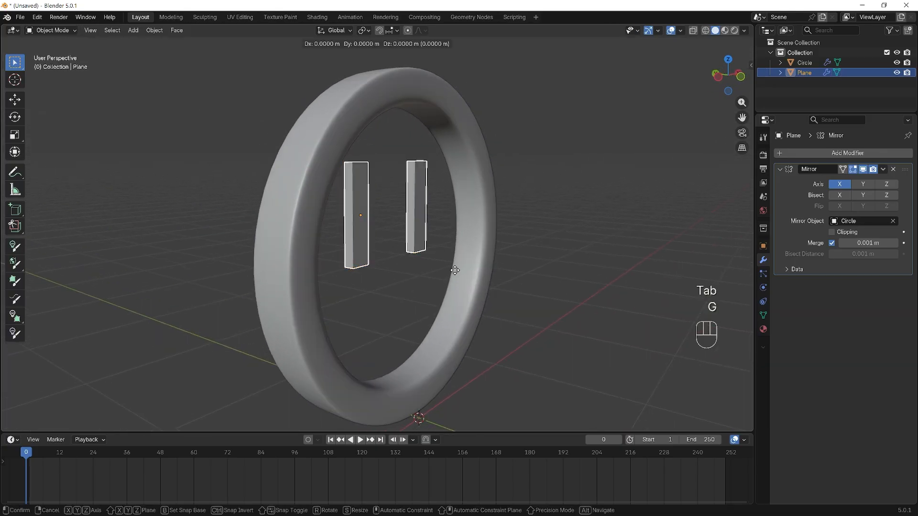
pyautogui.press('y')
pyautogui.click(464, 277)
pyautogui.moveTo(464, 277); pyautogui.dragTo(410, 277, button='middle')
# - In Edit Mode, add one horizontal loop cut across the middle of the strip with a slide factor of 0, and return to Object Mode
pyautogui.press('Tab')
pyautogui.click(352, 213)
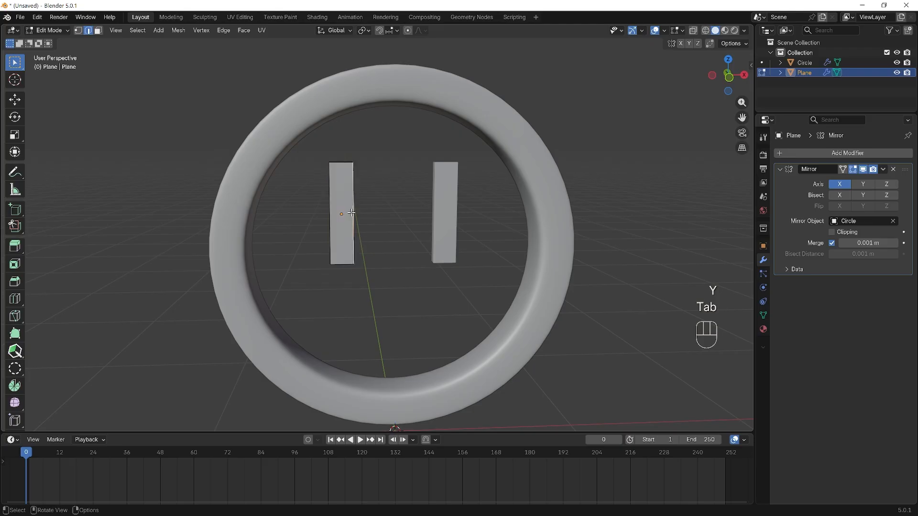
pyautogui.hotkey('ctrl', 'r')
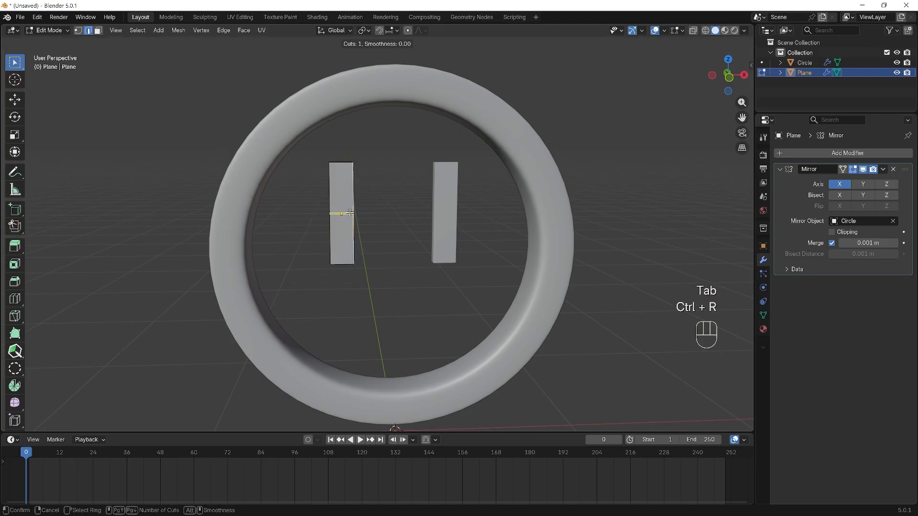
pyautogui.click(340, 214)
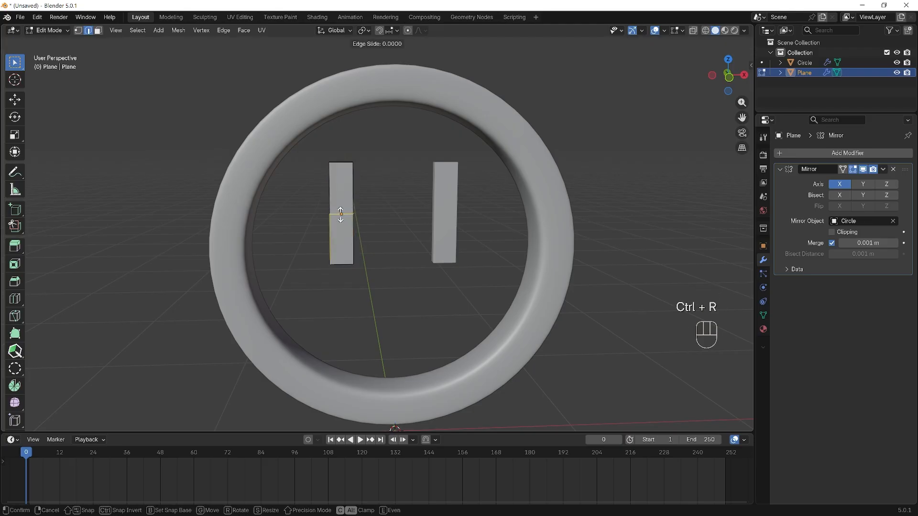
pyautogui.click(353, 214)
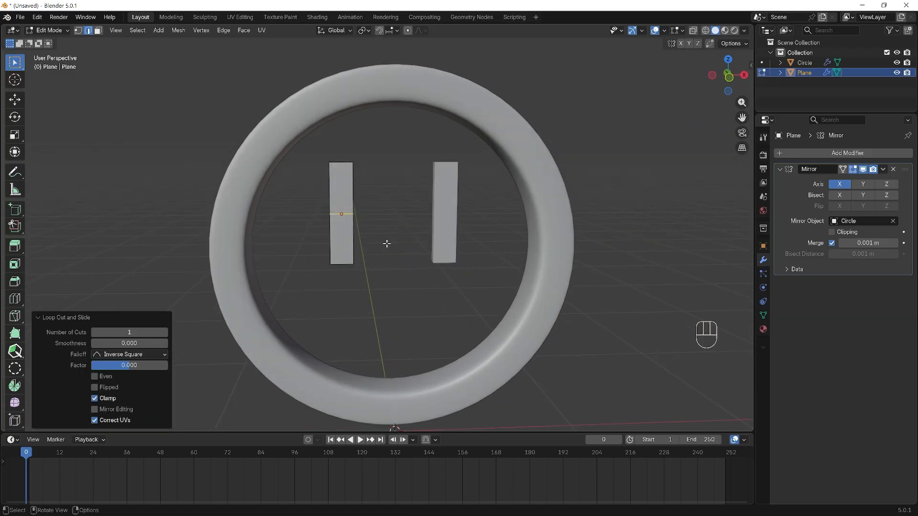
pyautogui.moveTo(385, 244)
pyautogui.mouseDown(button='middle')
pyautogui.moveTo(354, 247)
pyautogui.moveTo(390, 240)
pyautogui.moveTo(378, 254)
pyautogui.mouseUp(button='middle')
pyautogui.scroll(-1, 389, 240)
pyautogui.press('Tab')
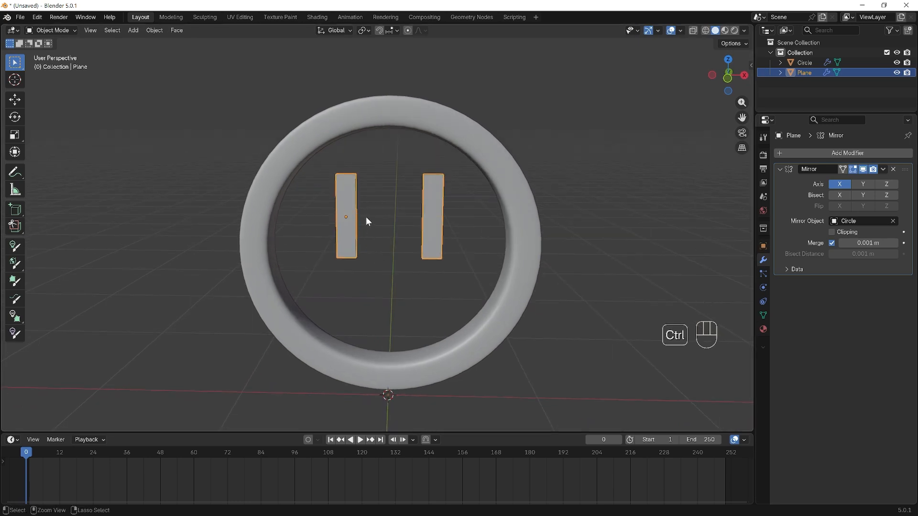
# - Add a level 2 Subdivision Surface modifier to the strips and shade them smooth
pyautogui.hotkey('ctrl', '2')
pyautogui.scroll(2, 363, 226)
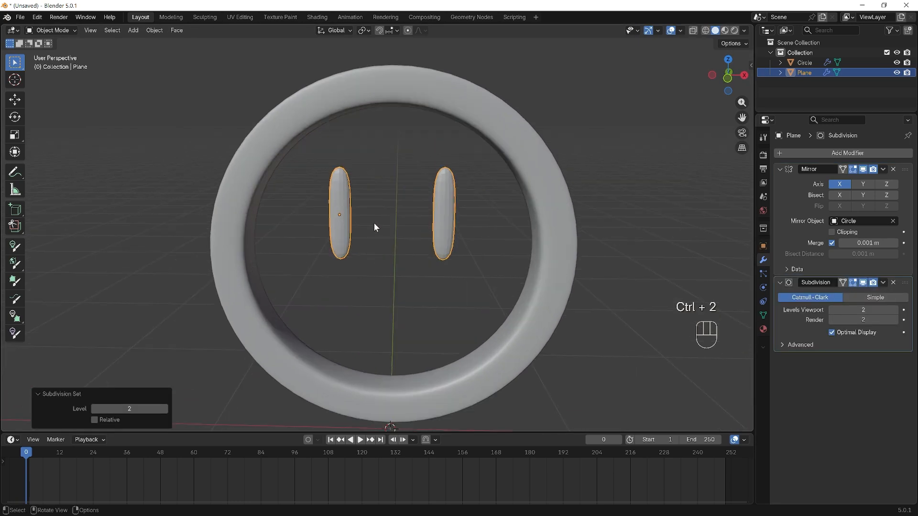
pyautogui.rightClick(335, 206)
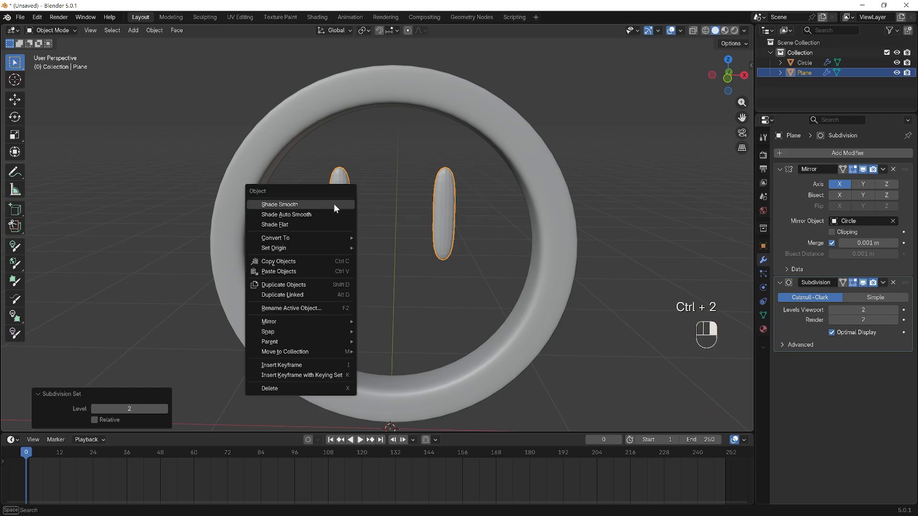
pyautogui.click(335, 205)
pyautogui.moveTo(382, 245)
pyautogui.mouseDown(button='middle')
pyautogui.moveTo(389, 234)
pyautogui.moveTo(426, 251)
pyautogui.moveTo(383, 246)
pyautogui.moveTo(381, 255)
pyautogui.moveTo(418, 256)
pyautogui.moveTo(382, 255)
pyautogui.mouseUp(button='middle')
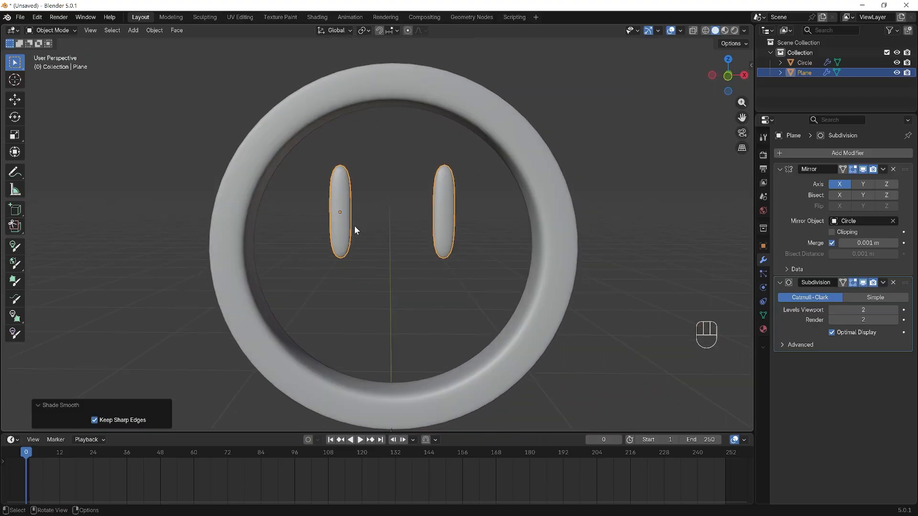
pyautogui.moveTo(360, 226)
pyautogui.mouseDown(button='middle')
pyautogui.moveTo(344, 250)
pyautogui.moveTo(304, 250)
pyautogui.moveTo(367, 243)
pyautogui.moveTo(357, 245)
pyautogui.moveTo(361, 236)
pyautogui.mouseUp(button='middle')
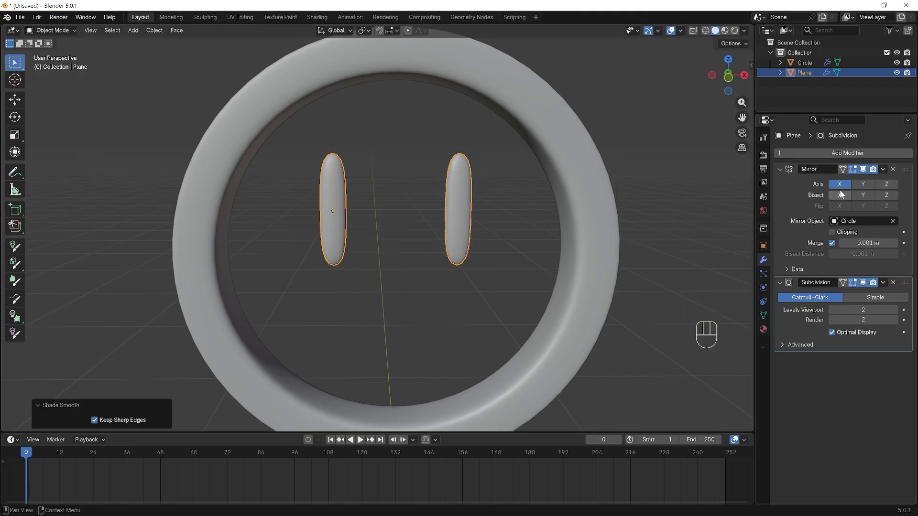
# - Apply the Mirror modifier on the two rounded strips
pyautogui.click(883, 170)
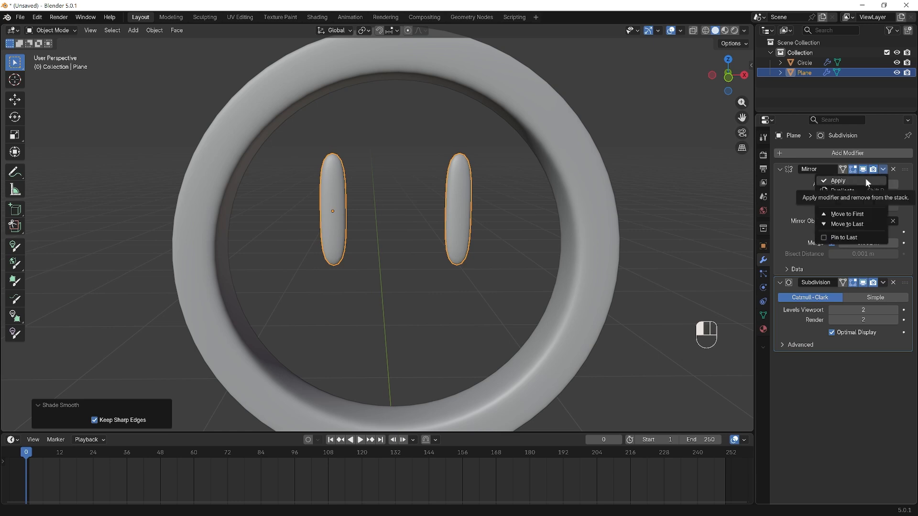
pyautogui.click(866, 179)
pyautogui.moveTo(516, 224); pyautogui.dragTo(400, 225, button='middle')
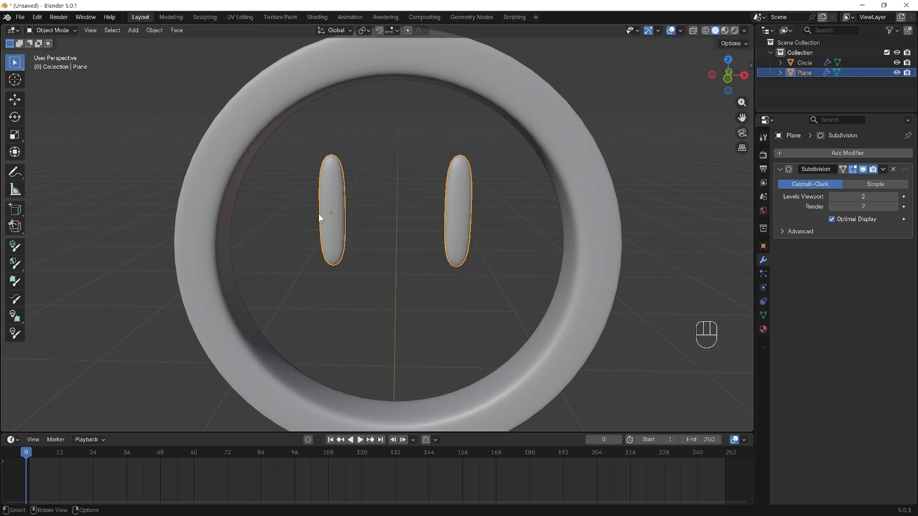
# - In Edit Mode, select all linked geometry of the strip on the positive X side and separate it into its own object
pyautogui.press('Tab')
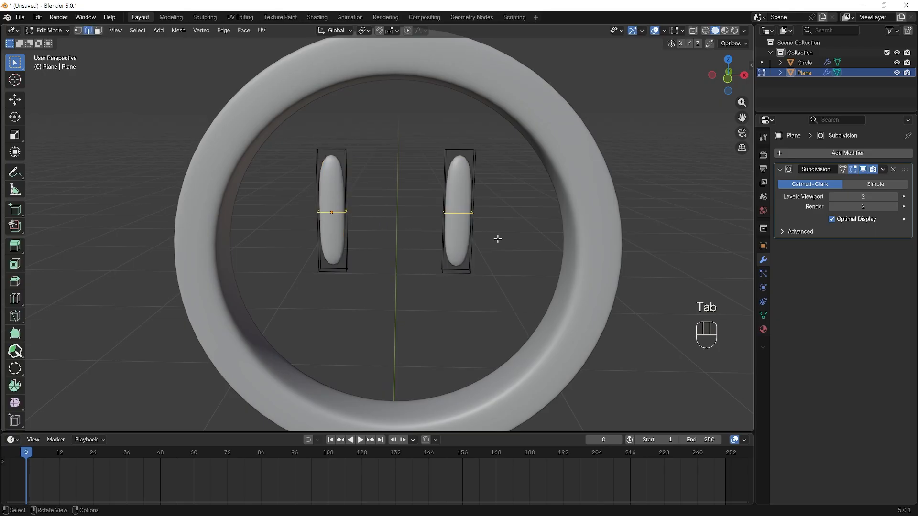
pyautogui.click(455, 214)
pyautogui.press('l')
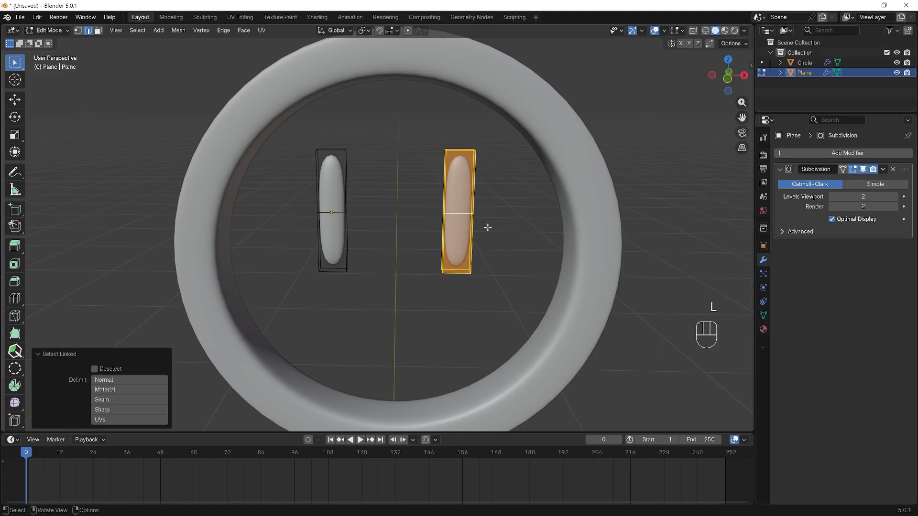
pyautogui.press('p')
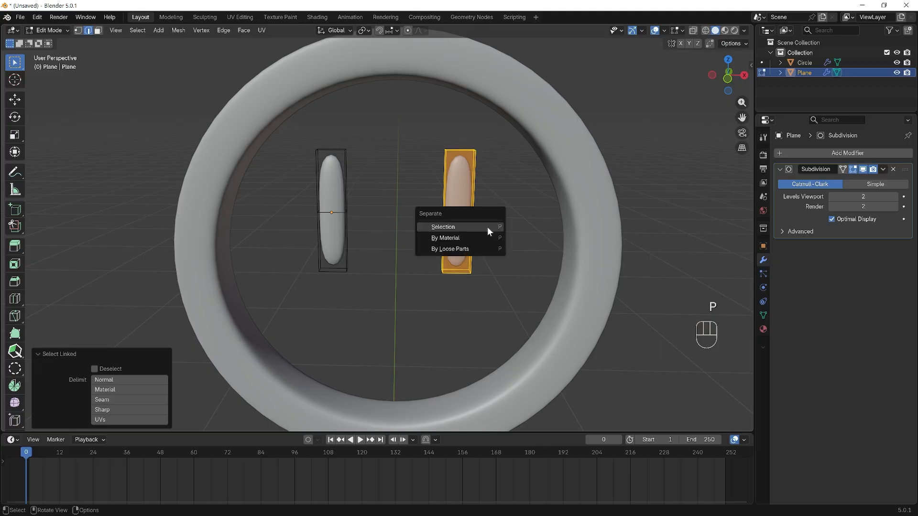
pyautogui.click(487, 227)
pyautogui.scroll(-2, 480, 245)
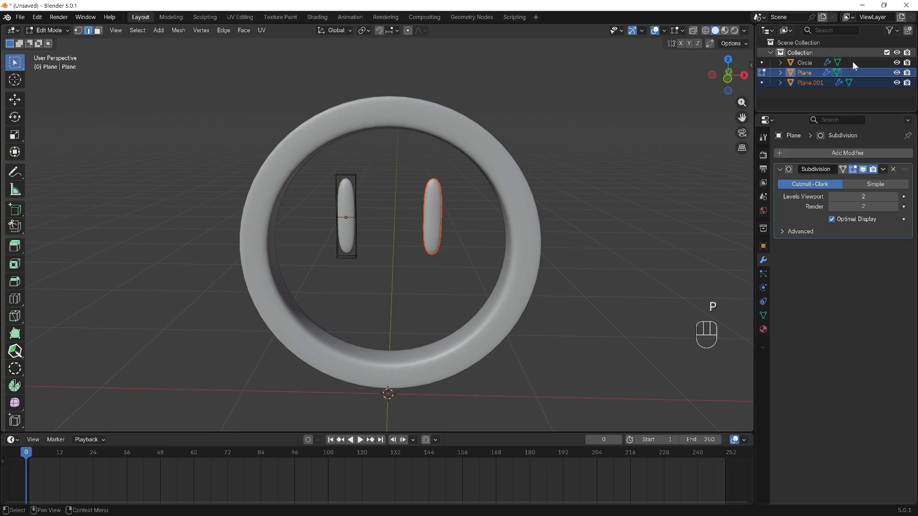
# - Rename the separated strip Right and the original strip Left, and return to Object Mode
pyautogui.click(810, 83)
pyautogui.doubleClick(810, 82)
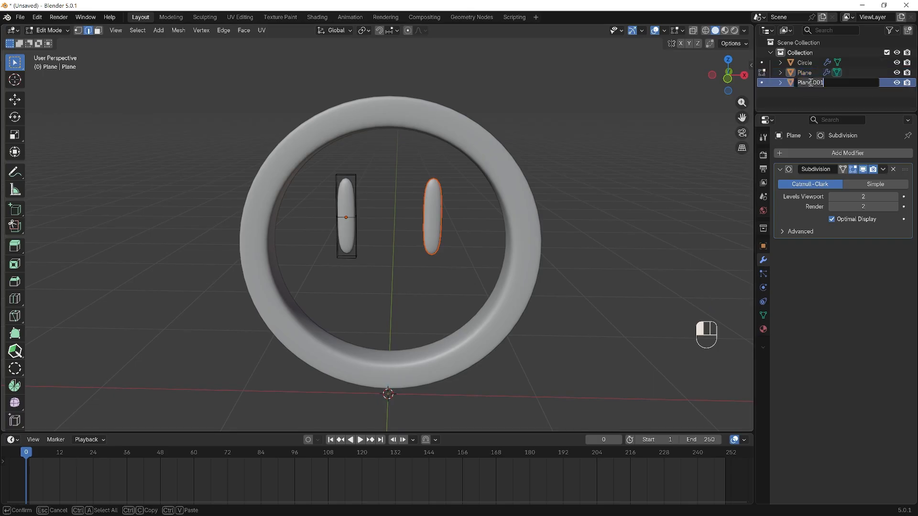
pyautogui.write('Right')
pyautogui.press('Return')
pyautogui.doubleClick(810, 73)
pyautogui.write('Left')
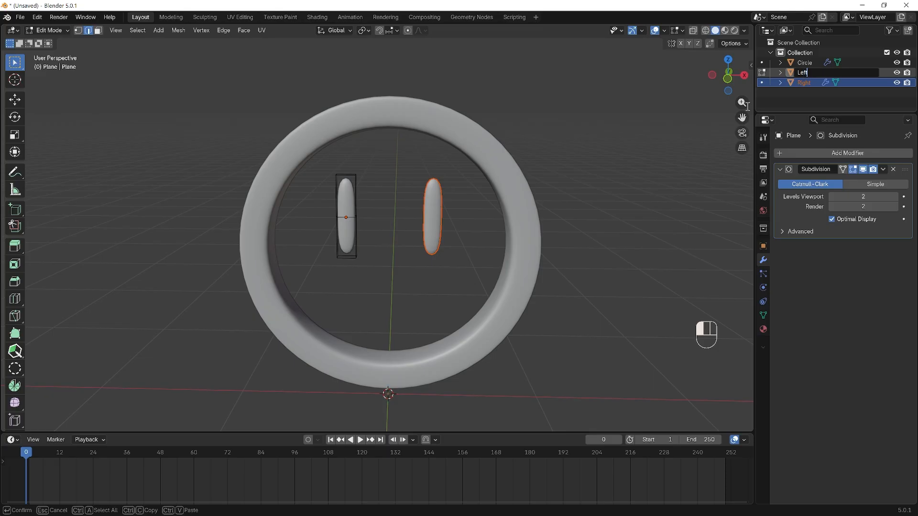
pyautogui.press('Return')
pyautogui.press('Tab')
pyautogui.scroll(-2, 622, 191)
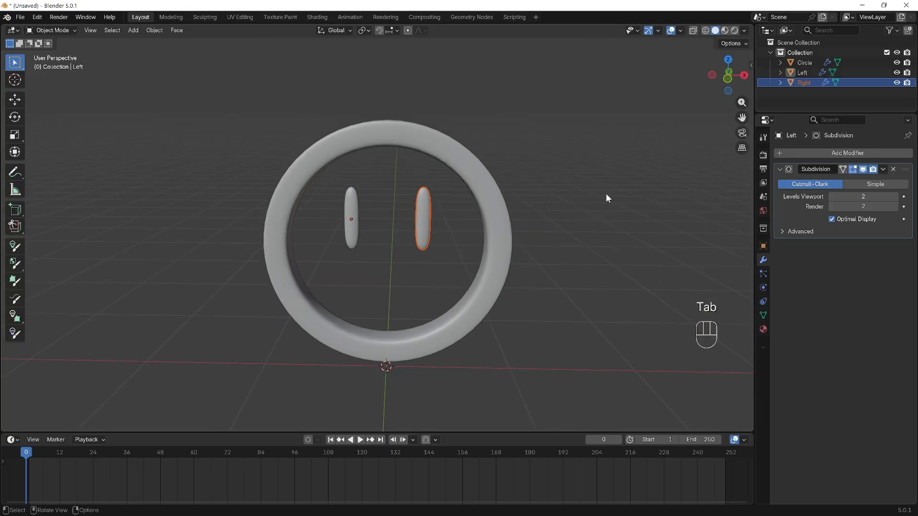
# - Give the Left strip a new material with a red base color, Metallic 1.000 and Roughness 0.374
pyautogui.click(521, 230)
pyautogui.click(519, 232)
pyautogui.scroll(3, 420, 240)
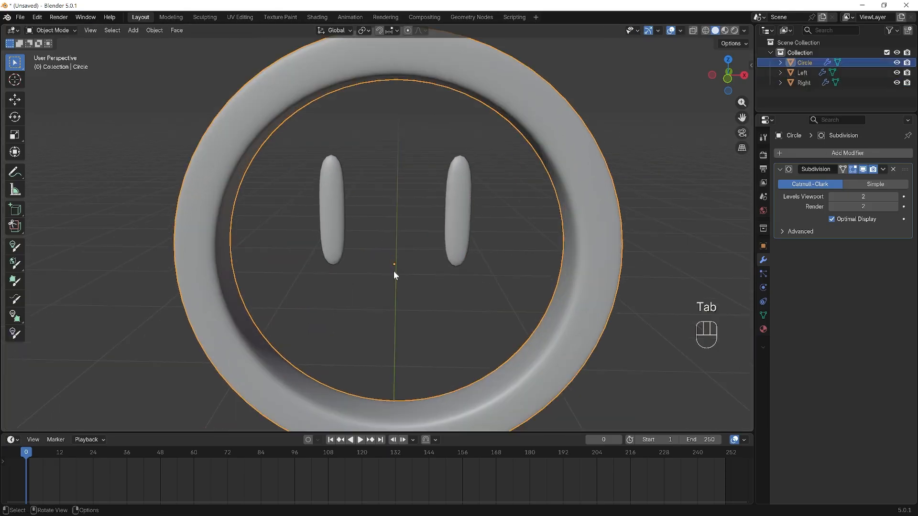
pyautogui.click(332, 213)
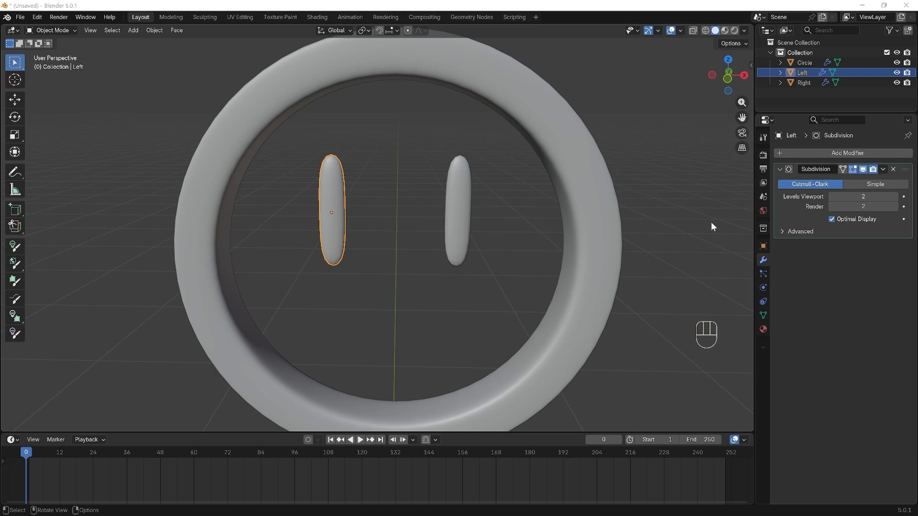
pyautogui.click(763, 329)
pyautogui.click(794, 196)
pyautogui.click(856, 258)
pyautogui.click(854, 259)
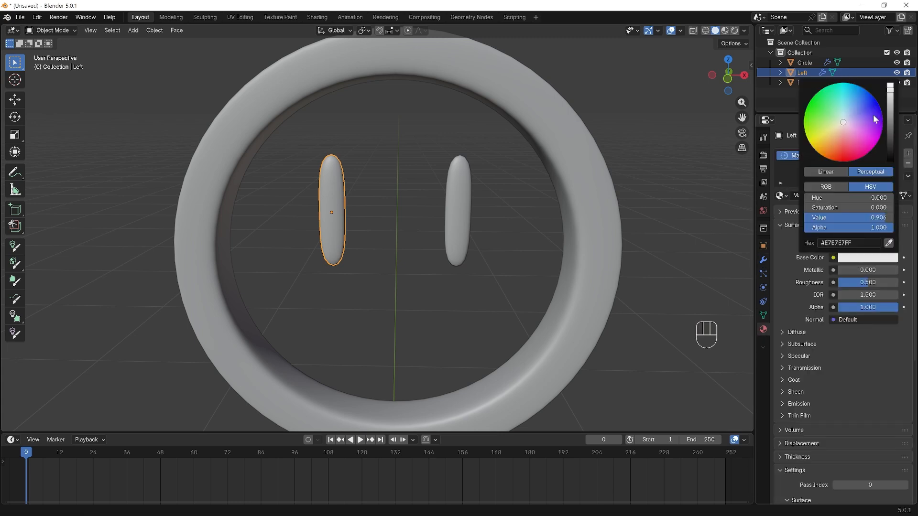
pyautogui.moveTo(849, 138); pyautogui.dragTo(844, 149)
pyautogui.moveTo(844, 270)
pyautogui.mouseDown()
pyautogui.moveTo(899, 270)
pyautogui.moveTo(889, 282)
pyautogui.mouseUp()
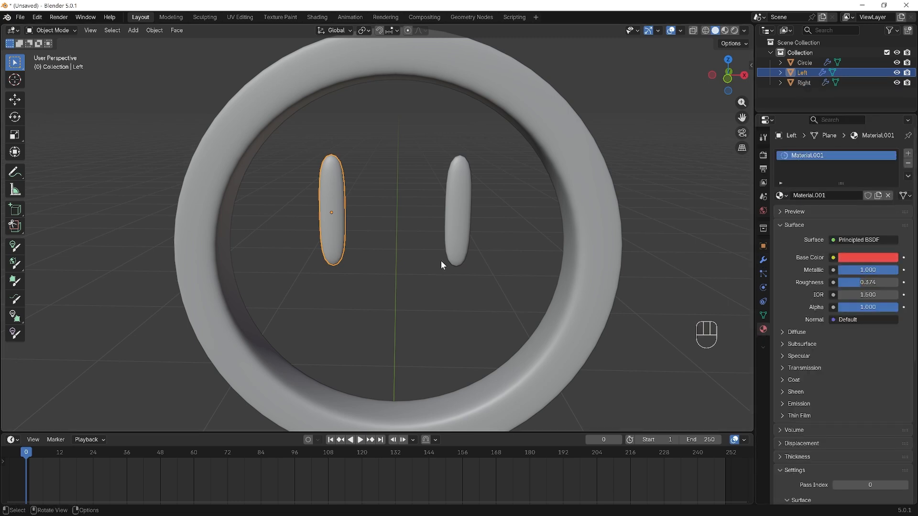
# - Switch the viewport to rendered shading and darken the red base color of the Left strip's material
pyautogui.press('z')
pyautogui.click(472, 304)
pyautogui.click(868, 258)
pyautogui.moveTo(890, 119); pyautogui.dragTo(890, 125)
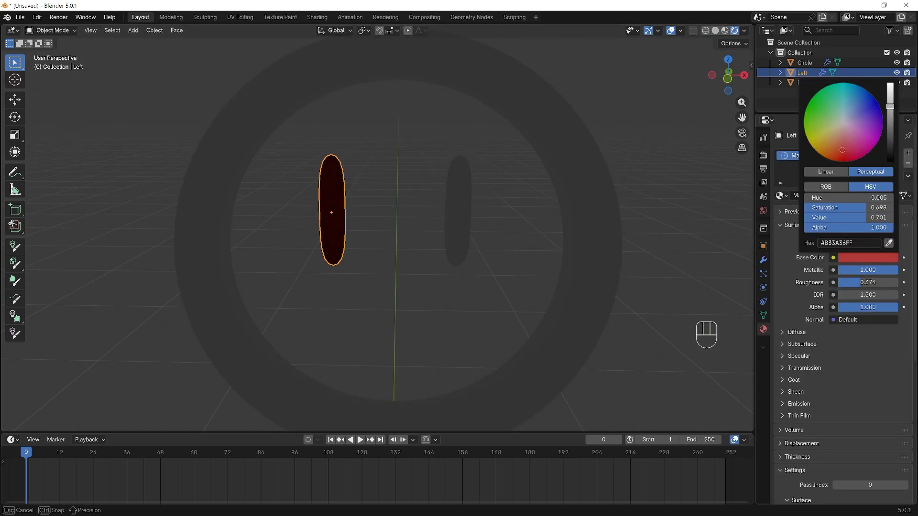
# - Assign the existing red Material.001 to the Right strip
pyautogui.click(458, 211)
pyautogui.click(780, 195)
pyautogui.click(808, 221)
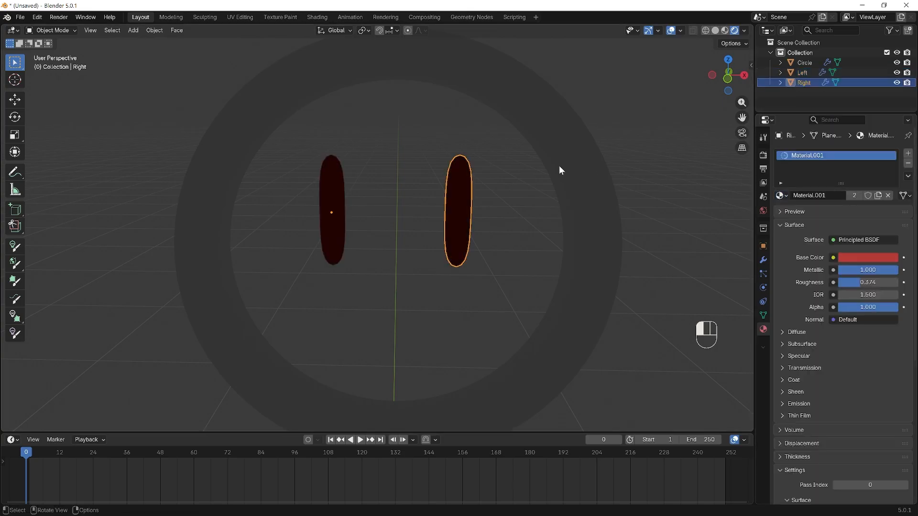
# - Assign the existing red Material.001 to the Circle ring
pyautogui.click(558, 170)
pyautogui.click(781, 196)
pyautogui.click(808, 221)
# - Use an Environment Texture for the world background color and load the indoor living-room image into it
pyautogui.click(763, 209)
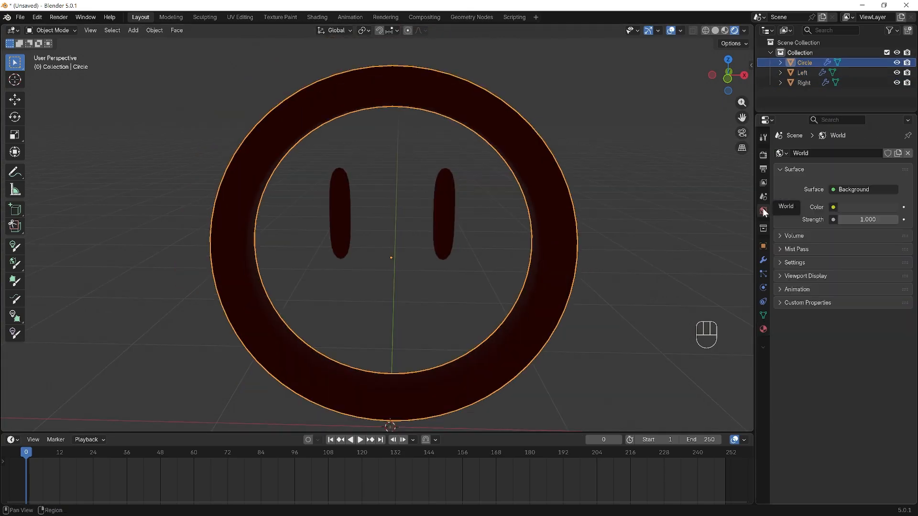
pyautogui.click(831, 190)
pyautogui.click(831, 189)
pyautogui.click(833, 207)
pyautogui.click(627, 252)
pyautogui.click(894, 222)
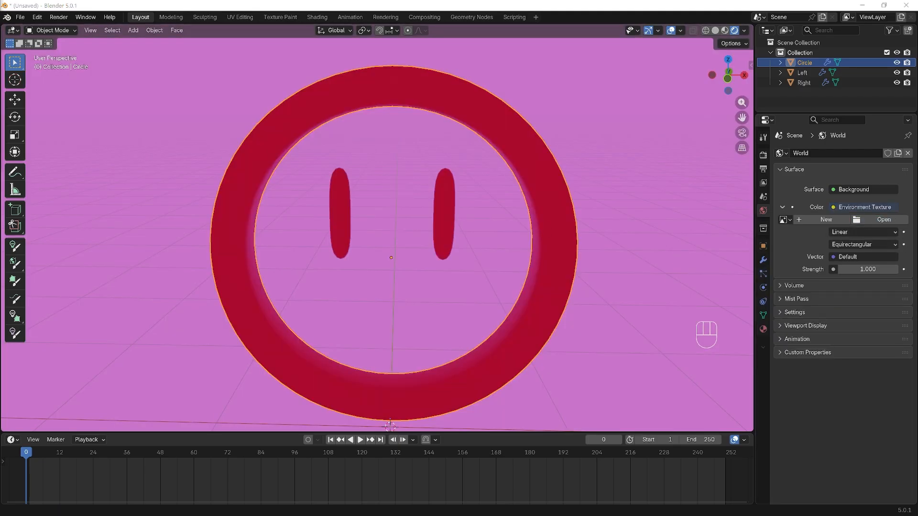
pyautogui.doubleClick(552, 203)
# - Enable the transparent film option in the render settings so the world image is hidden behind the objects
pyautogui.click(764, 169)
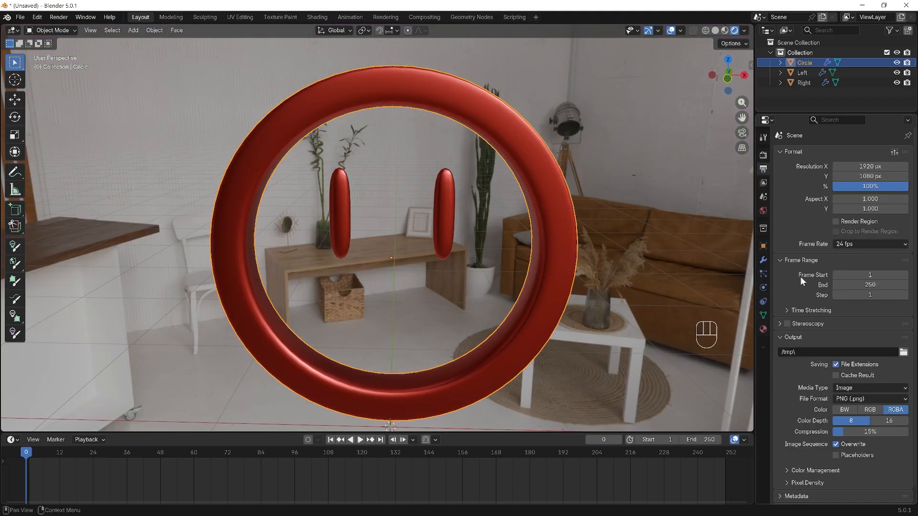
pyautogui.click(763, 154)
pyautogui.click(789, 384)
pyautogui.click(836, 409)
pyautogui.click(777, 383)
pyautogui.scroll(-2, 484, 230)
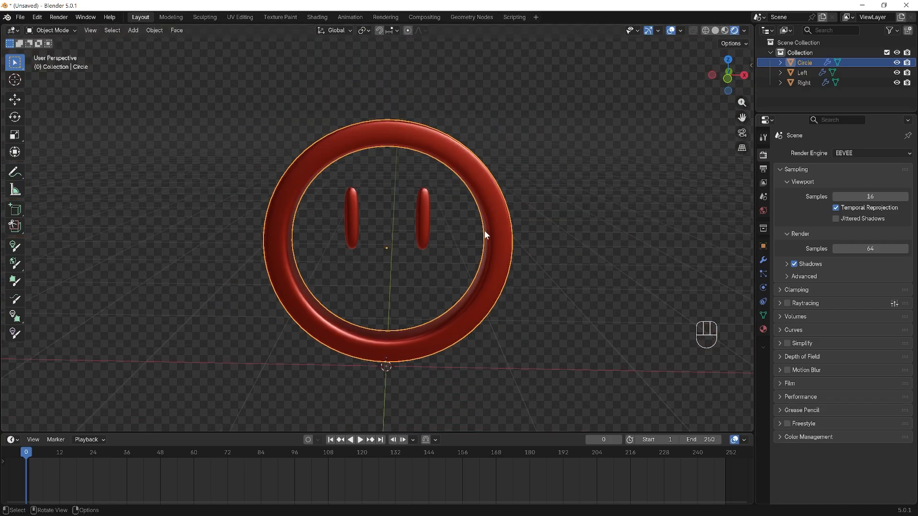
# - Shift the base color of the shared Material.001 to a deeper crimson and set its Roughness to 0.287
pyautogui.click(764, 329)
pyautogui.click(868, 257)
pyautogui.moveTo(845, 151); pyautogui.dragTo(851, 152)
pyautogui.moveTo(890, 104); pyautogui.dragTo(891, 119)
pyautogui.moveTo(856, 283); pyautogui.dragTo(851, 283)
pyautogui.click(598, 304)
pyautogui.moveTo(597, 303); pyautogui.dragTo(423, 376, button='middle')
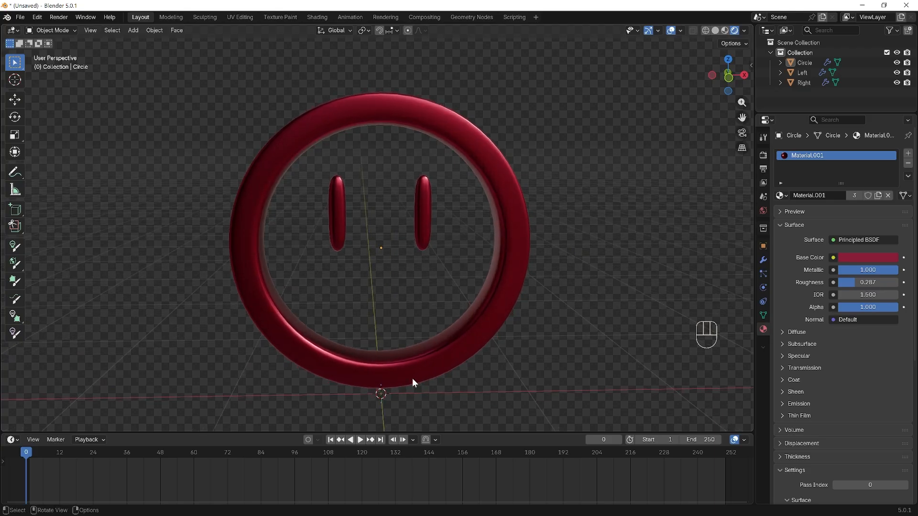
# - Select the Left strip, set the animation's end frame to 48 and enlarge the timeline area
pyautogui.click(350, 374)
pyautogui.click(344, 220)
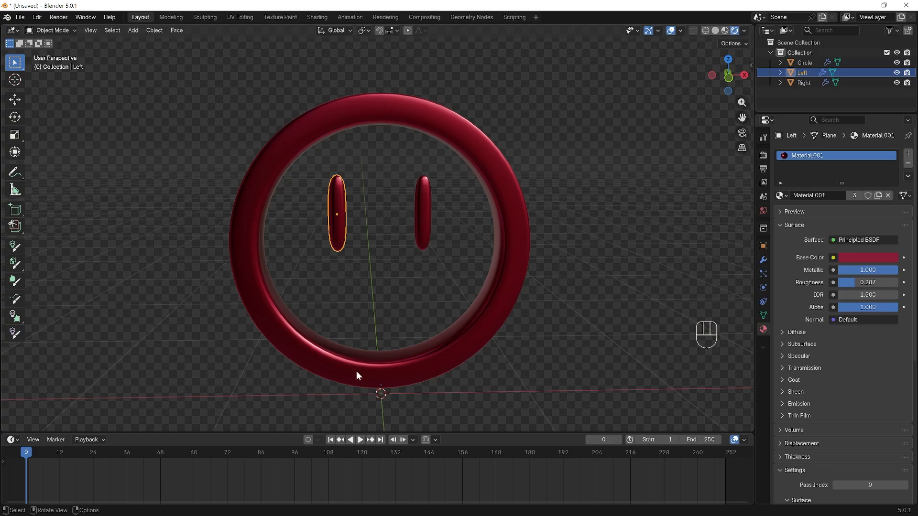
pyautogui.doubleClick(712, 440)
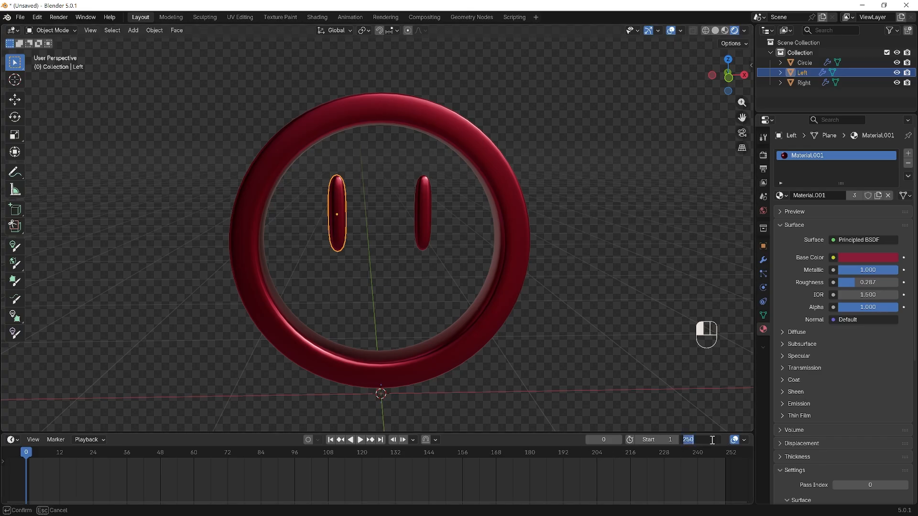
pyautogui.write('48')
pyautogui.press('Return')
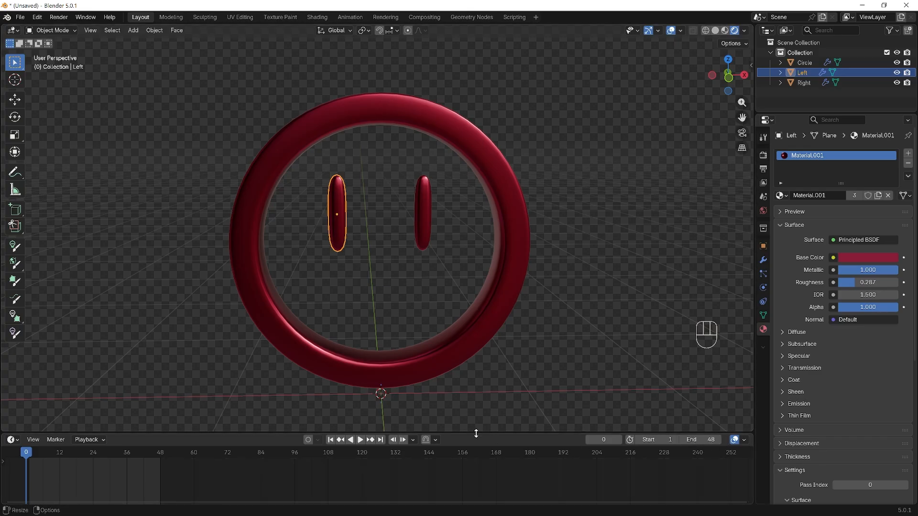
pyautogui.moveTo(476, 433); pyautogui.dragTo(191, 385)
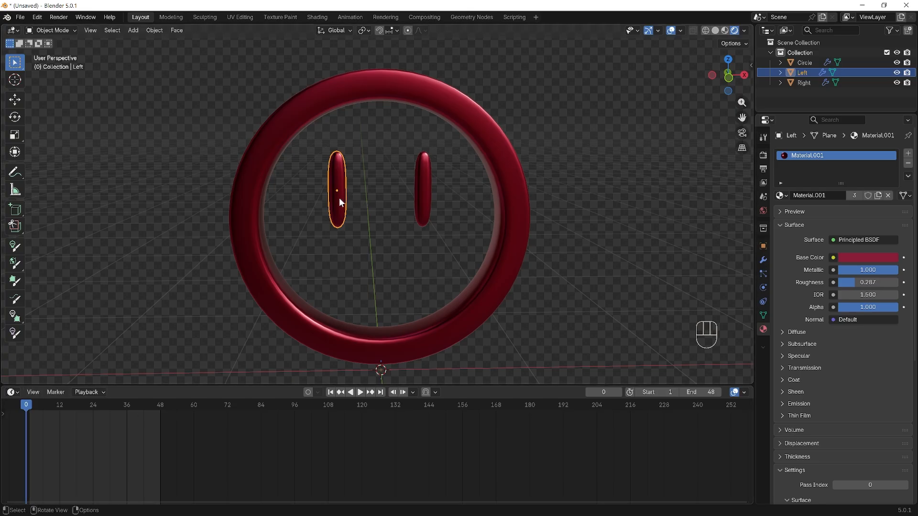
# - Add a lattice fitted to the Left strip with Lattice Deform Selected and inspect the modifiers on the strip
pyautogui.hotkey('shift', 'a')
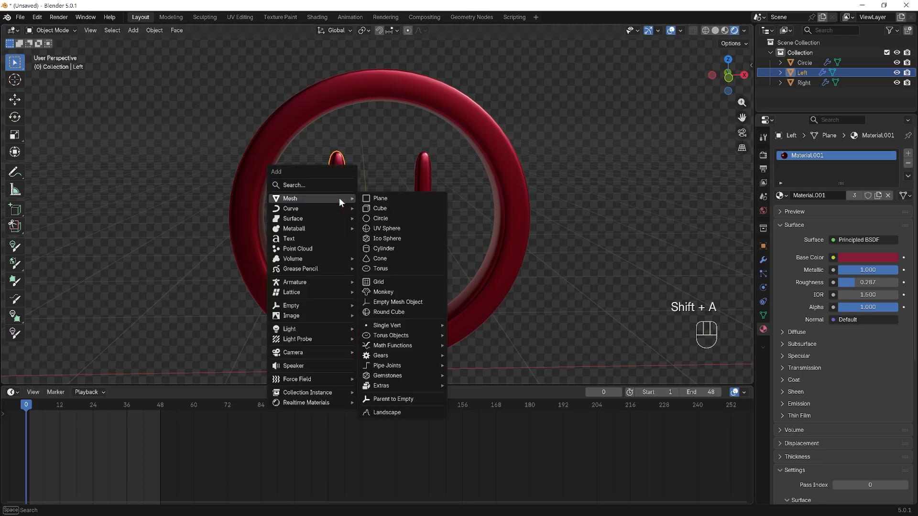
pyautogui.moveTo(327, 291)
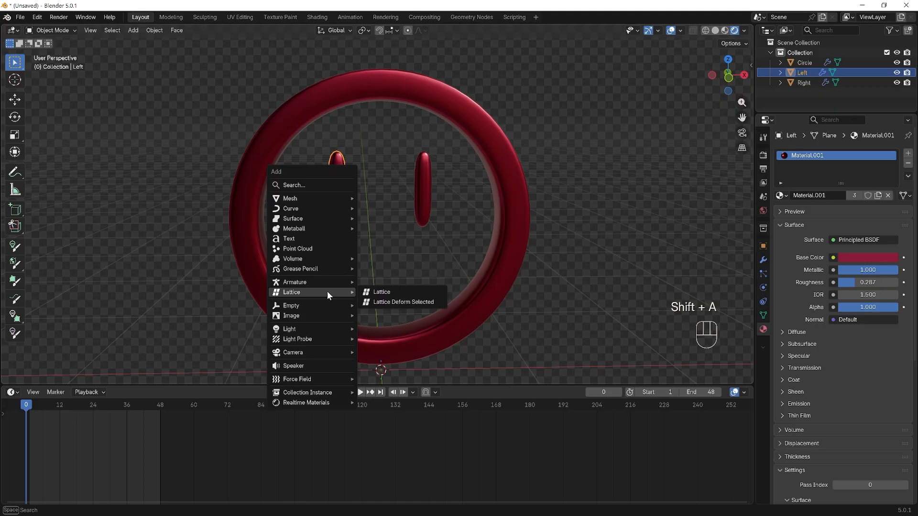
pyautogui.click(387, 301)
pyautogui.moveTo(377, 211); pyautogui.dragTo(339, 199, button='middle')
pyautogui.click(763, 260)
pyautogui.click(338, 178)
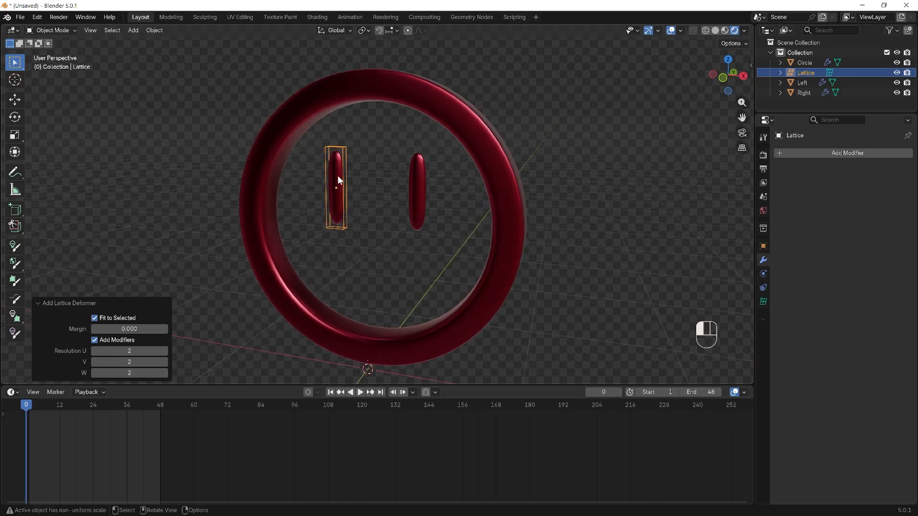
pyautogui.moveTo(388, 183); pyautogui.dragTo(376, 202, button='middle')
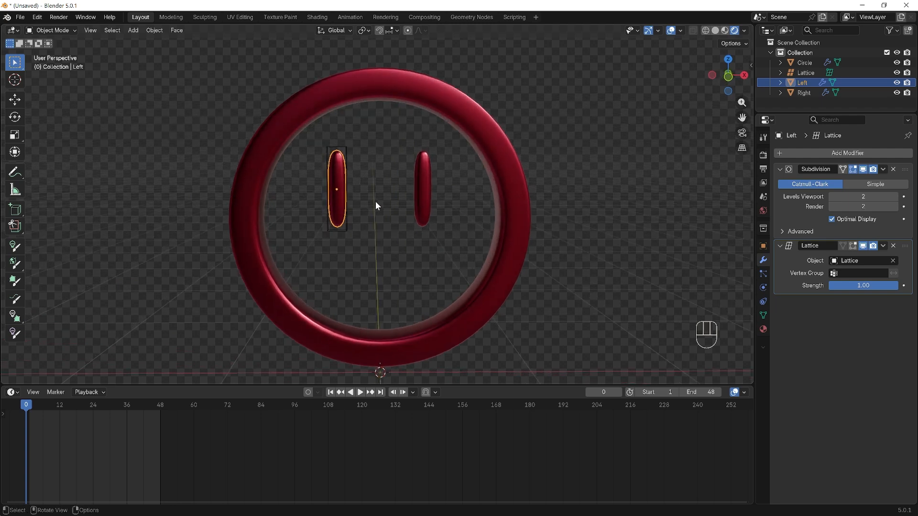
pyautogui.scroll(1, 338, 184)
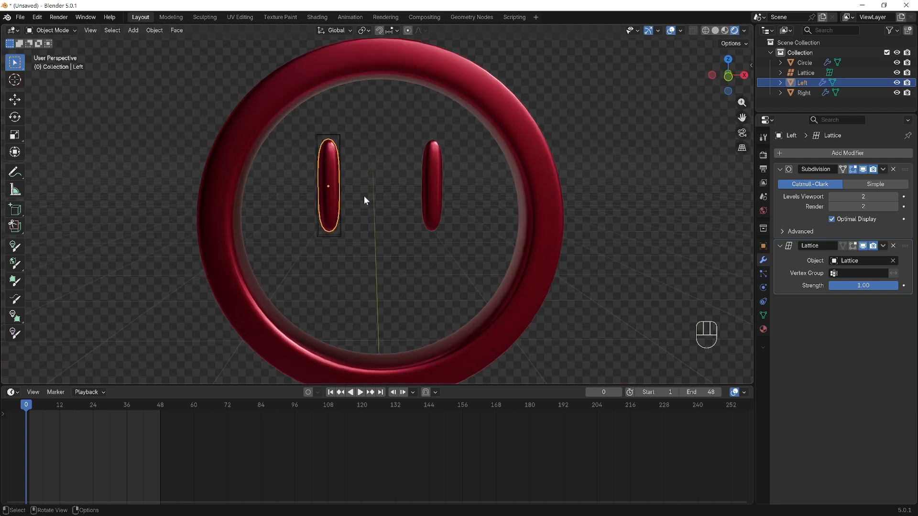
pyautogui.moveTo(336, 171); pyautogui.dragTo(388, 173, button='middle')
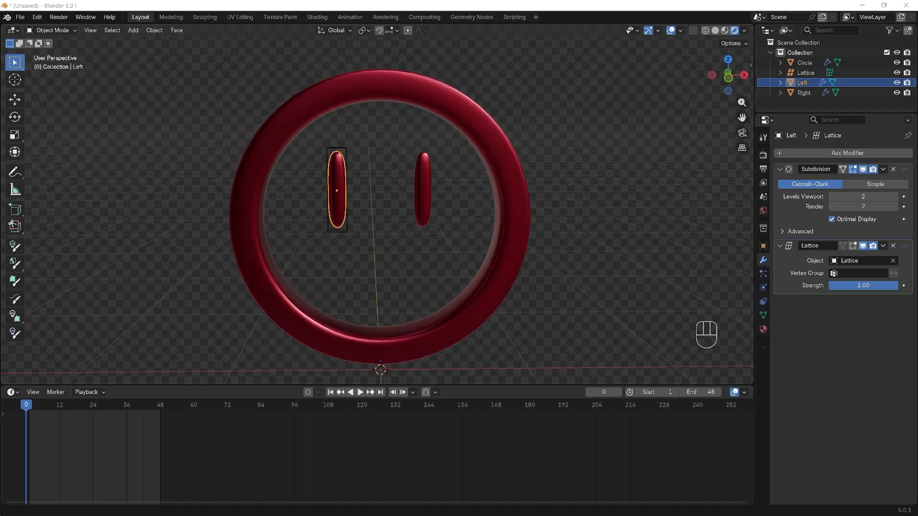
# - Try adding another Lattice modifier to the Left strip and picking its target object
pyautogui.click(848, 154)
pyautogui.moveTo(847, 157)
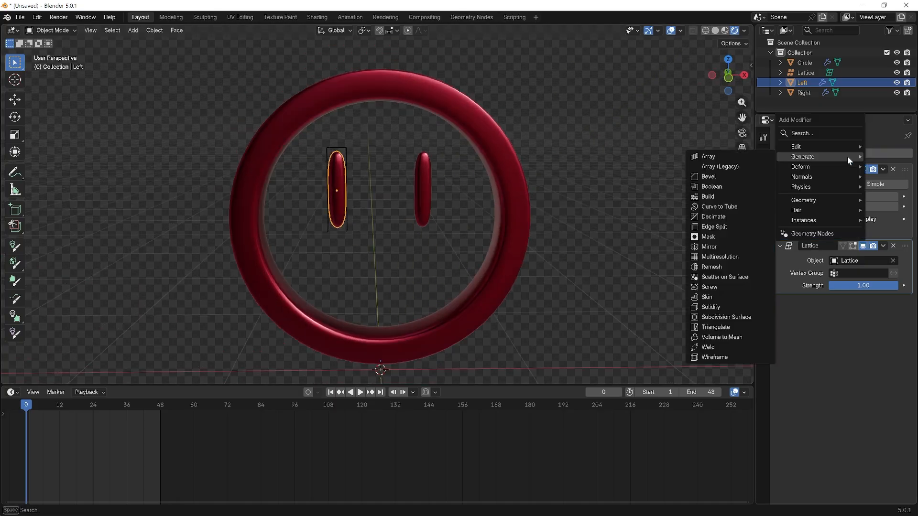
pyautogui.moveTo(806, 167)
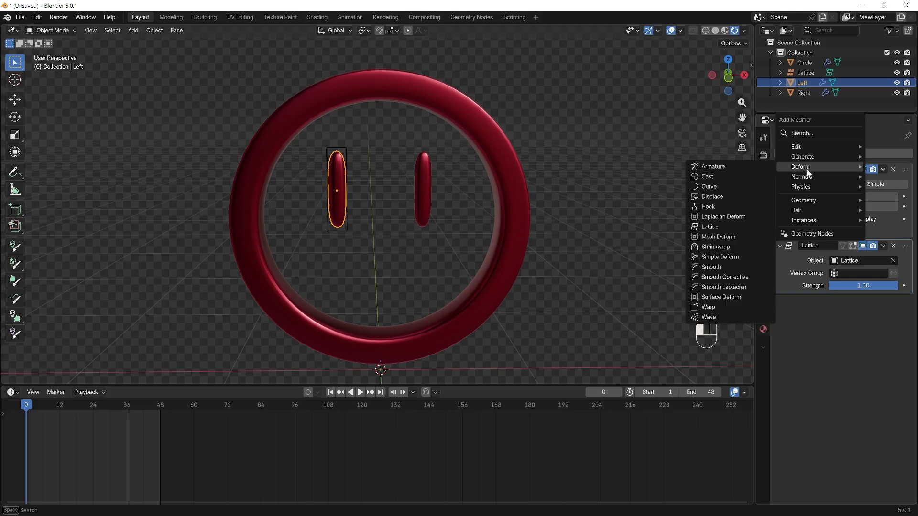
pyautogui.click(735, 227)
pyautogui.click(893, 316)
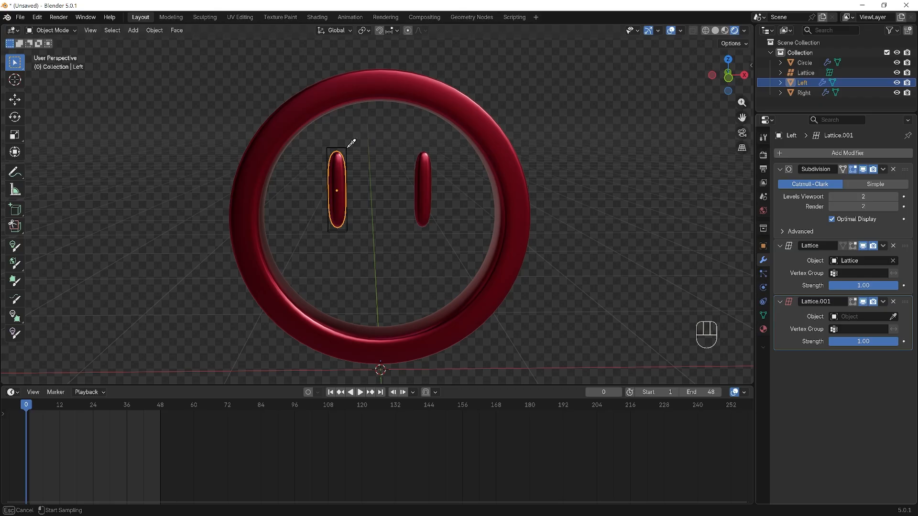
pyautogui.press('Escape')
# - Set the V resolution of the lattice around the Left strip to 4
pyautogui.click(327, 152)
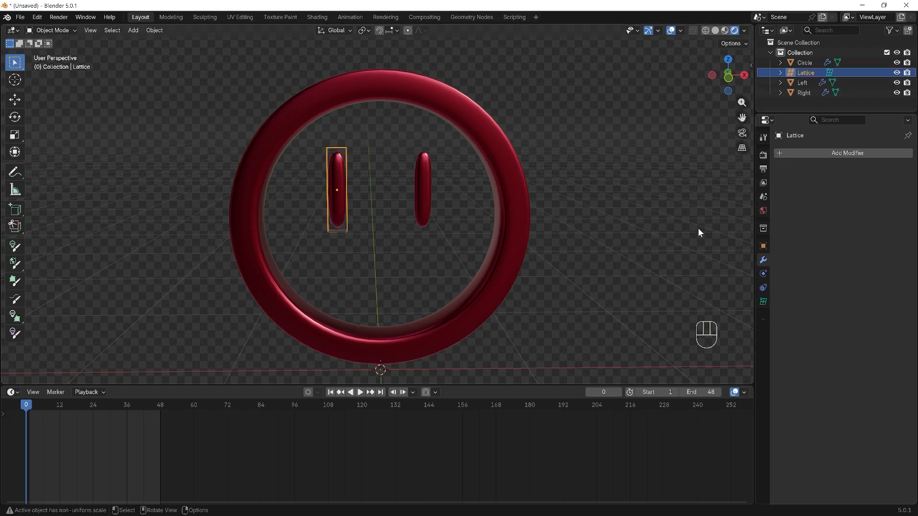
pyautogui.click(763, 302)
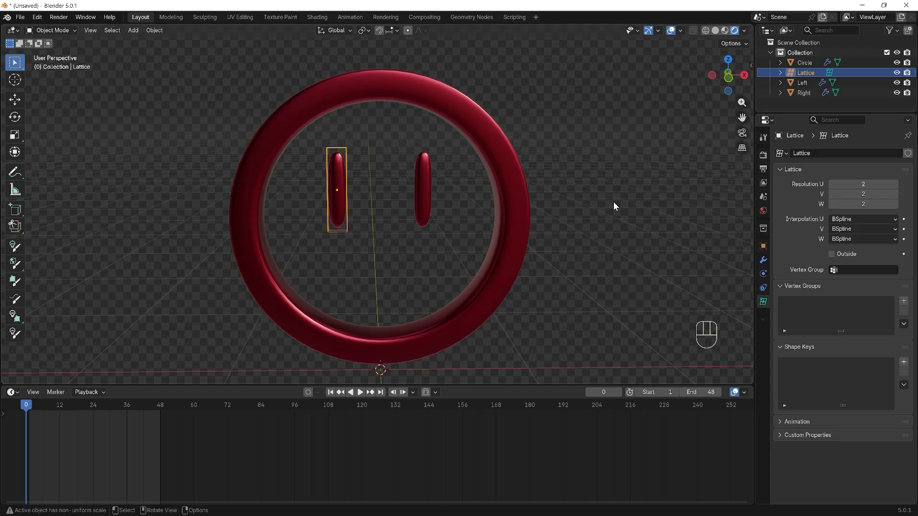
pyautogui.moveTo(696, 223); pyautogui.dragTo(736, 258, button='middle')
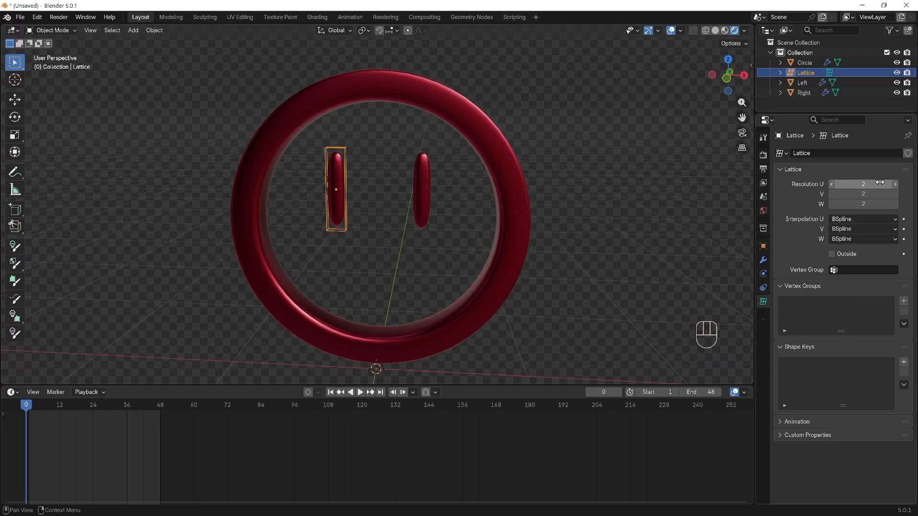
pyautogui.click(894, 194)
pyautogui.click(895, 194)
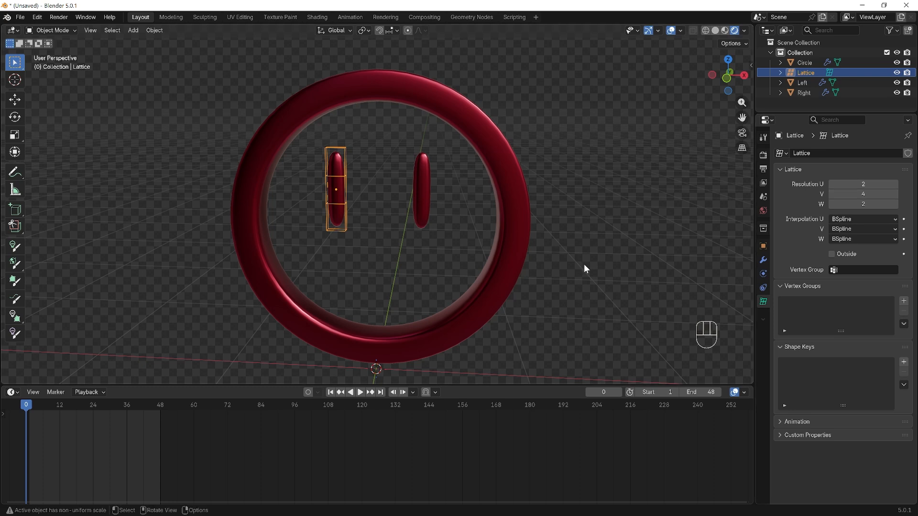
pyautogui.moveTo(584, 267); pyautogui.dragTo(412, 214, button='middle')
pyautogui.scroll(1, 331, 184)
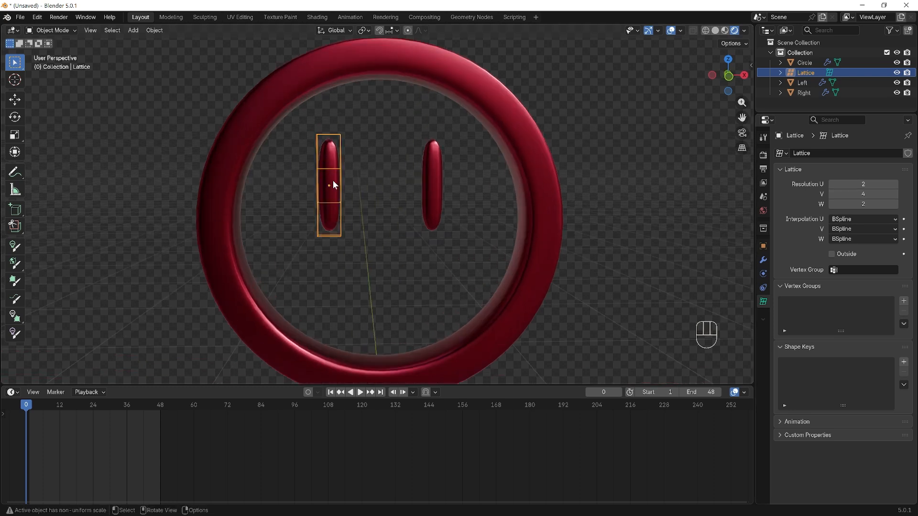
# - Try moving all of the lattice's points and its upper corner in Edit Mode, undoing each move
pyautogui.press('Tab')
pyautogui.press('a')
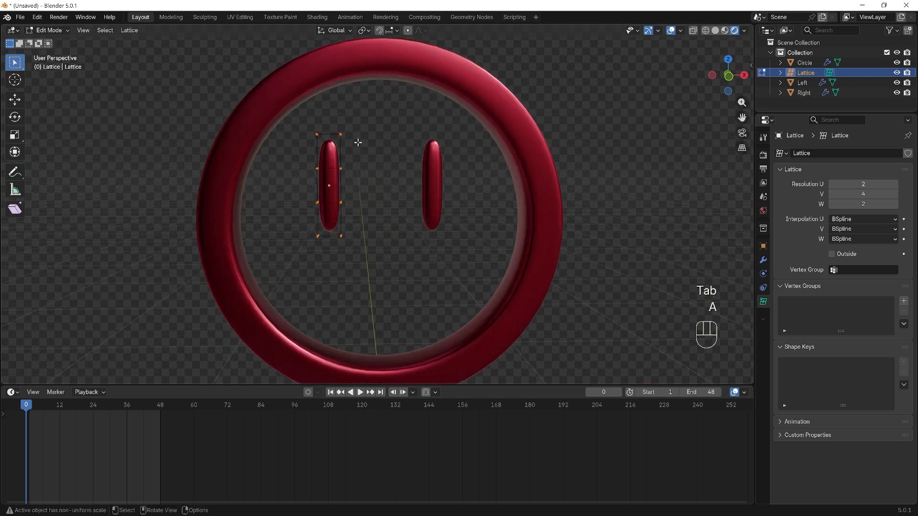
pyautogui.press('g')
pyautogui.click(372, 149)
pyautogui.hotkey('ctrl', 'z')
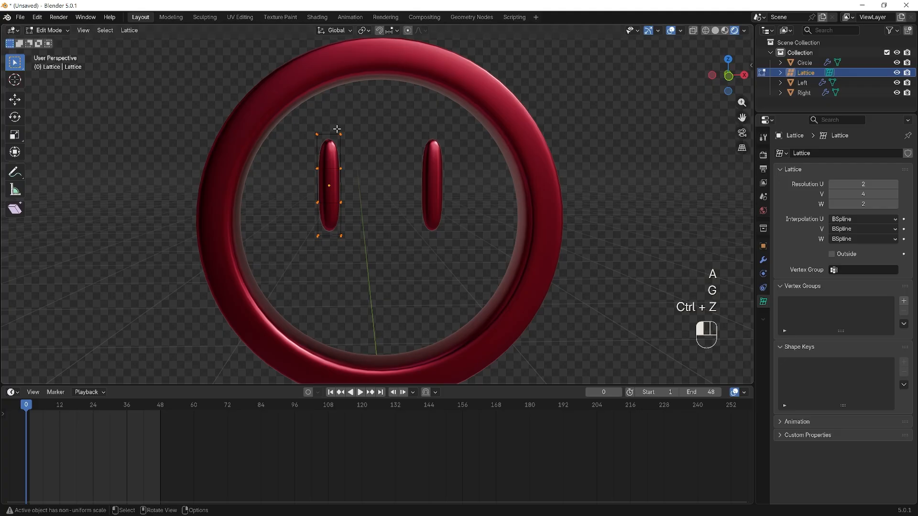
pyautogui.press('g')
pyautogui.click(385, 150)
pyautogui.hotkey('ctrl', 'z')
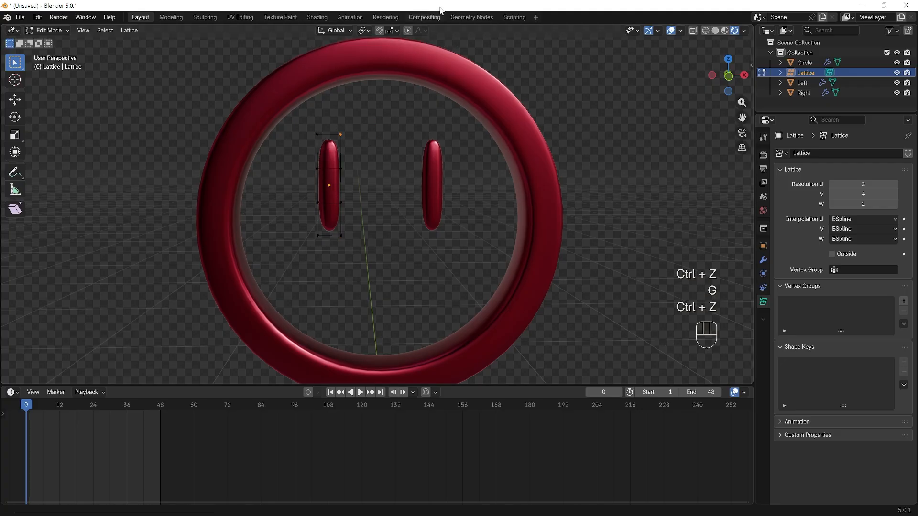
# - Try moving upper lattice points with proportional editing at varying influence sizes, undo the move and disable proportional editing
pyautogui.click(409, 33)
pyautogui.moveTo(363, 123); pyautogui.dragTo(329, 173)
pyautogui.press('g')
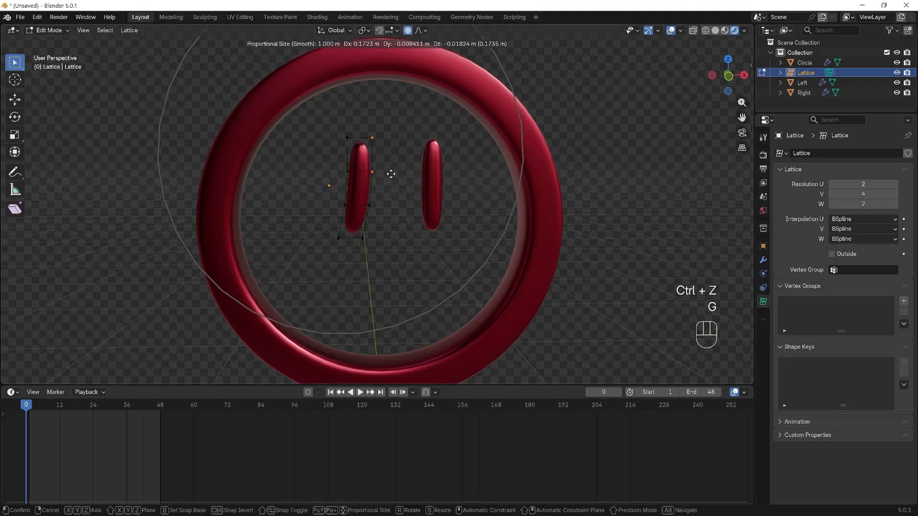
pyautogui.scroll(12, 380, 186)
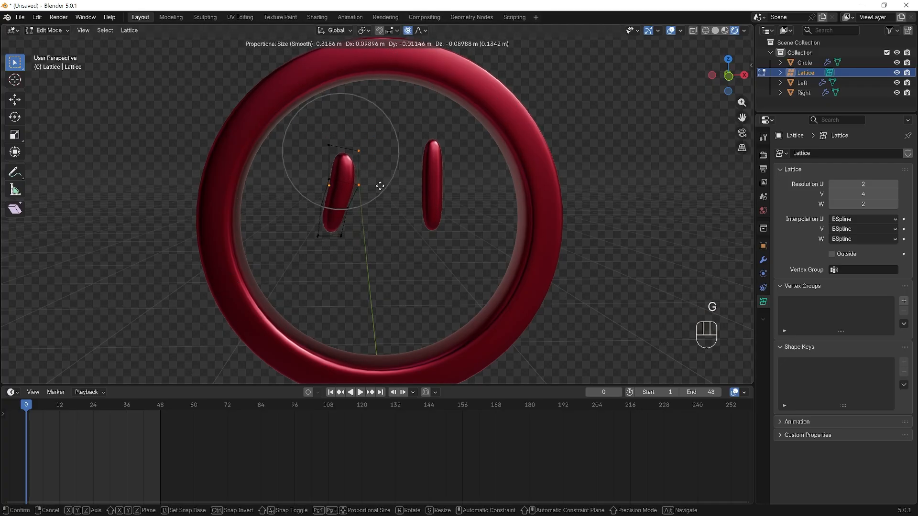
pyautogui.scroll(-10, 385, 184)
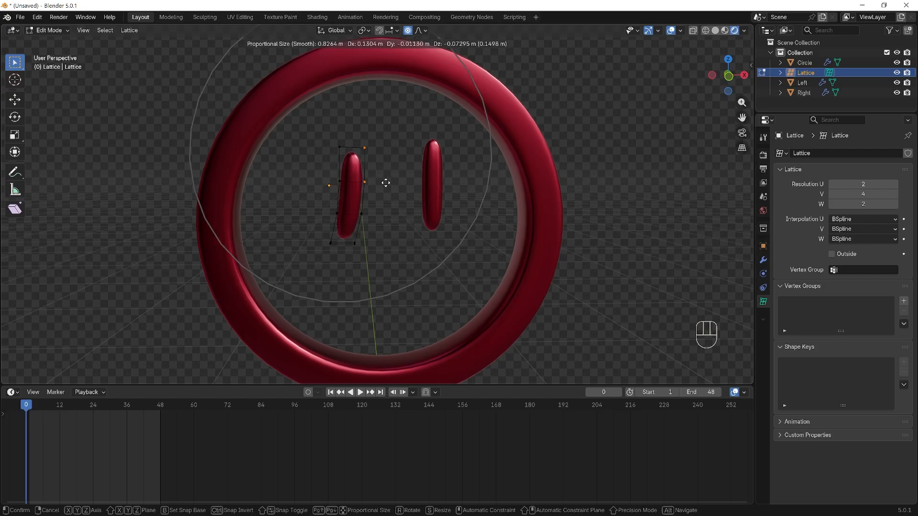
pyautogui.click(386, 182)
pyautogui.hotkey('ctrl', 'z')
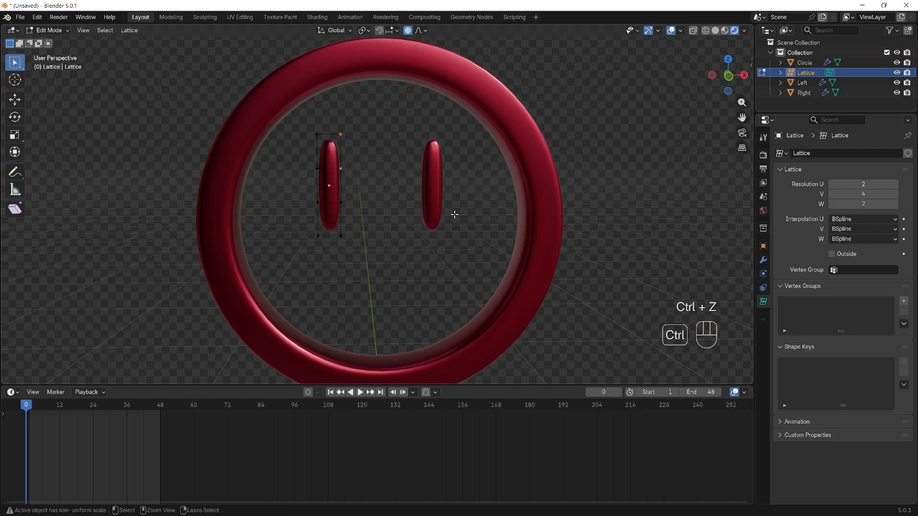
pyautogui.click(408, 30)
# - Return to Object Mode and add a basis shape key and a second shape key to the lattice
pyautogui.press('Tab')
pyautogui.press('Tab')
pyautogui.scroll(4, 367, 178)
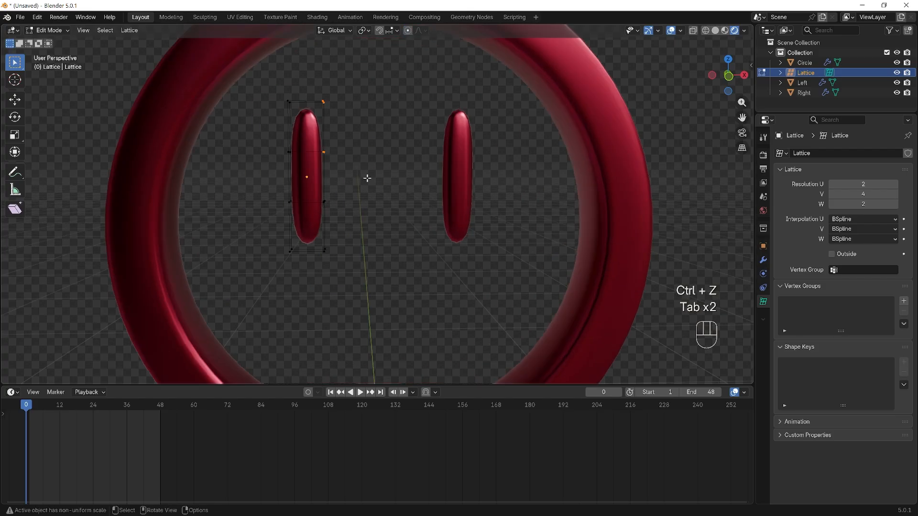
pyautogui.keyDown('shift'); pyautogui.moveTo(360, 177); pyautogui.dragTo(436, 223, button='middle'); pyautogui.keyUp('shift')
pyautogui.press('Tab')
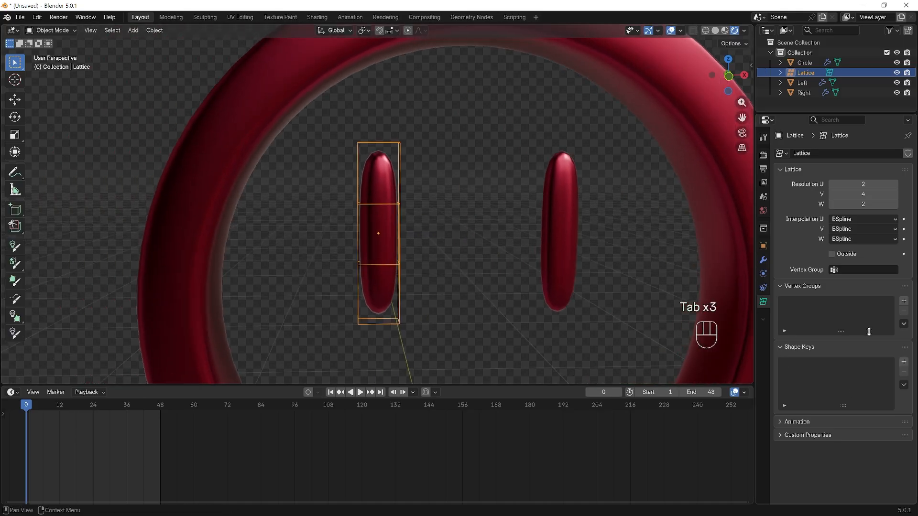
pyautogui.click(904, 365)
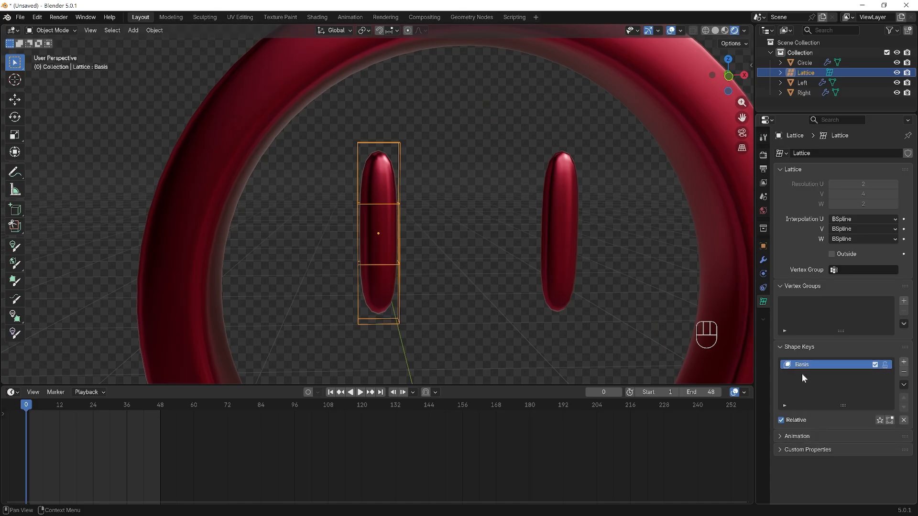
pyautogui.click(904, 362)
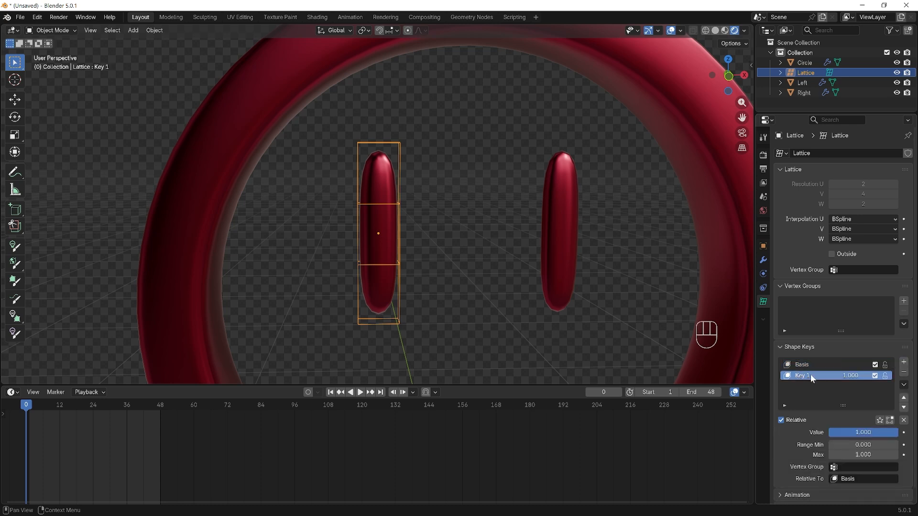
pyautogui.moveTo(471, 196); pyautogui.dragTo(463, 195, button='middle')
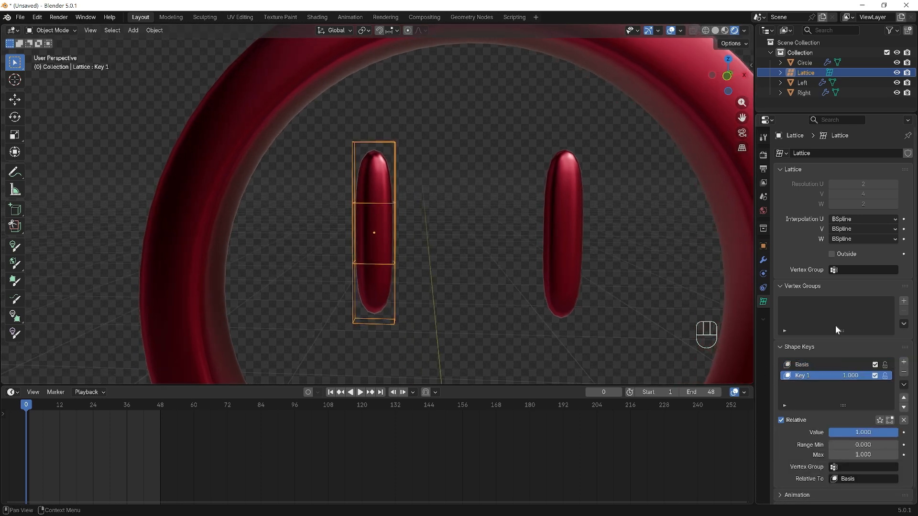
# - Edit Key 1 of the lattice by moving its lower-middle row of points down about 0.157 m along Z
pyautogui.click(819, 377)
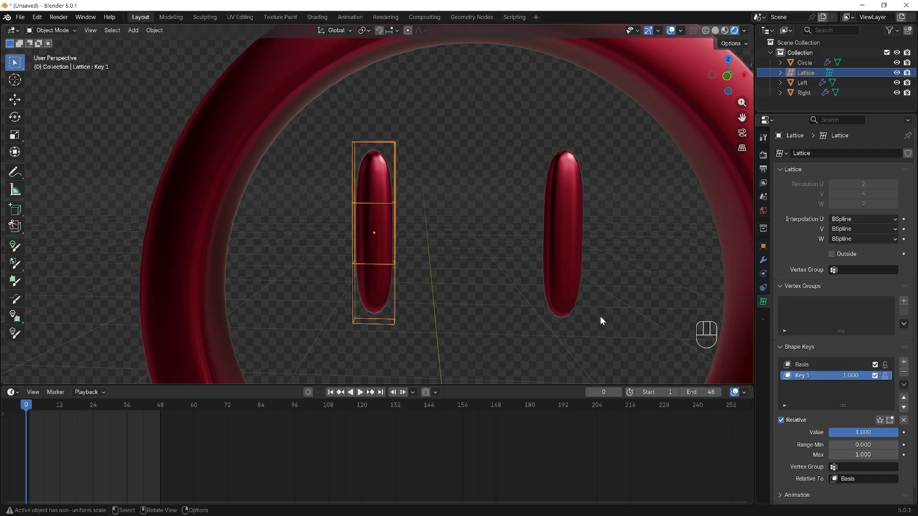
pyautogui.press('Tab')
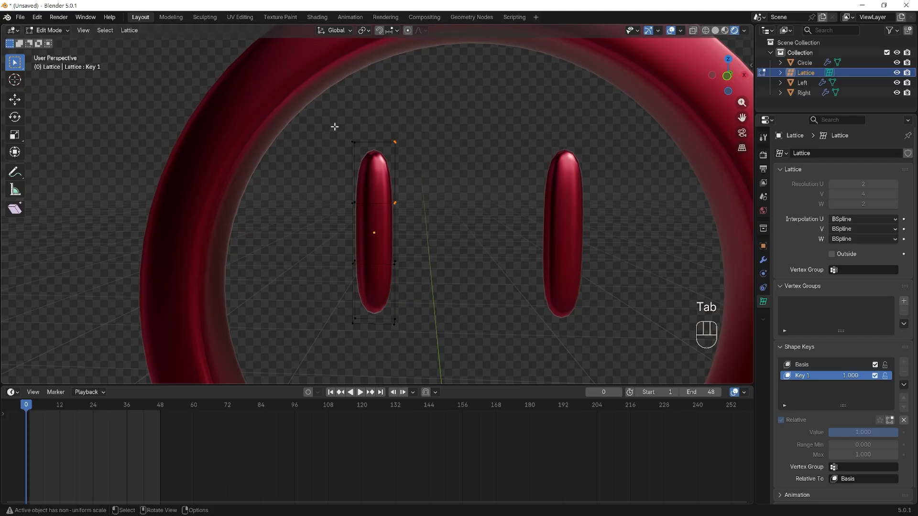
pyautogui.scroll(2, 464, 253)
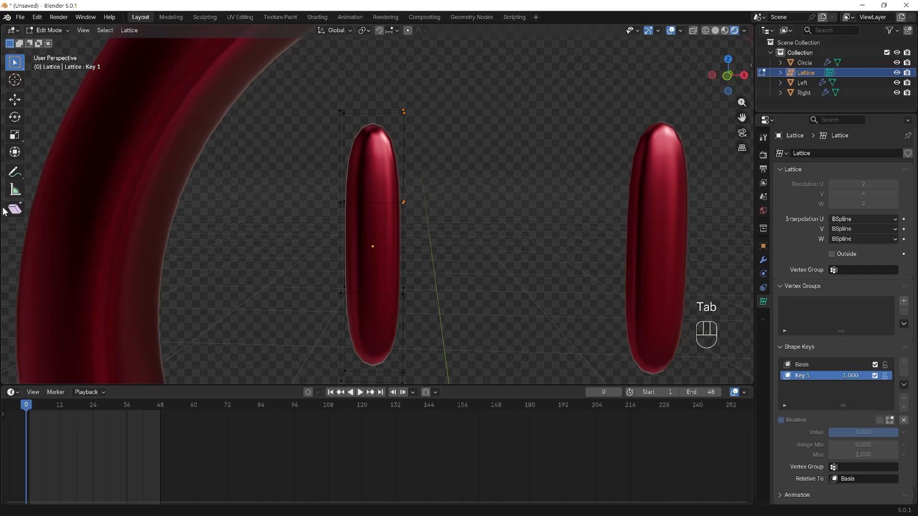
pyautogui.moveTo(329, 274); pyautogui.dragTo(433, 308)
pyautogui.moveTo(445, 305); pyautogui.dragTo(454, 291, button='middle')
pyautogui.press('g')
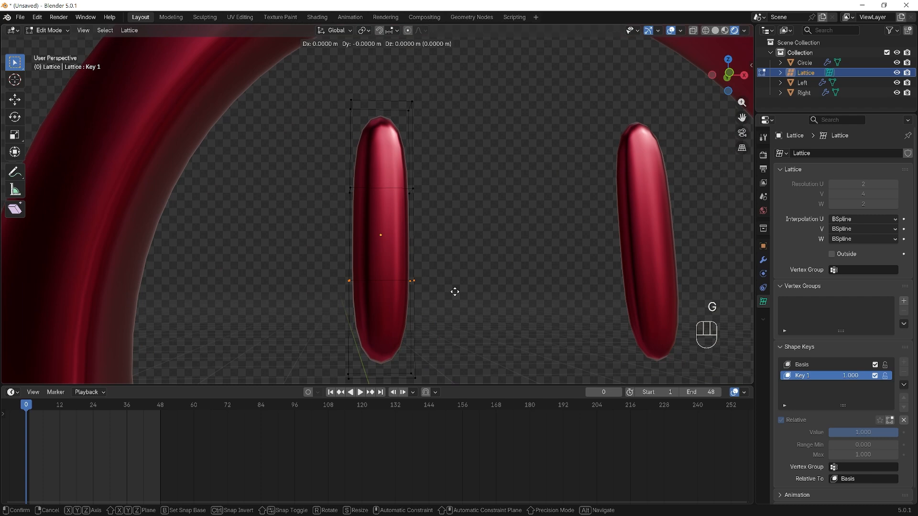
pyautogui.press('z')
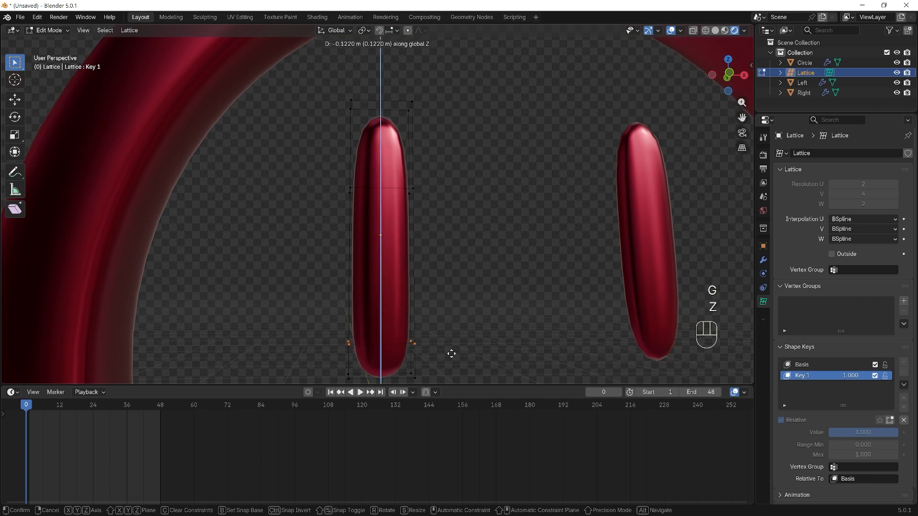
pyautogui.click(450, 372)
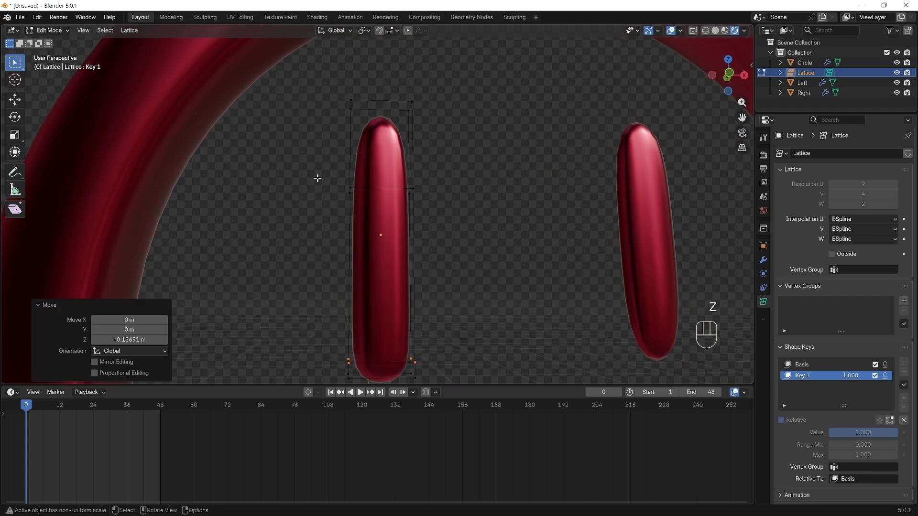
# - Move the lattice's upper-middle row of points down along Z to just above the lowered row
pyautogui.moveTo(313, 170); pyautogui.dragTo(457, 224)
pyautogui.press('g')
pyautogui.press('z')
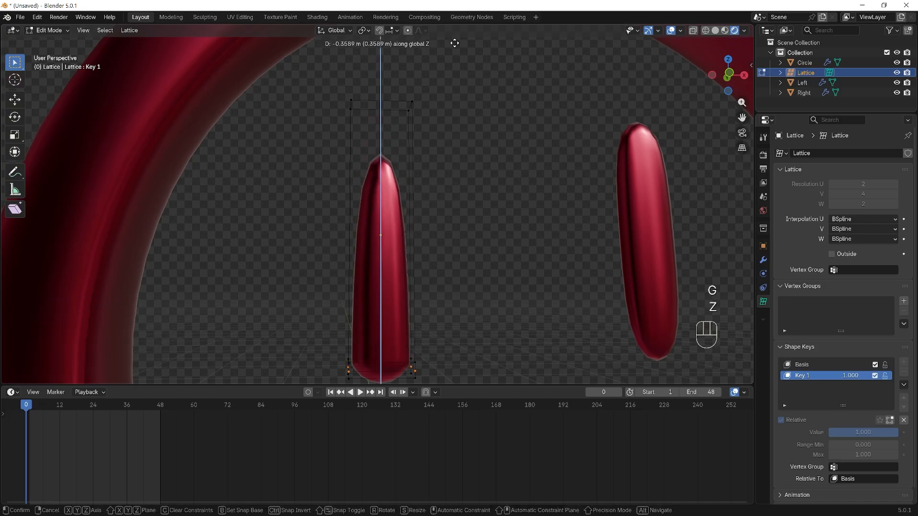
pyautogui.click(452, 380)
# - Move the lattice's top row of points down 0.492 m along Z to squash the Left strip, and return to Object Mode
pyautogui.moveTo(312, 68); pyautogui.dragTo(483, 158)
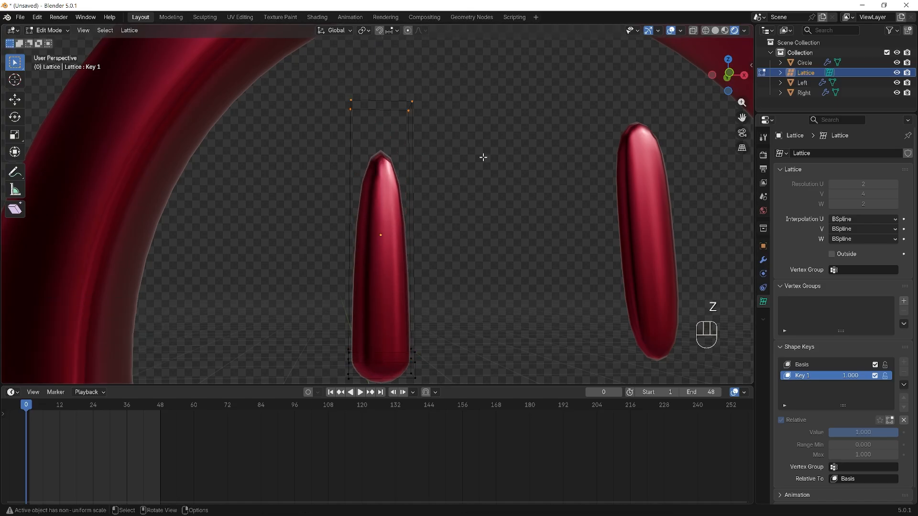
pyautogui.press('g')
pyautogui.press('z')
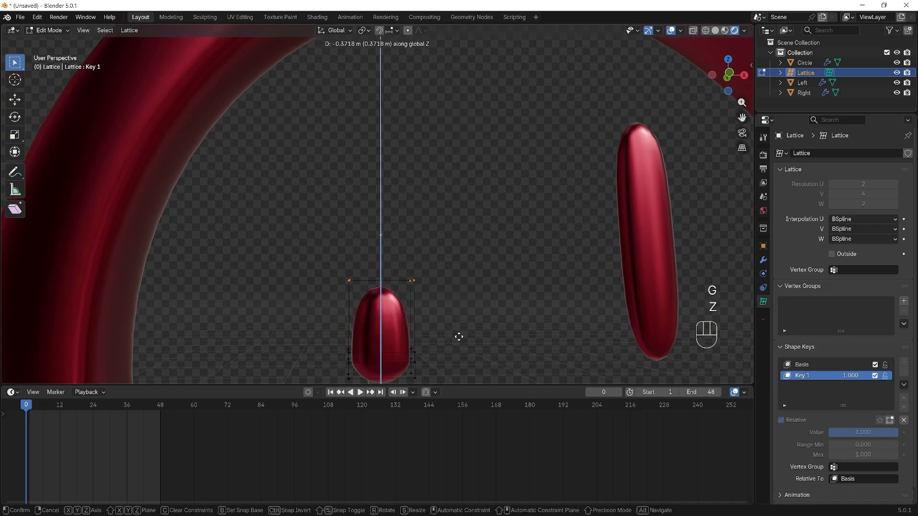
pyautogui.click(452, 383)
pyautogui.scroll(-6, 425, 197)
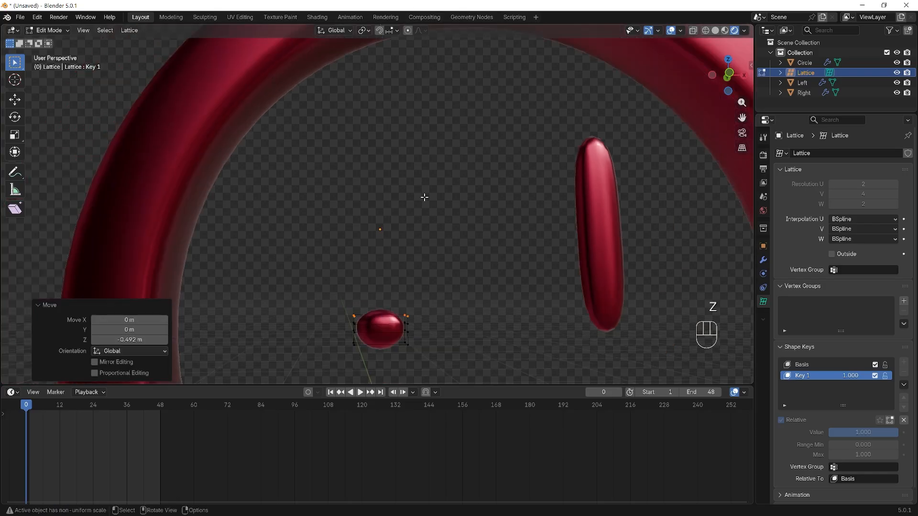
pyautogui.moveTo(435, 201)
pyautogui.mouseDown(button='middle')
pyautogui.moveTo(416, 220)
pyautogui.moveTo(437, 236)
pyautogui.moveTo(422, 214)
pyautogui.mouseUp(button='middle')
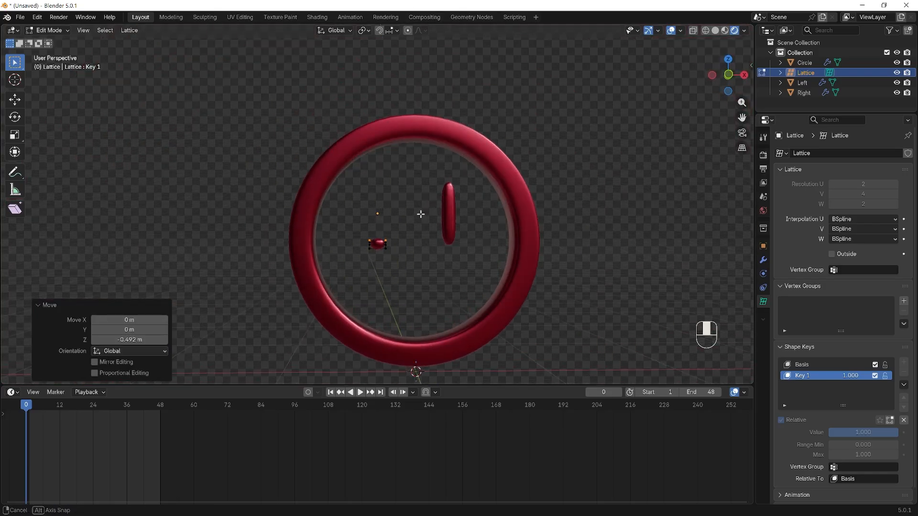
pyautogui.scroll(5, 412, 280)
pyautogui.keyDown('shift'); pyautogui.moveTo(446, 318); pyautogui.dragTo(449, 261, button='middle'); pyautogui.keyUp('shift')
pyautogui.scroll(2, 467, 273)
pyautogui.press('Tab')
pyautogui.scroll(-2, 468, 271)
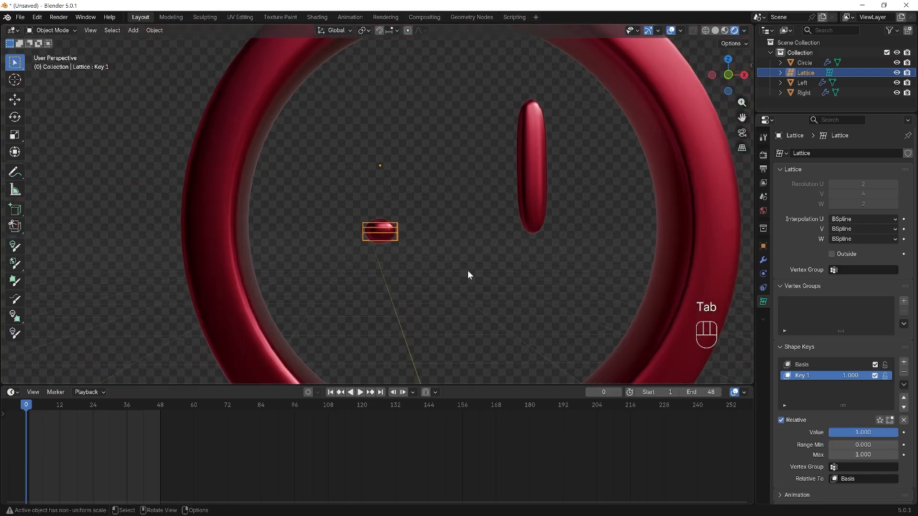
# - Set the Key 1 shape key value to 0 and keyframe it at frame 1
pyautogui.moveTo(892, 436); pyautogui.dragTo(835, 436)
pyautogui.scroll(-3, 449, 236)
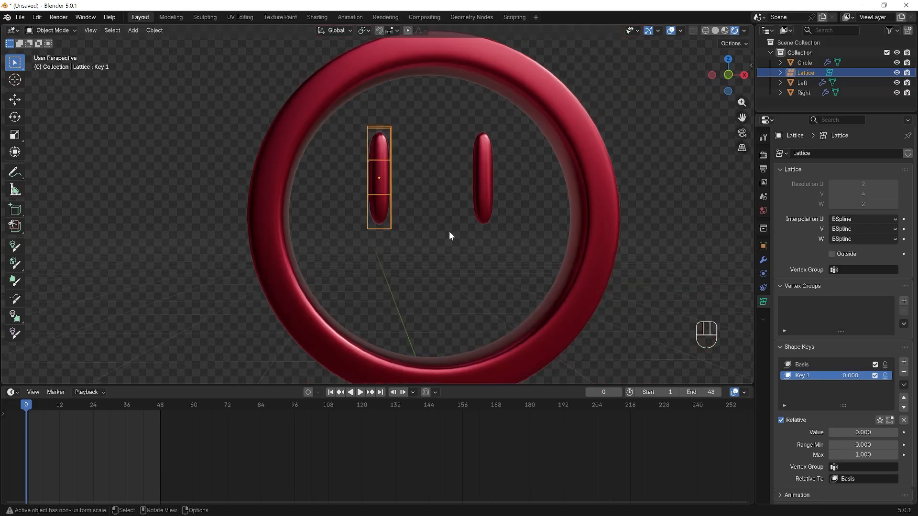
pyautogui.scroll(-1, 612, 354)
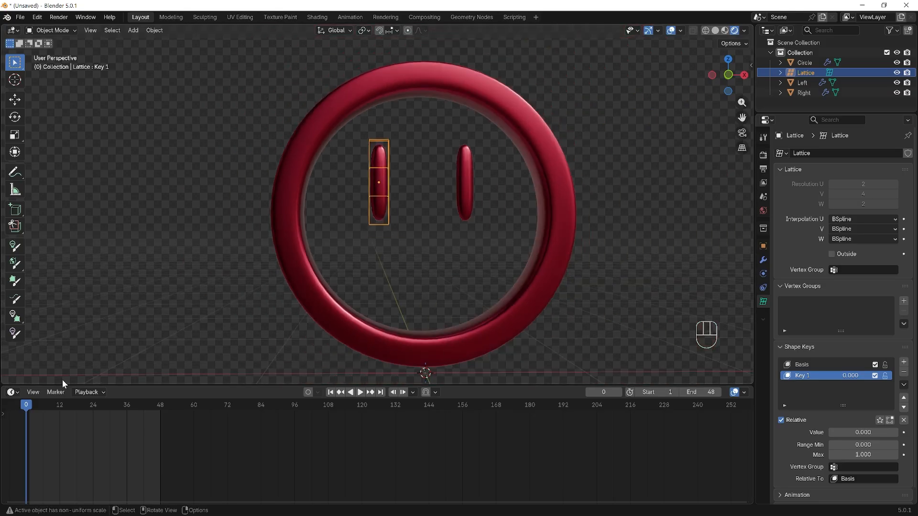
pyautogui.click(26, 404)
pyautogui.moveTo(27, 407); pyautogui.dragTo(29, 407)
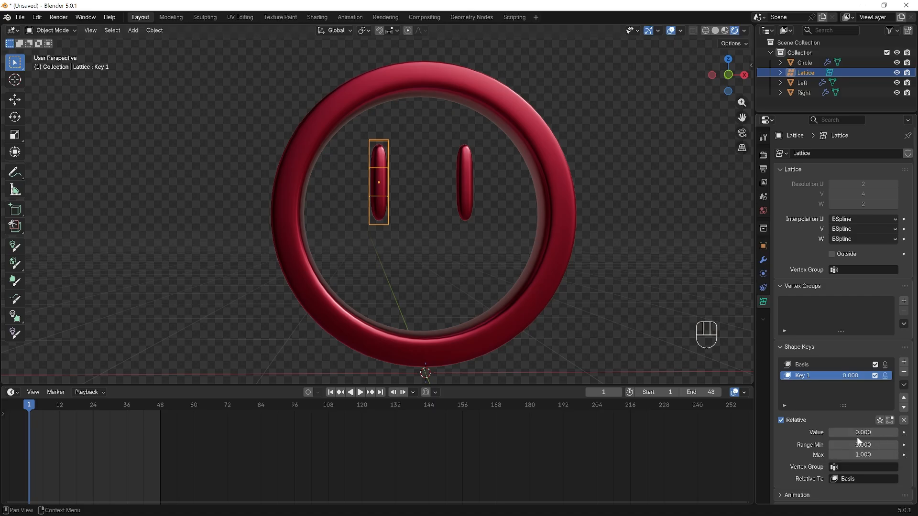
pyautogui.click(905, 436)
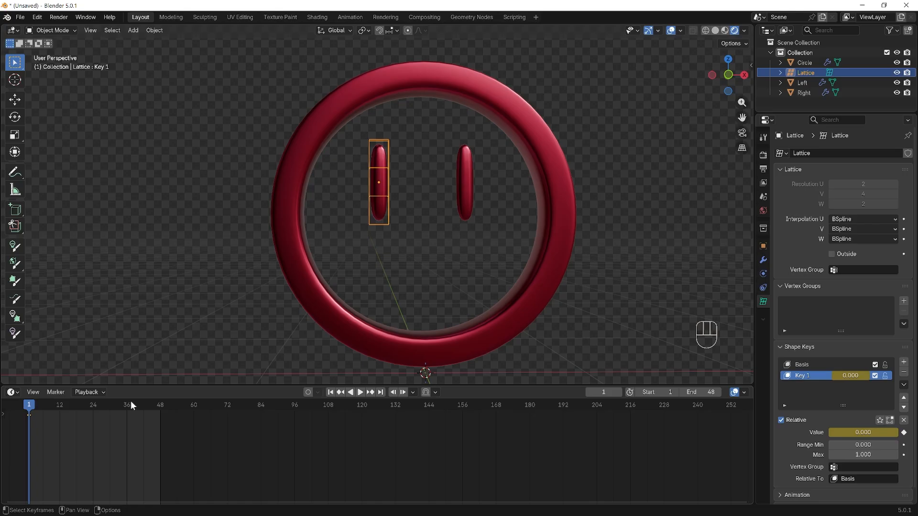
# - Keyframe the Key 1 shape key at frame 4 with a value of 1
pyautogui.moveTo(27, 403)
pyautogui.mouseDown()
pyautogui.moveTo(39, 404)
pyautogui.moveTo(30, 408)
pyautogui.mouseUp()
pyautogui.moveTo(31, 403); pyautogui.dragTo(39, 410)
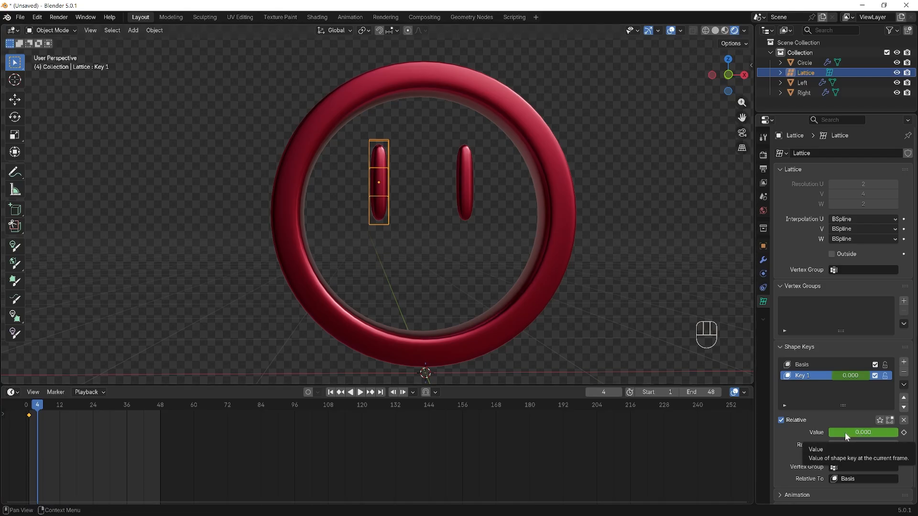
pyautogui.moveTo(863, 434); pyautogui.dragTo(890, 435)
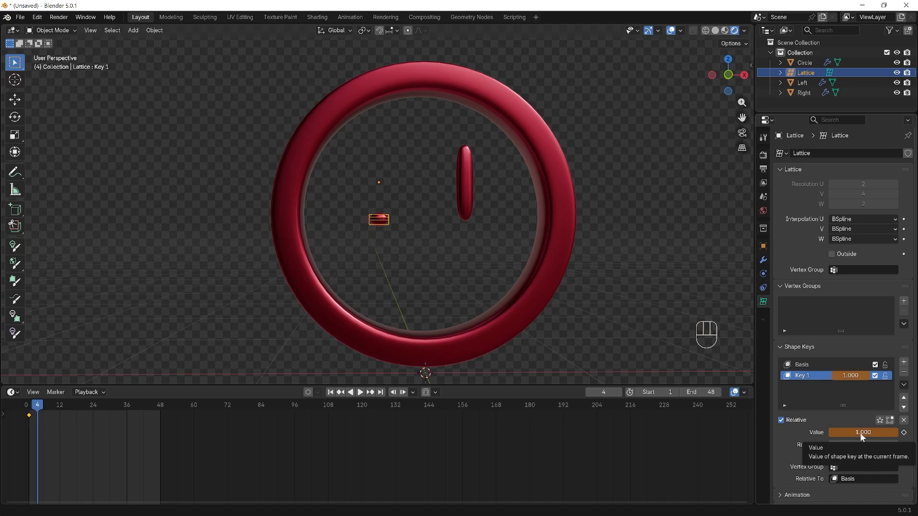
pyautogui.click(904, 433)
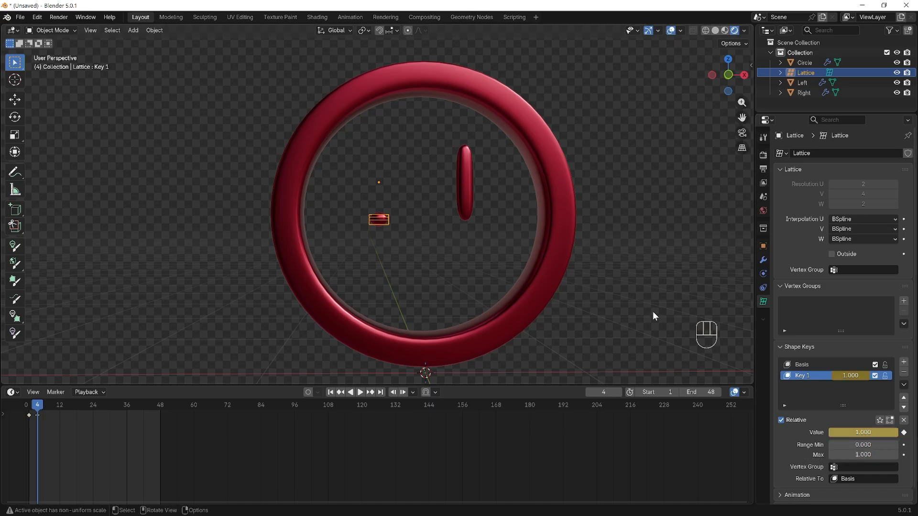
# - Keyframe the Key 1 shape key at frame 7 with a value of 0
pyautogui.moveTo(653, 312)
pyautogui.mouseDown(button='middle')
pyautogui.moveTo(632, 326)
pyautogui.moveTo(635, 313)
pyautogui.moveTo(642, 323)
pyautogui.mouseUp(button='middle')
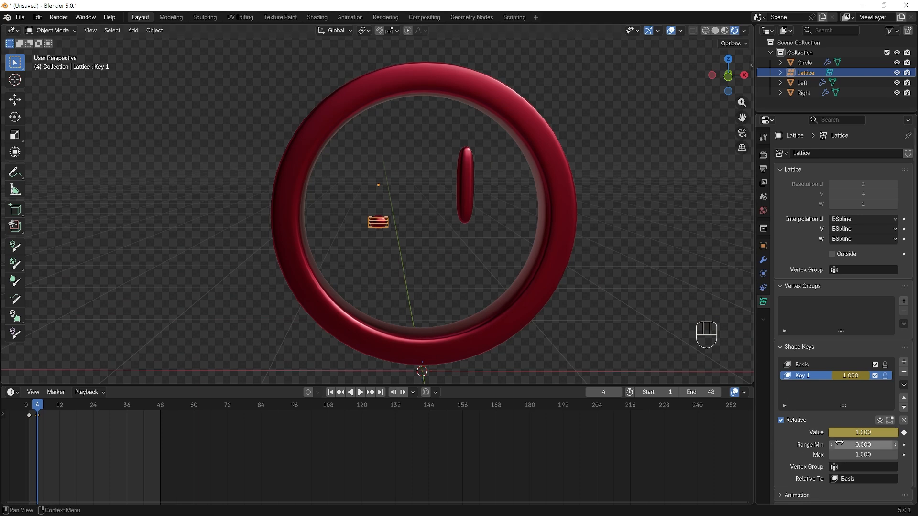
pyautogui.moveTo(37, 406); pyautogui.dragTo(46, 410)
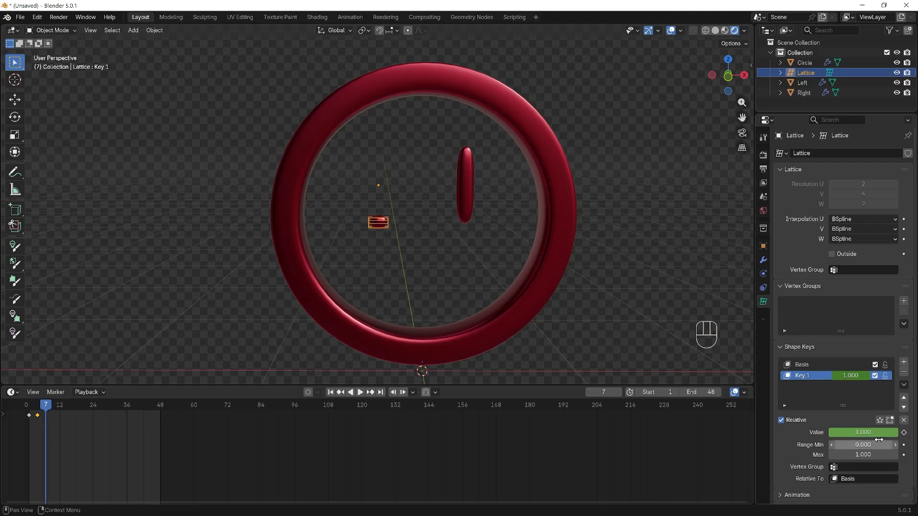
pyautogui.moveTo(882, 432); pyautogui.dragTo(823, 439)
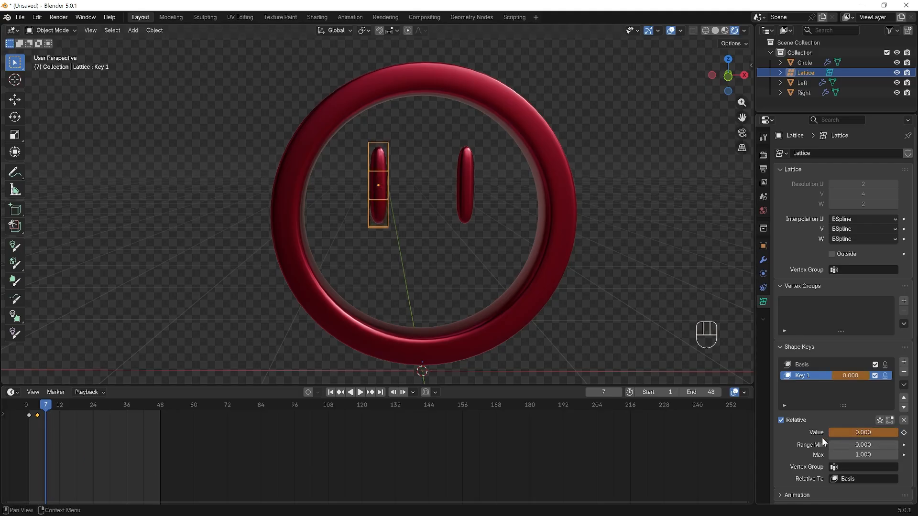
pyautogui.click(904, 434)
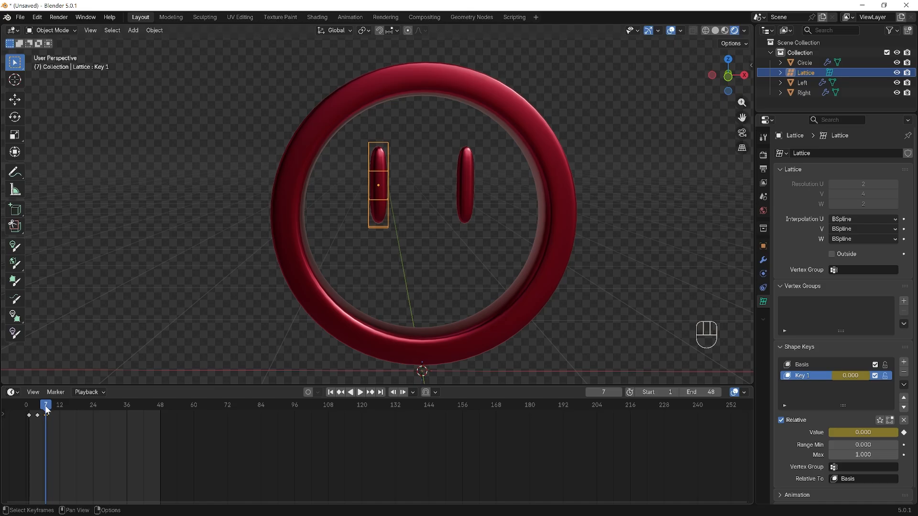
# - Play the animation from frame 1, pausing and resuming repeatedly, to check the Left strip's squash motion
pyautogui.moveTo(48, 410); pyautogui.dragTo(29, 411)
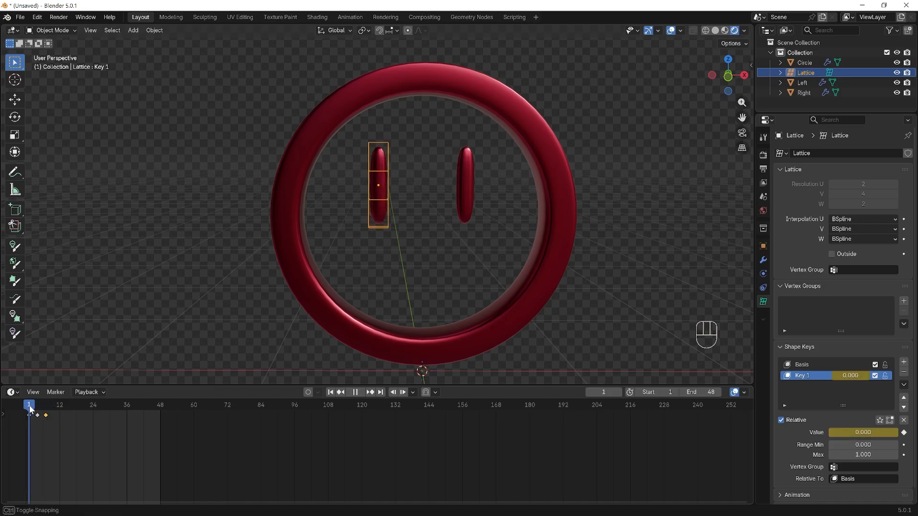
pyautogui.press('space')
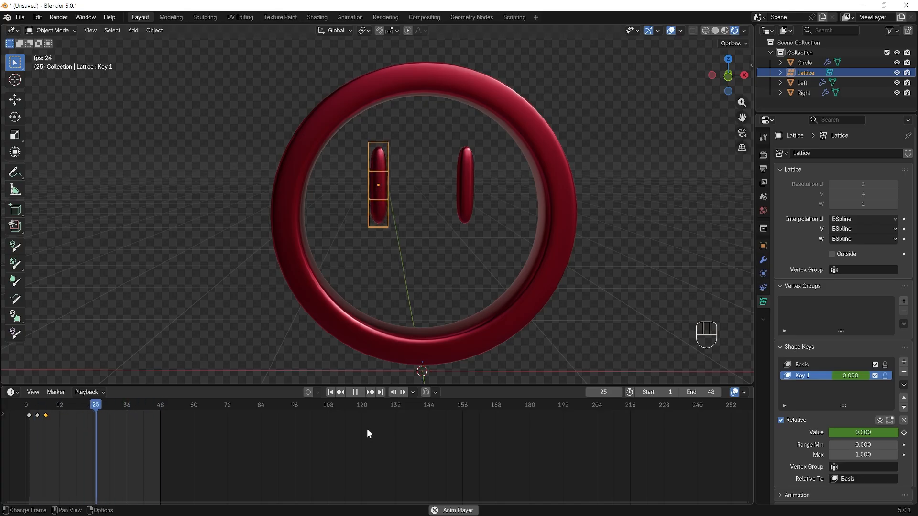
pyautogui.press('space')
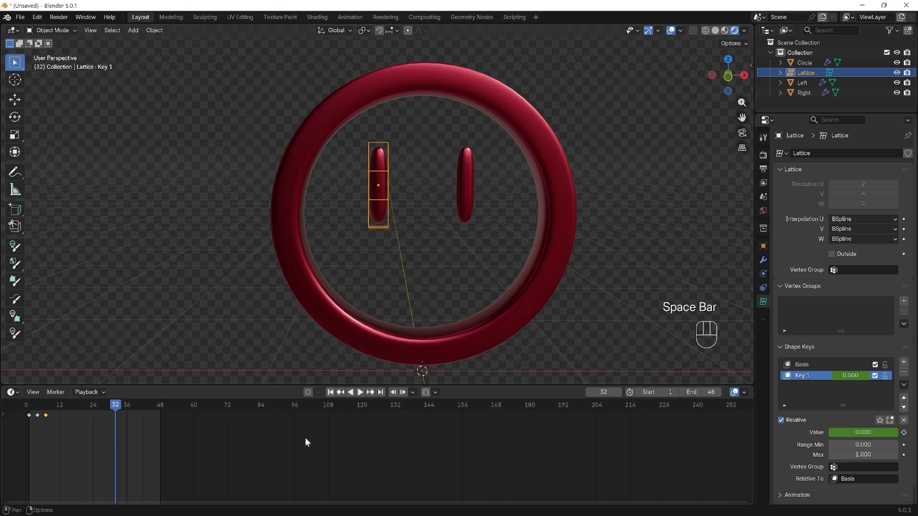
pyautogui.press('space')
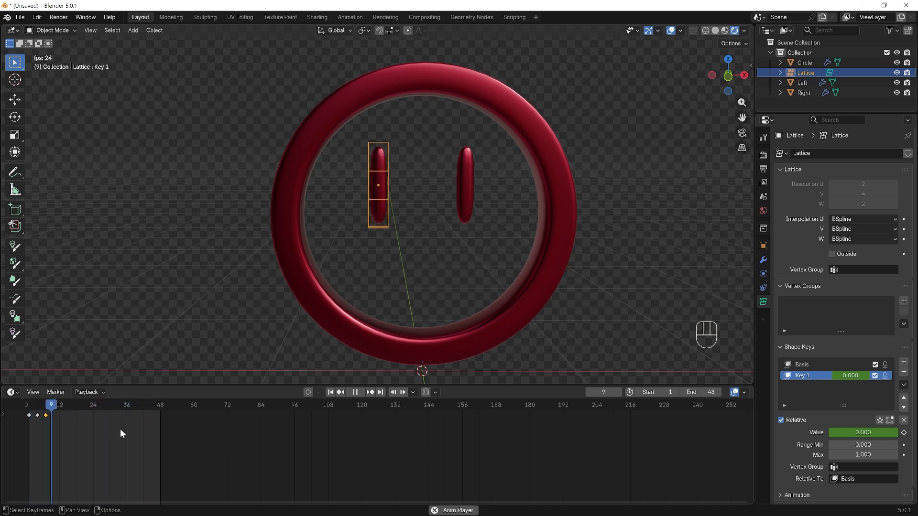
pyautogui.press('space')
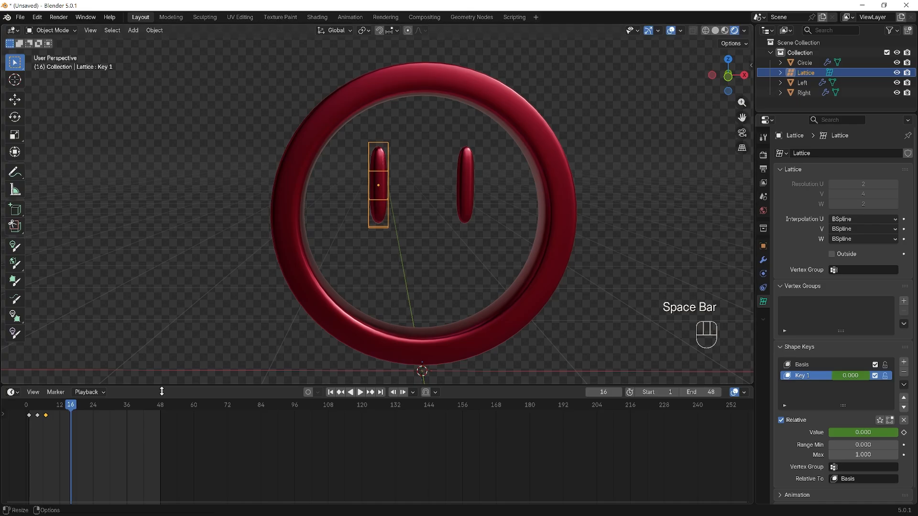
pyautogui.press('space')
pyautogui.press('space')
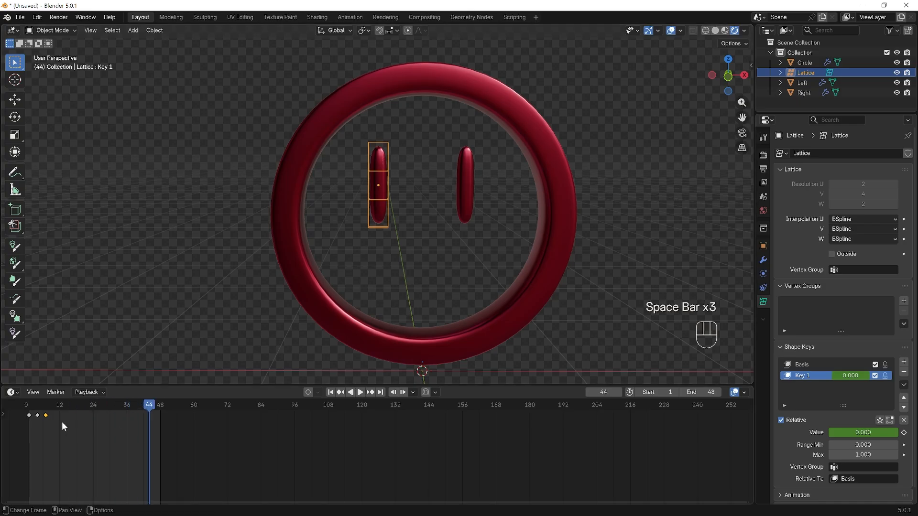
pyautogui.press('space')
pyautogui.press('space')
pyautogui.press('space')
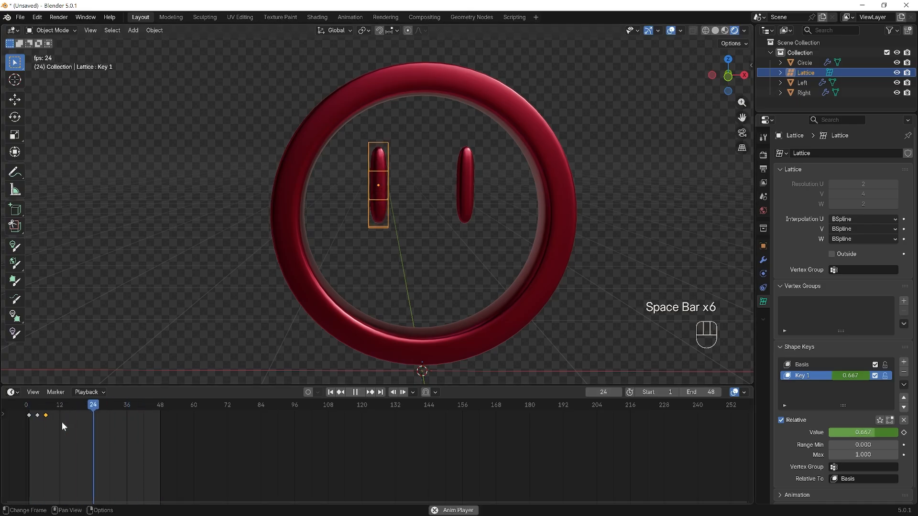
pyautogui.press('space')
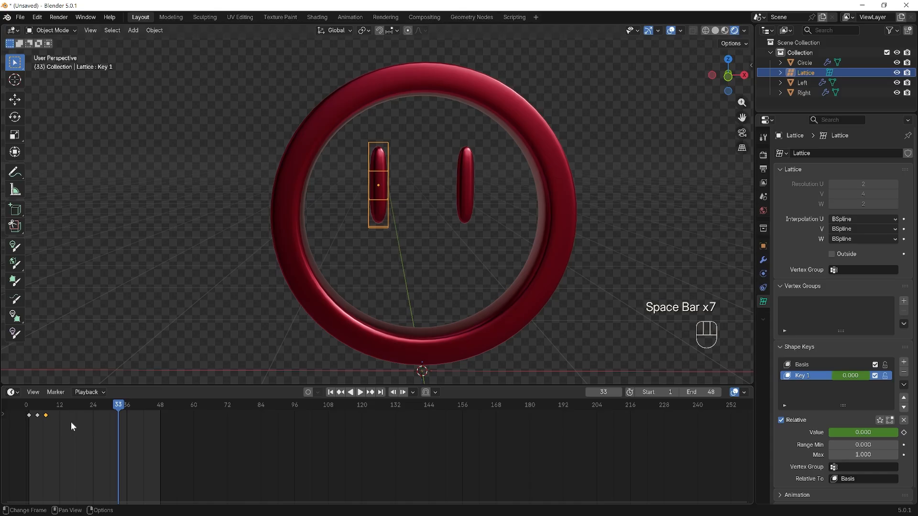
# - Set the interpolation mode of the three shape key keyframes to Linear
pyautogui.moveTo(65, 421); pyautogui.dragTo(18, 406)
pyautogui.rightClick(40, 416)
pyautogui.moveTo(40, 417)
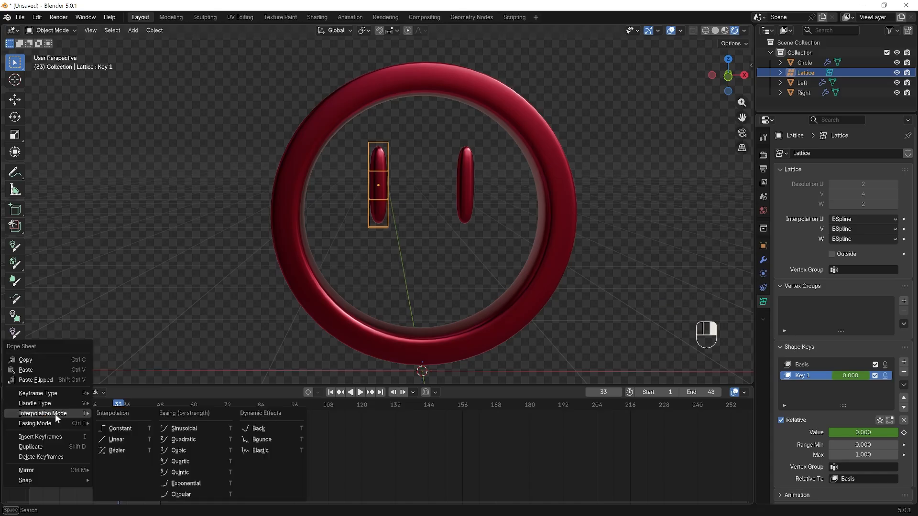
pyautogui.click(122, 438)
# - Replay the animation with the linear keyframes, stop it and hide the lattice in the viewport
pyautogui.press('space')
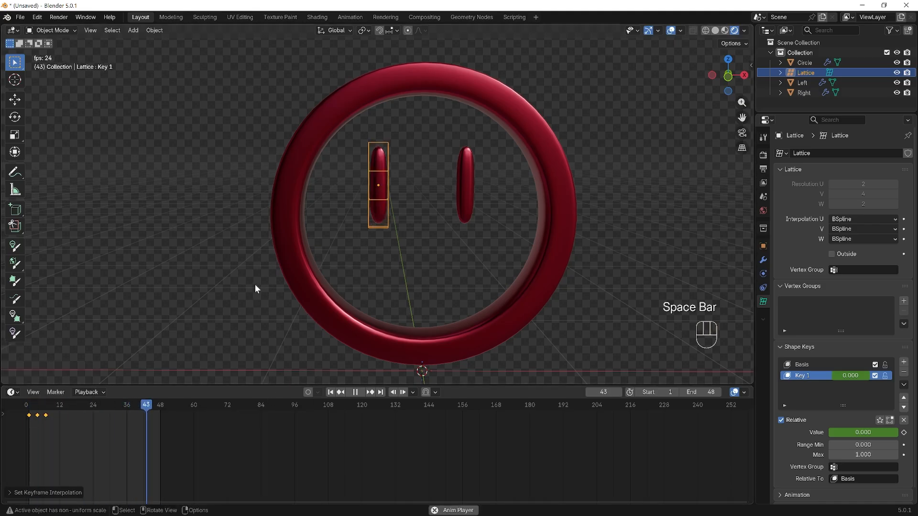
pyautogui.press('space')
pyautogui.press('space')
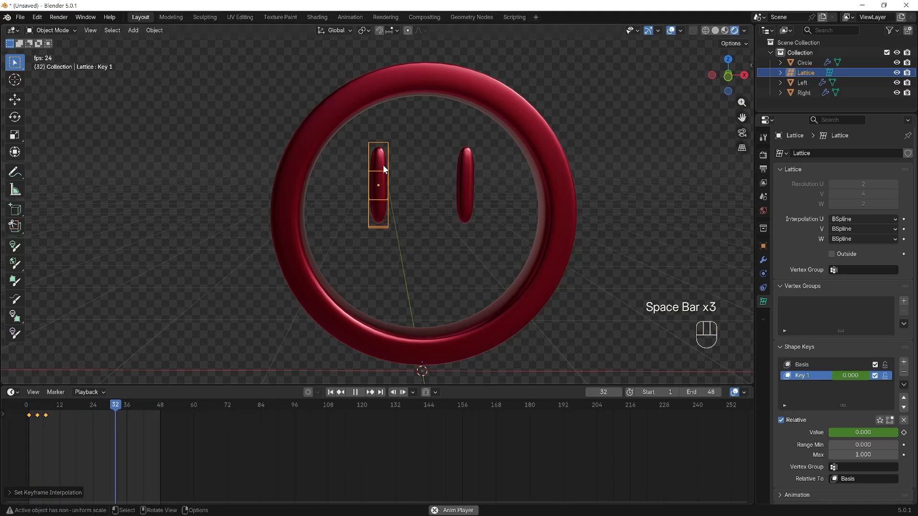
pyautogui.press('space')
pyautogui.press('h')
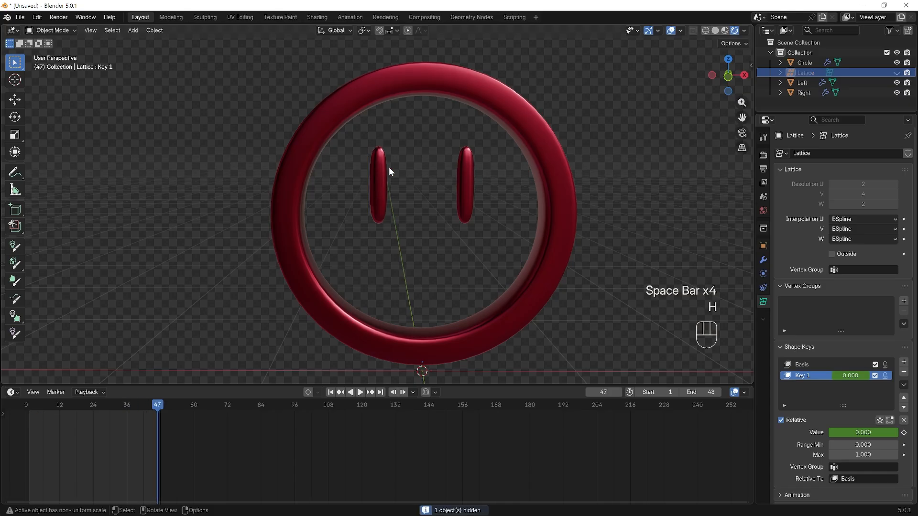
# - Play the animation with the lattice hidden to check the motion of the Left strip, and pause it
pyautogui.press('space')
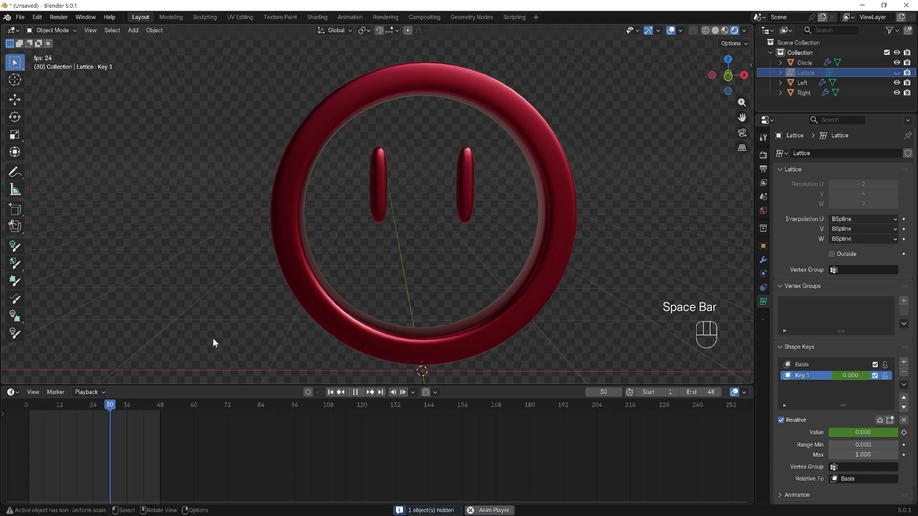
pyautogui.press('space')
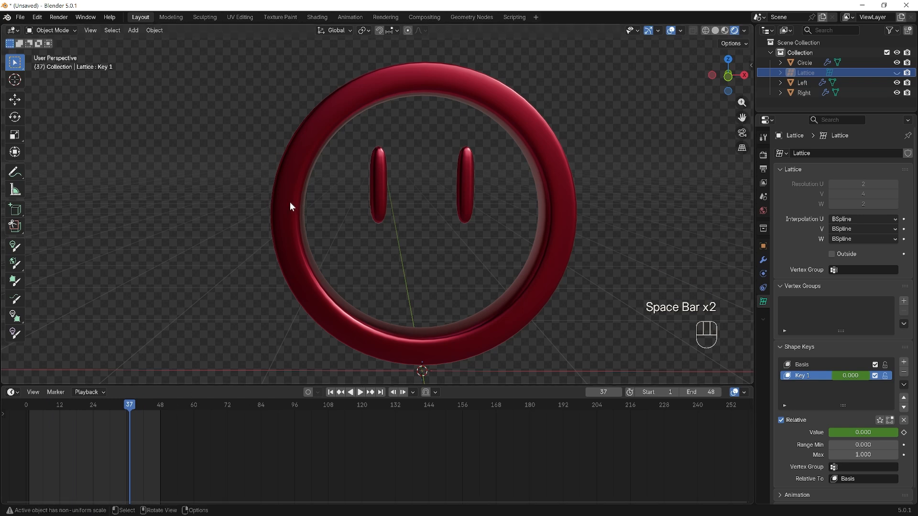
pyautogui.scroll(-1, 291, 231)
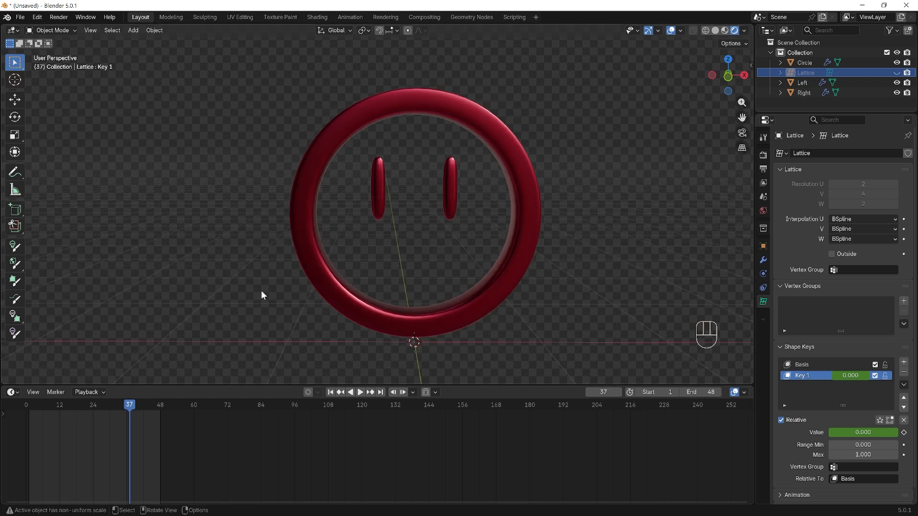
pyautogui.scroll(1, 147, 441)
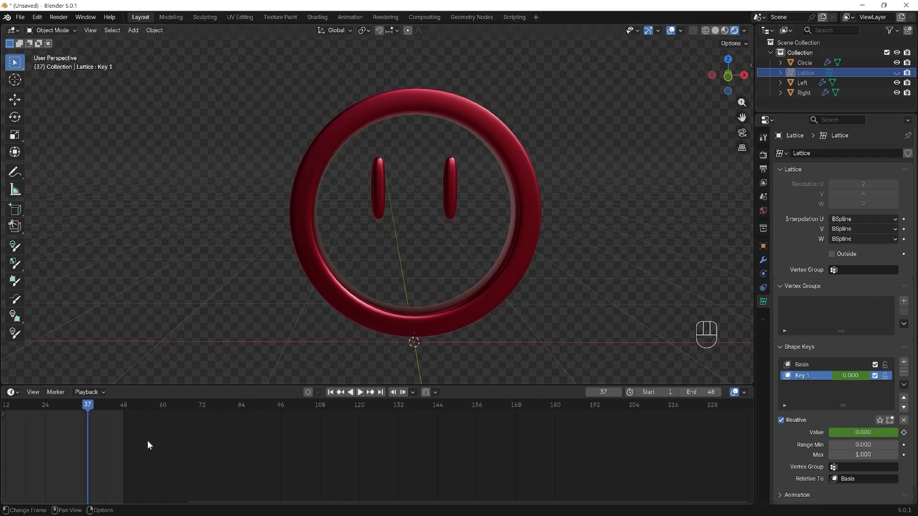
# - Bring the start of the timeline into view and return the playhead to frame 0
pyautogui.moveTo(102, 400); pyautogui.dragTo(39, 409)
pyautogui.moveTo(82, 421); pyautogui.dragTo(268, 424, button='middle')
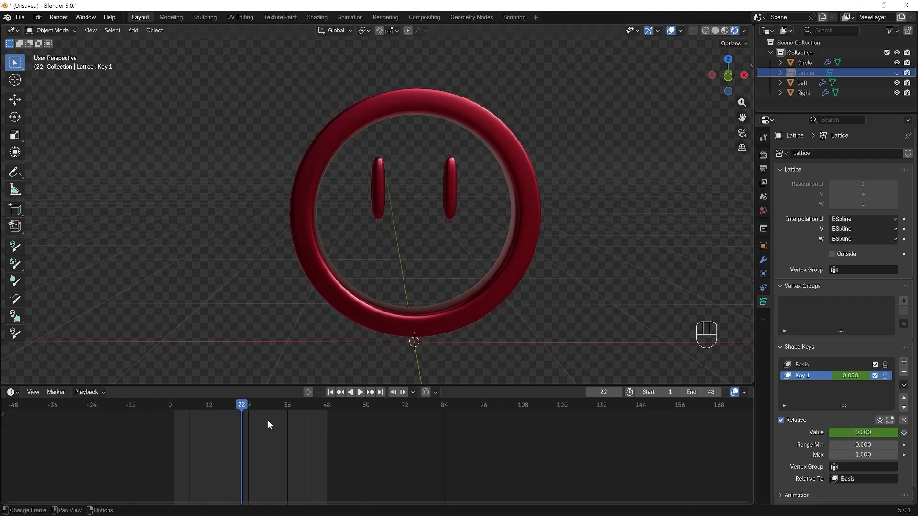
pyautogui.moveTo(245, 406); pyautogui.dragTo(170, 407)
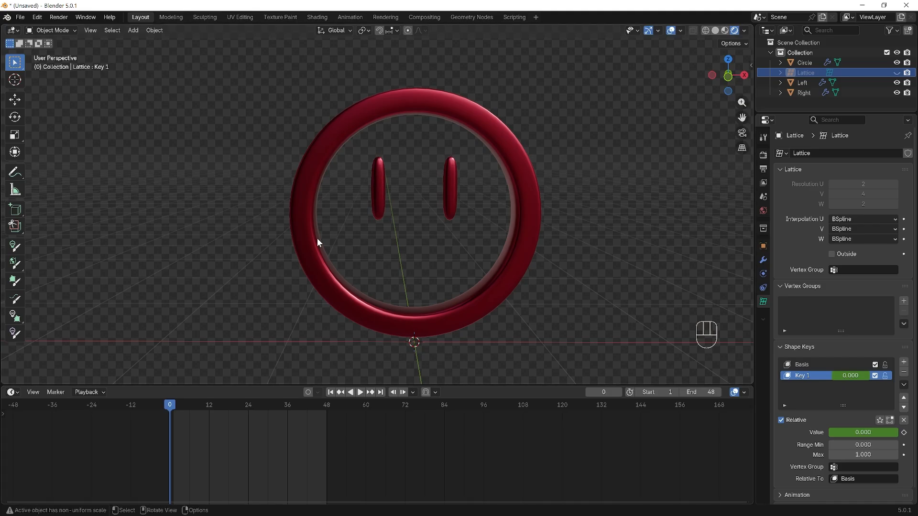
# - Select the ring and add a lattice that deforms it, fitted to its bounds
pyautogui.click(315, 257)
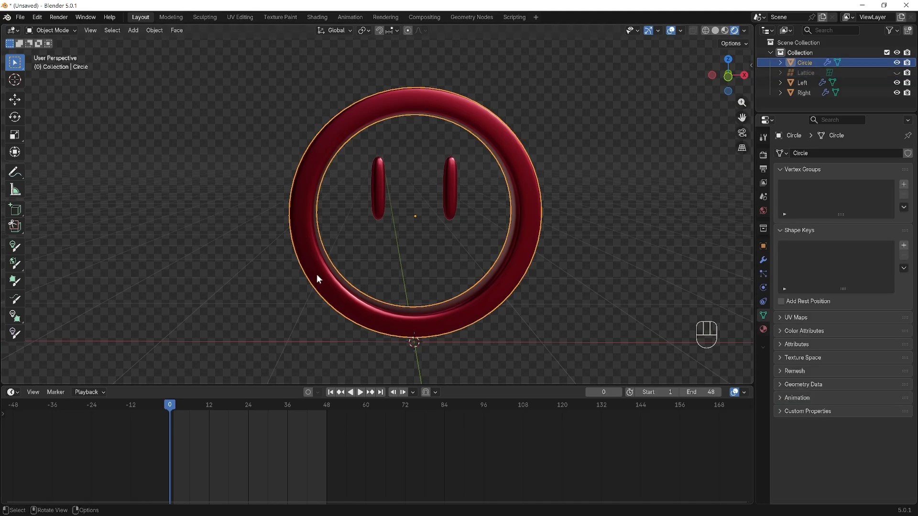
pyautogui.hotkey('shift', 'a')
pyautogui.moveTo(317, 275)
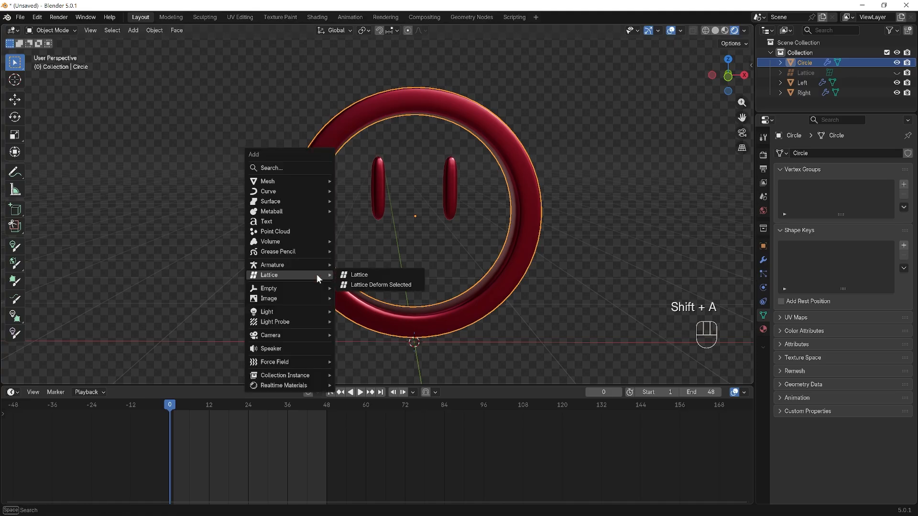
pyautogui.click(383, 286)
pyautogui.moveTo(491, 269); pyautogui.dragTo(538, 251, button='middle')
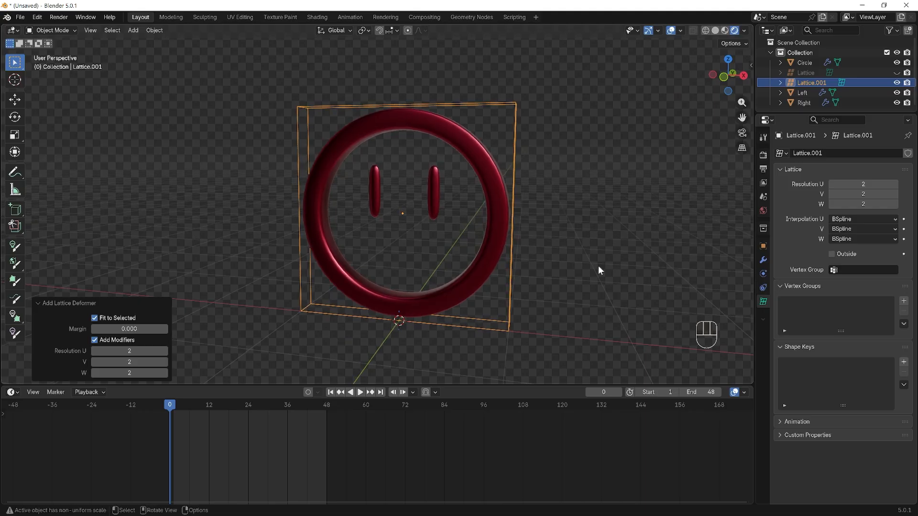
pyautogui.moveTo(599, 265); pyautogui.dragTo(592, 270, button='middle')
pyautogui.scroll(1, 598, 277)
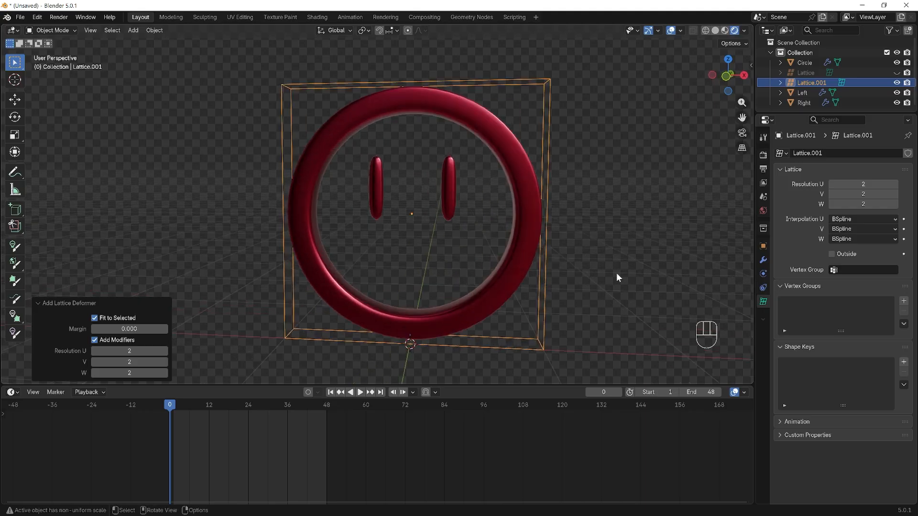
# - Set the ring lattice's resolution to 5 in U, 5 in V and 3 in W
pyautogui.click(880, 185)
pyautogui.press('Return')
pyautogui.click(895, 205)
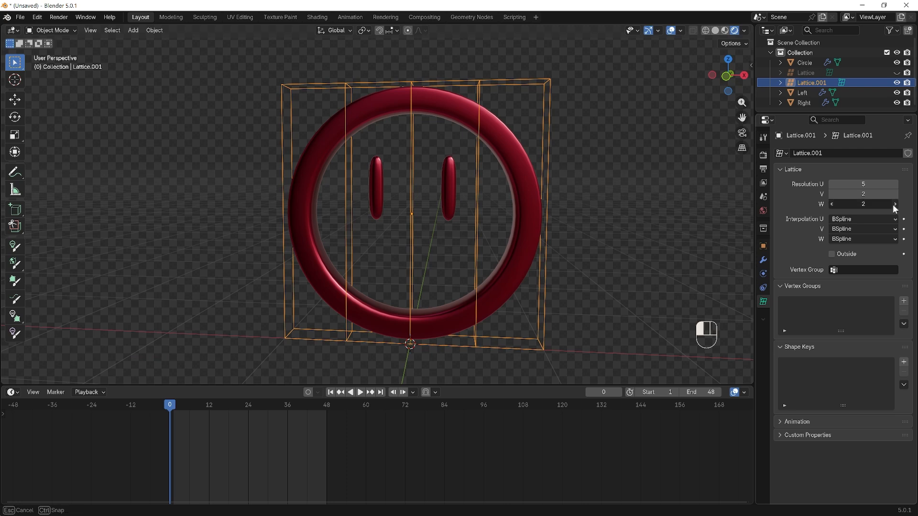
pyautogui.moveTo(617, 244); pyautogui.dragTo(580, 251, button='middle')
pyautogui.moveTo(872, 194); pyautogui.dragTo(879, 194)
pyautogui.click(873, 194)
pyautogui.write('5')
pyautogui.press('Return')
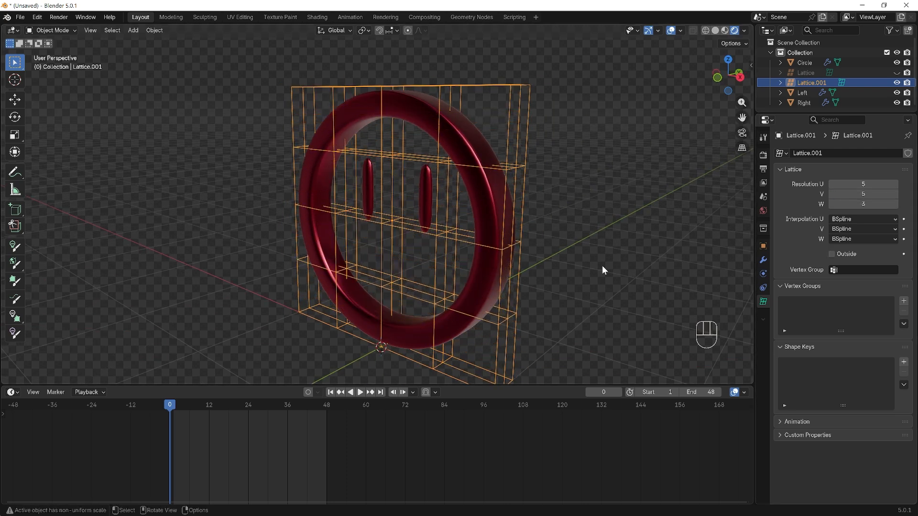
pyautogui.moveTo(601, 265); pyautogui.dragTo(629, 266, button='middle')
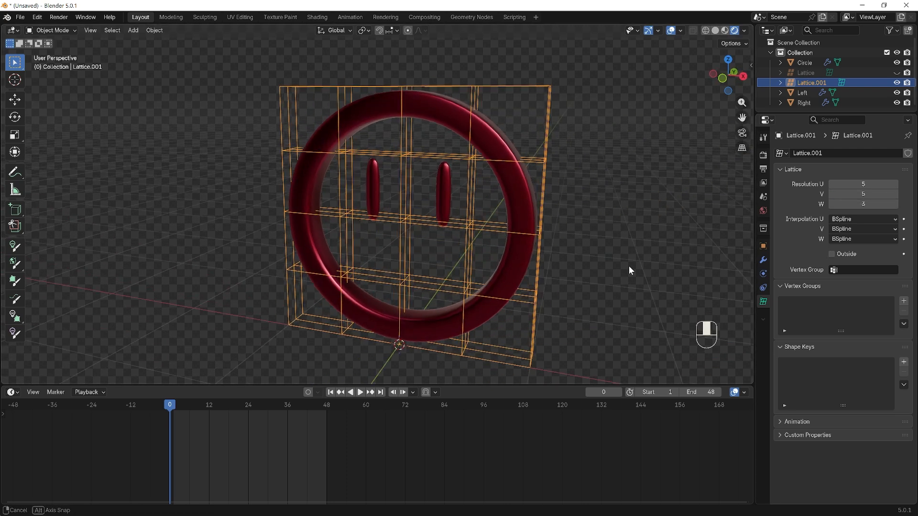
# - Add Basis and Key 1 shape keys to the ring lattice, and enter Edit Mode with proportional editing enabled
pyautogui.click(904, 363)
pyautogui.moveTo(642, 269); pyautogui.dragTo(679, 272, button='middle')
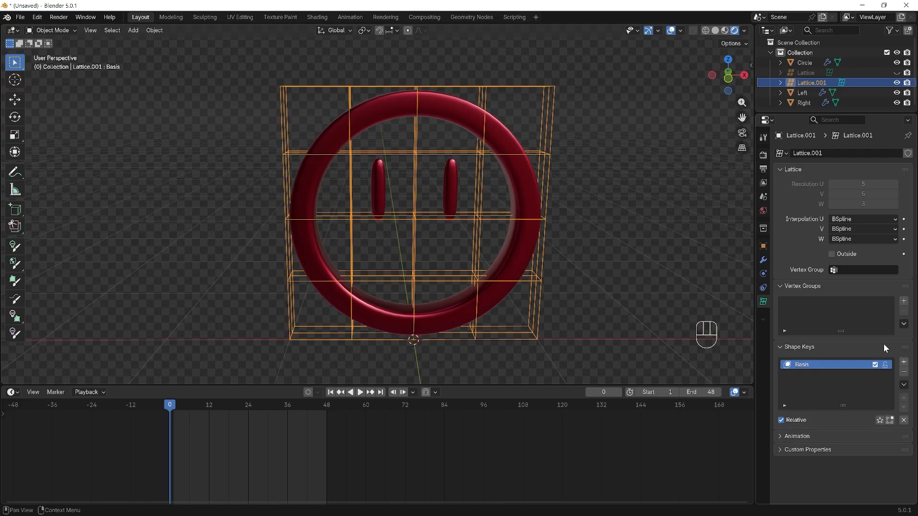
pyautogui.click(904, 362)
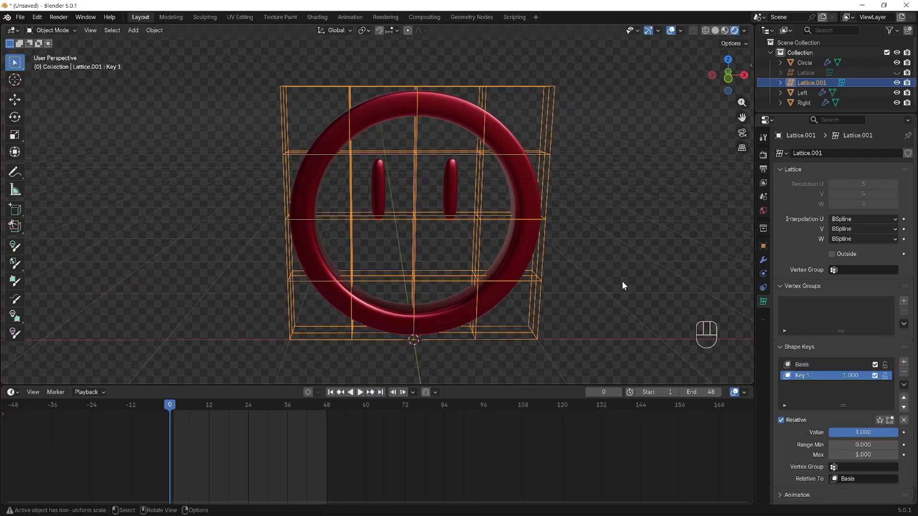
pyautogui.moveTo(622, 286); pyautogui.dragTo(569, 256, button='middle')
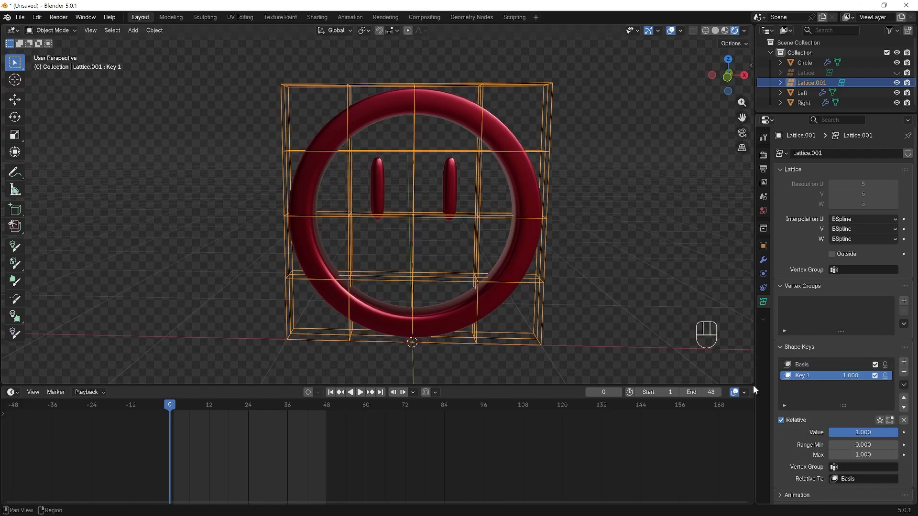
pyautogui.press('Tab')
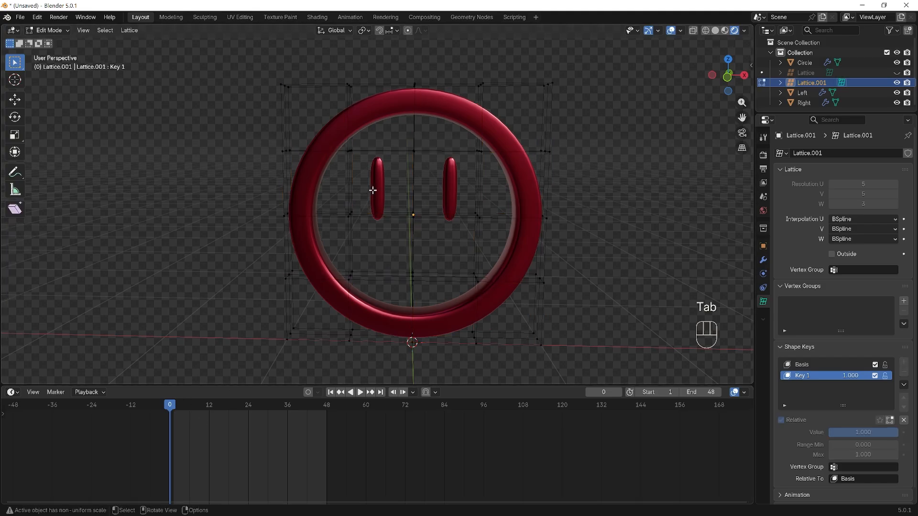
pyautogui.press('o')
# - Try to move the lattice's upper corner points beside the Right strip with a larger proportional influence, and undo the move
pyautogui.moveTo(529, 74); pyautogui.dragTo(586, 105)
pyautogui.press('g')
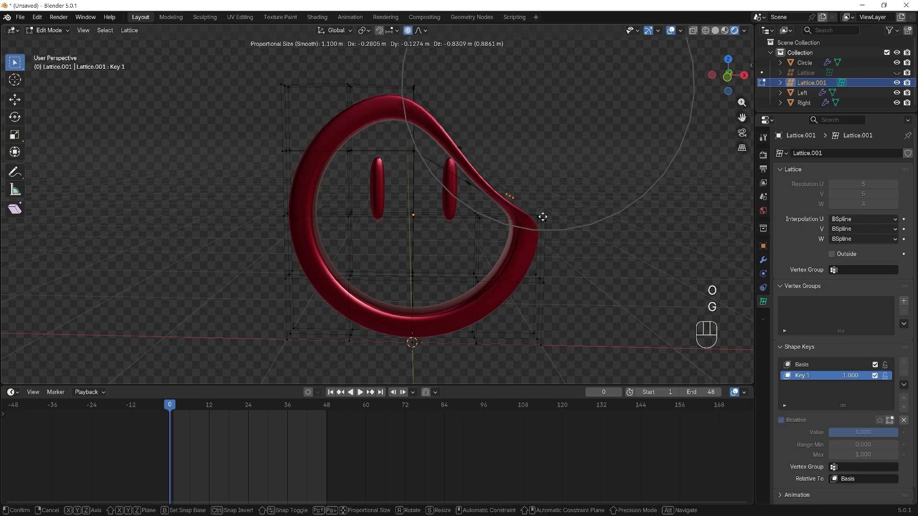
pyautogui.scroll(-3, 598, 205)
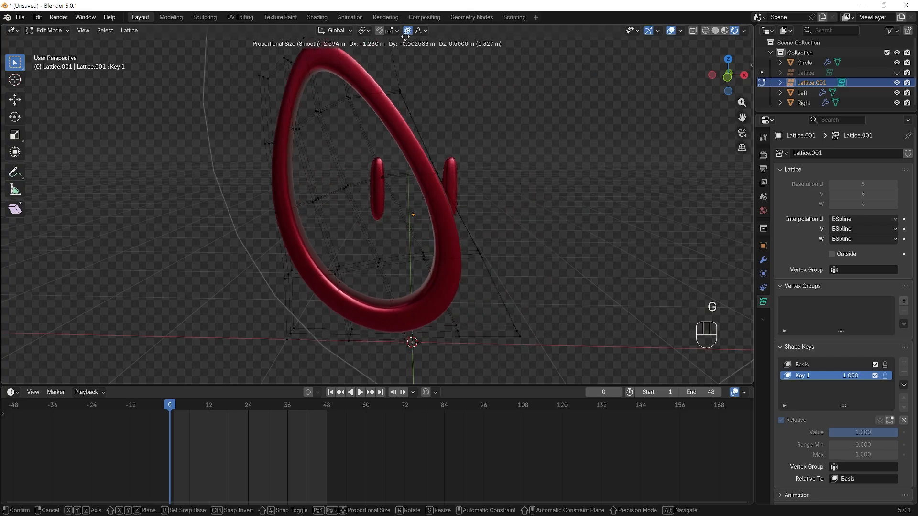
pyautogui.hotkey('ctrl', 'z')
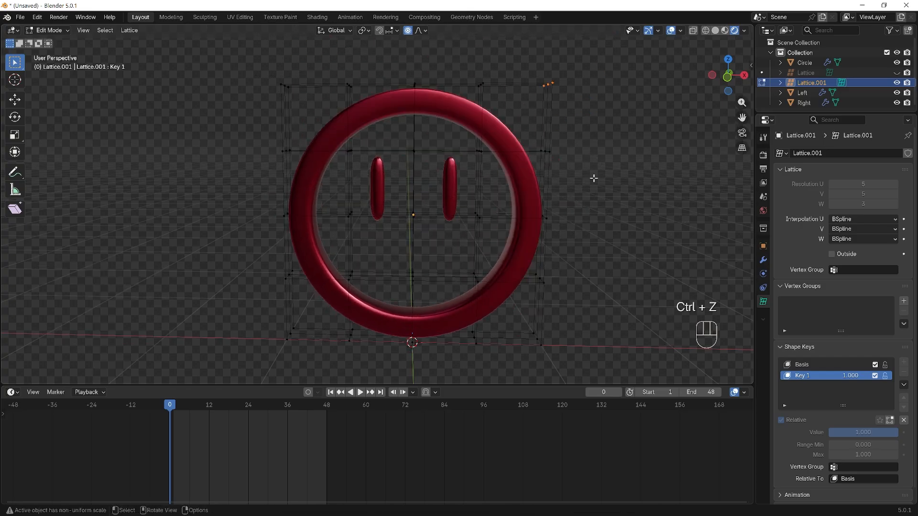
# - Scale the selected lattice corner points by about 1.034 with proportional editing, then try rotating them and undo the rotation
pyautogui.press('s')
pyautogui.click(634, 188)
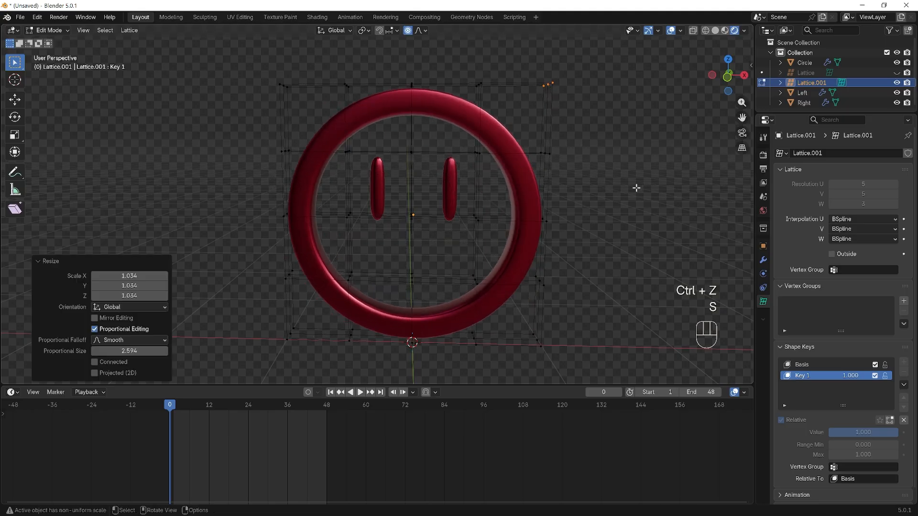
pyautogui.press('r')
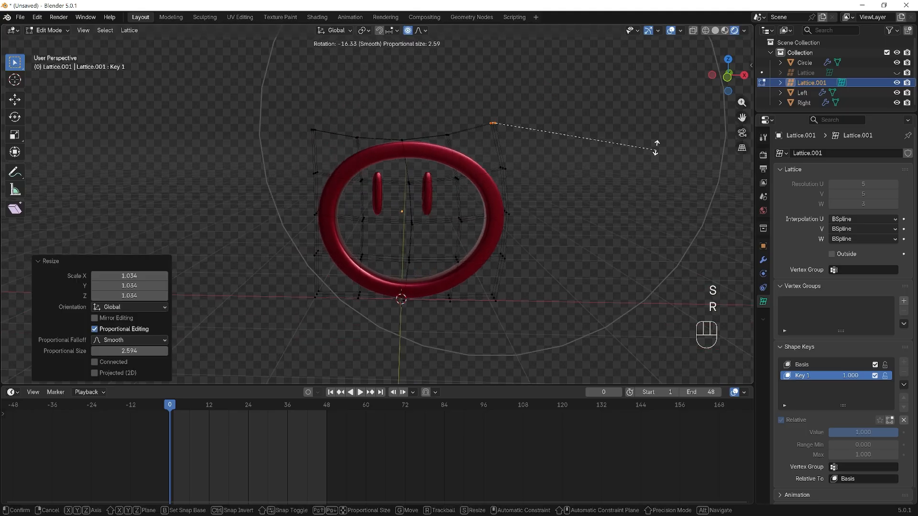
pyautogui.click(628, 163)
pyautogui.hotkey('ctrl', 'z')
pyautogui.scroll(-1, 587, 228)
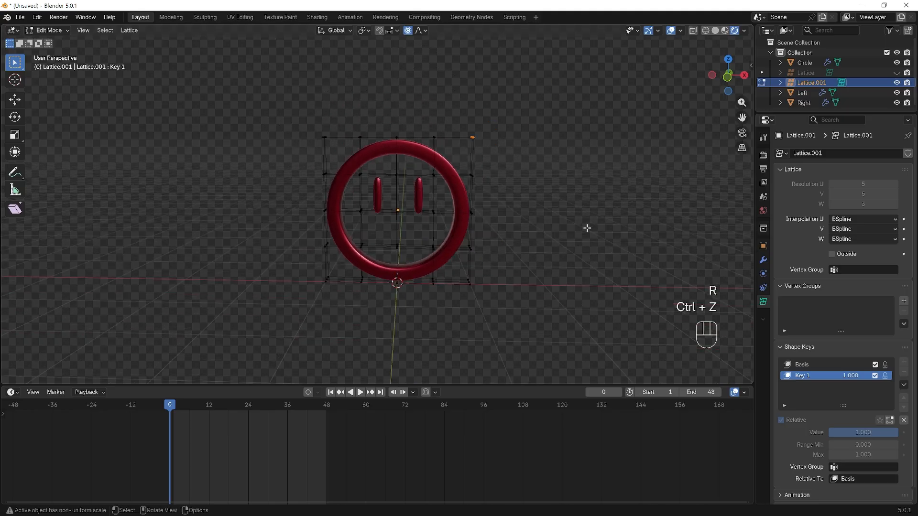
pyautogui.scroll(3, 586, 228)
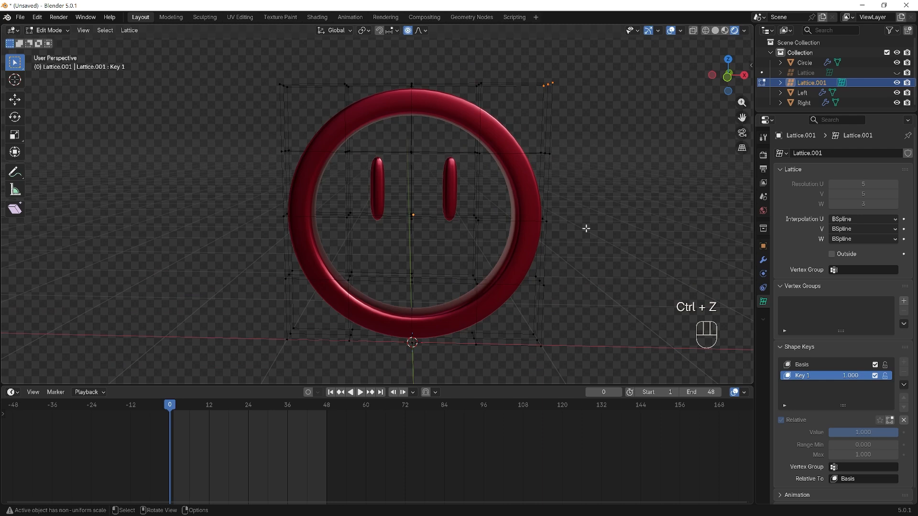
# - Widen the ring in Key 1 by scaling the lattice's middle row of points to about 1.55 with proportional size 1
pyautogui.moveTo(245, 198); pyautogui.dragTo(618, 245)
pyautogui.moveTo(602, 255)
pyautogui.mouseDown(button='middle')
pyautogui.moveTo(596, 244)
pyautogui.moveTo(601, 254)
pyautogui.mouseUp(button='middle')
pyautogui.scroll(-1, 603, 277)
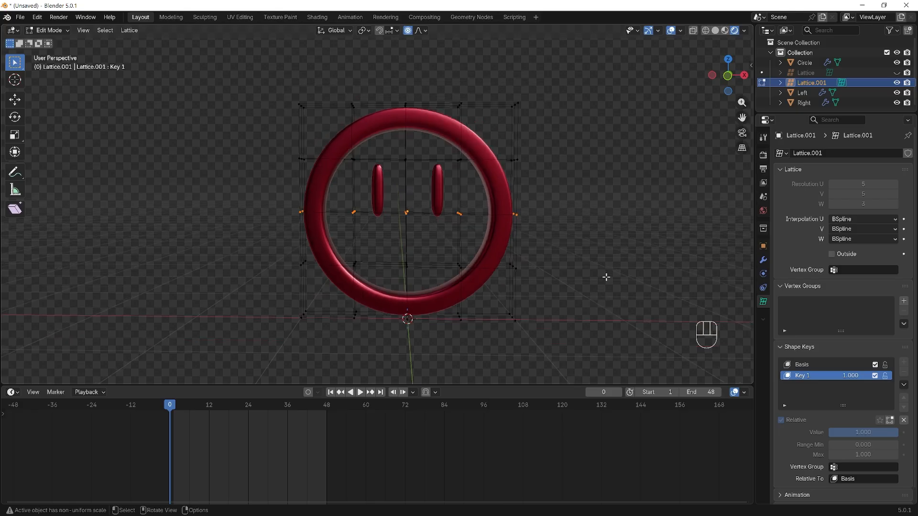
pyautogui.press('s')
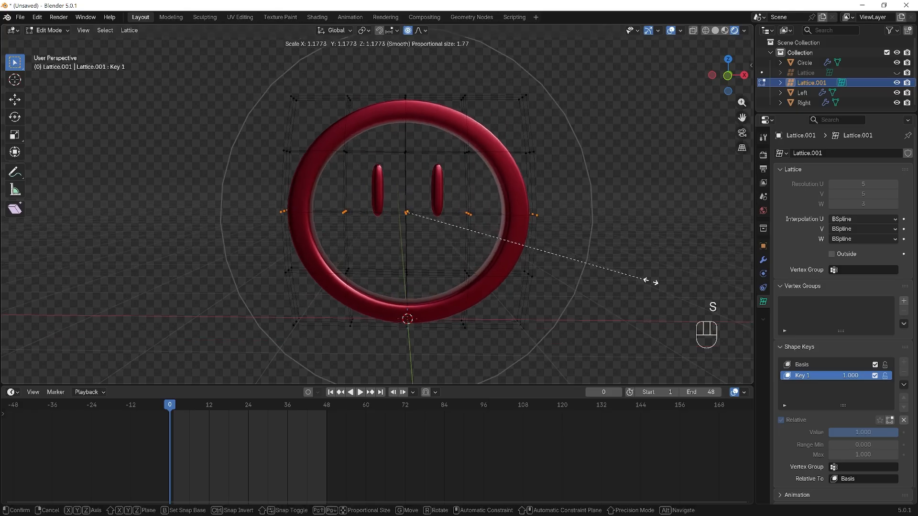
pyautogui.scroll(6, 696, 289)
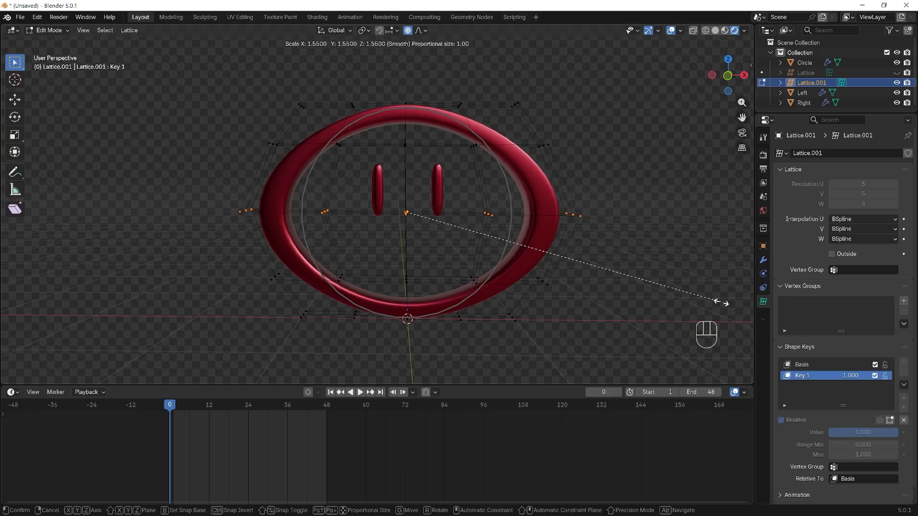
pyautogui.click(721, 302)
pyautogui.moveTo(588, 282)
pyautogui.mouseDown(button='middle')
pyautogui.moveTo(623, 278)
pyautogui.moveTo(596, 290)
pyautogui.mouseUp(button='middle')
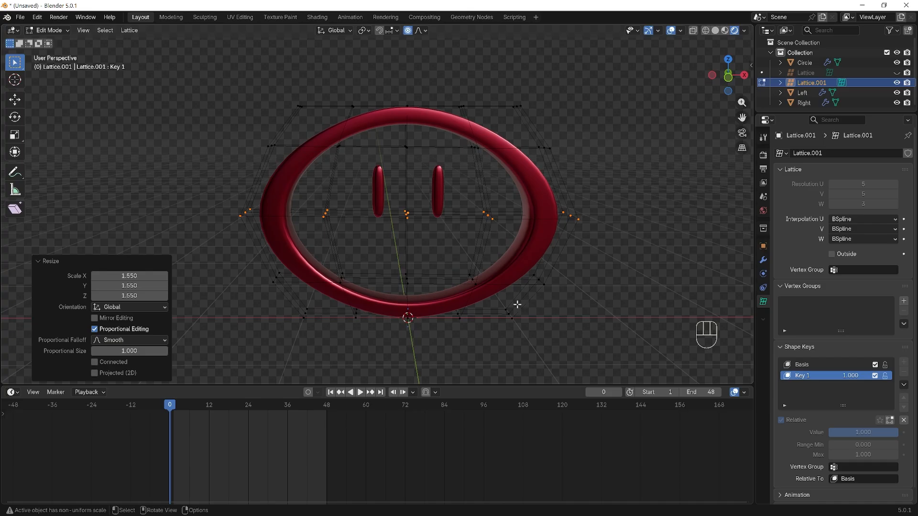
# - Return to Object Mode, set the Key 1 value to 0 and add the Key 2 shape key
pyautogui.press('Tab')
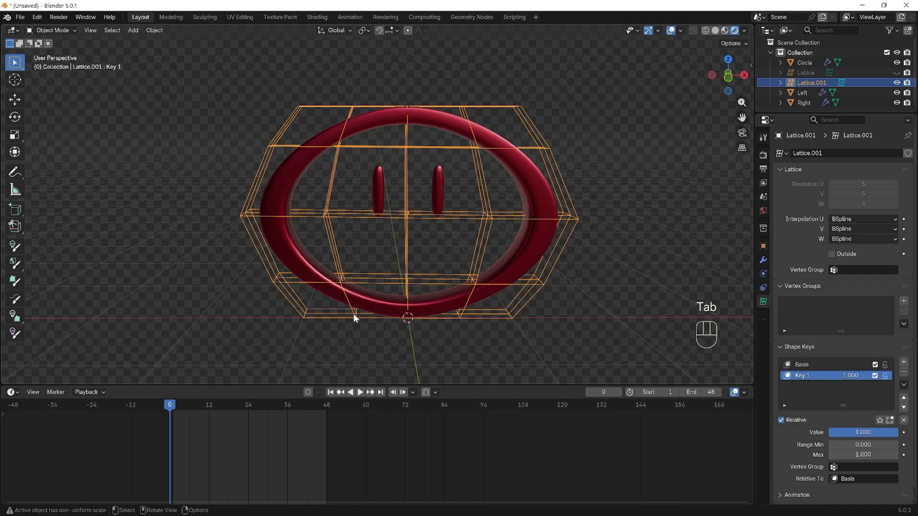
pyautogui.moveTo(888, 435); pyautogui.dragTo(699, 439)
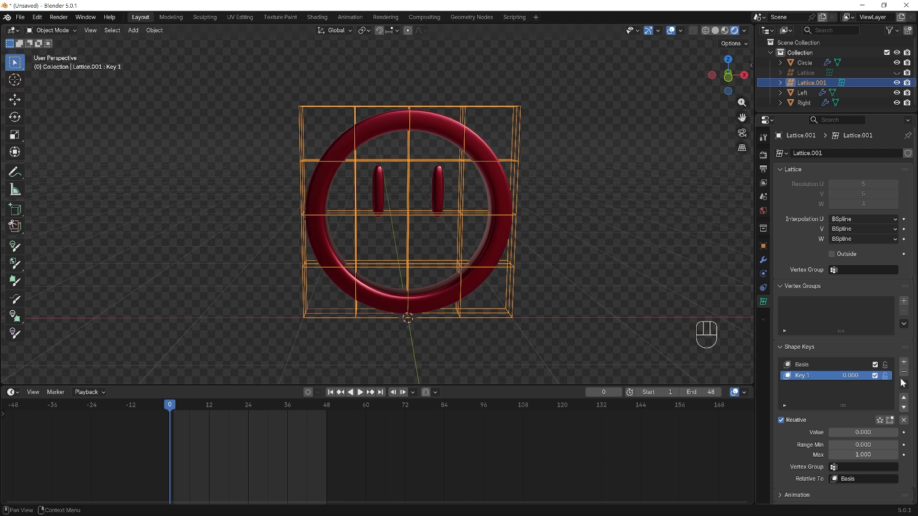
pyautogui.click(904, 364)
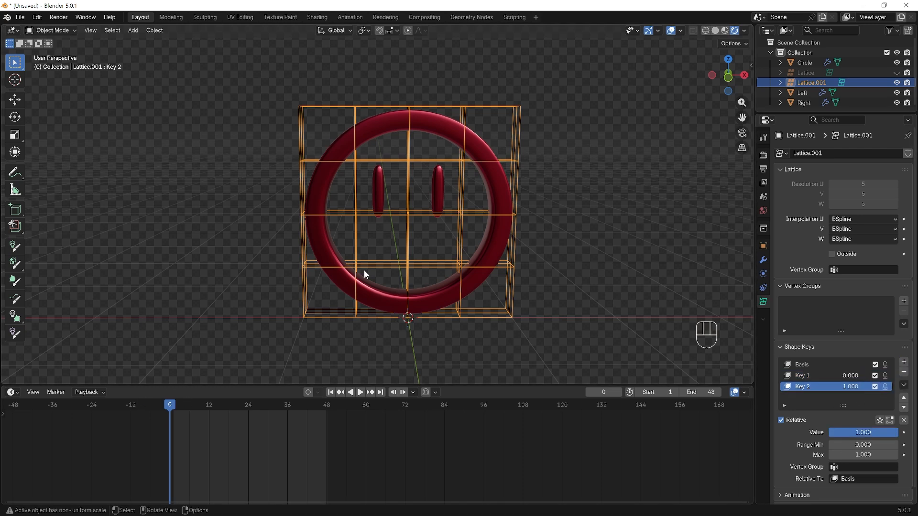
# - Narrow the ring's waist in Key 2 by proportionally scaling the lattice's middle row of points to about 0.496
pyautogui.press('Tab')
pyautogui.moveTo(272, 193); pyautogui.dragTo(554, 254)
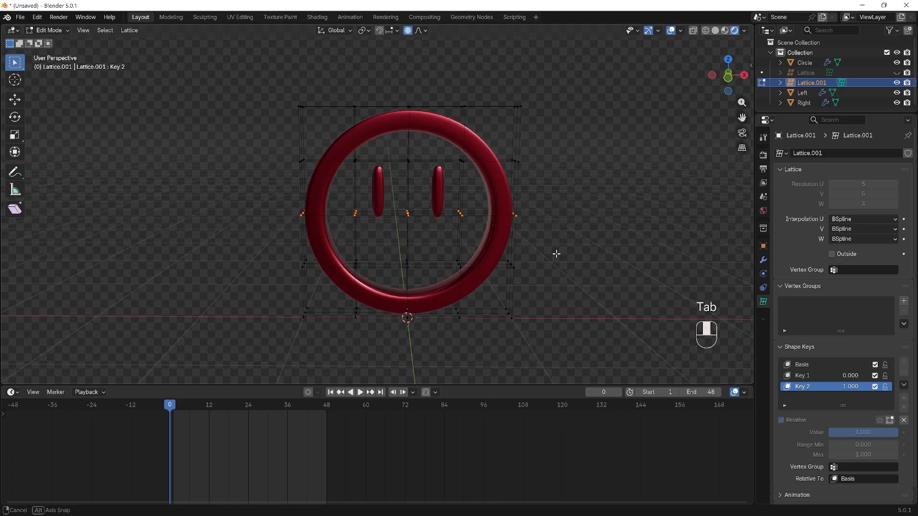
pyautogui.moveTo(553, 254)
pyautogui.mouseDown(button='middle')
pyautogui.moveTo(543, 241)
pyautogui.moveTo(551, 245)
pyautogui.mouseUp(button='middle')
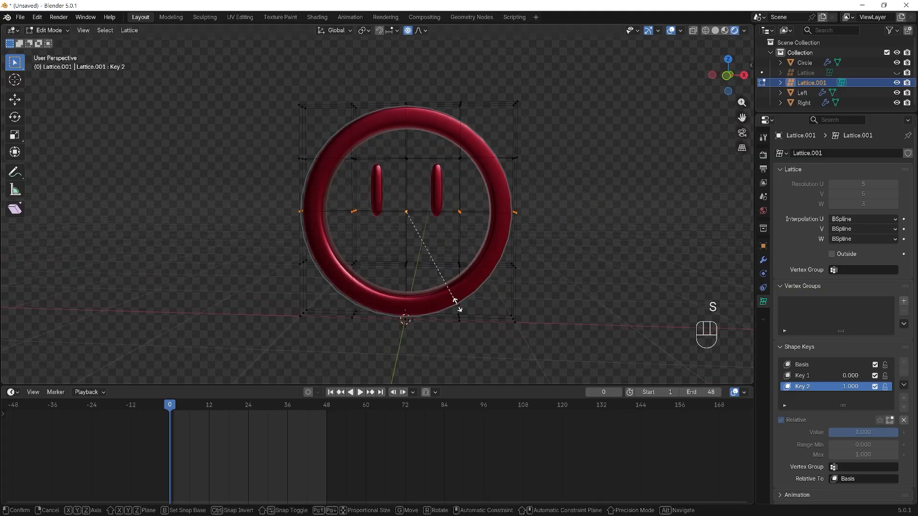
pyautogui.press('s')
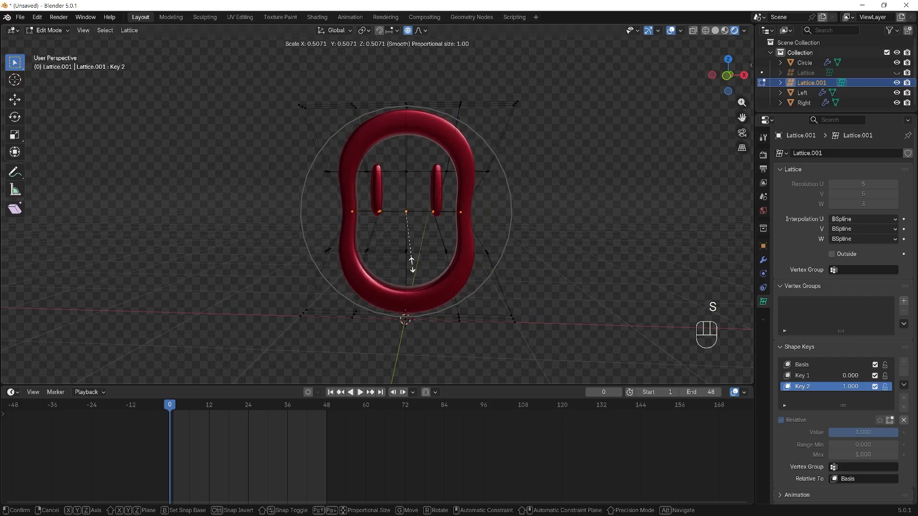
pyautogui.click(412, 261)
pyautogui.moveTo(479, 271)
pyautogui.mouseDown(button='middle')
pyautogui.moveTo(469, 267)
pyautogui.moveTo(494, 281)
pyautogui.mouseUp(button='middle')
pyautogui.scroll(2, 462, 285)
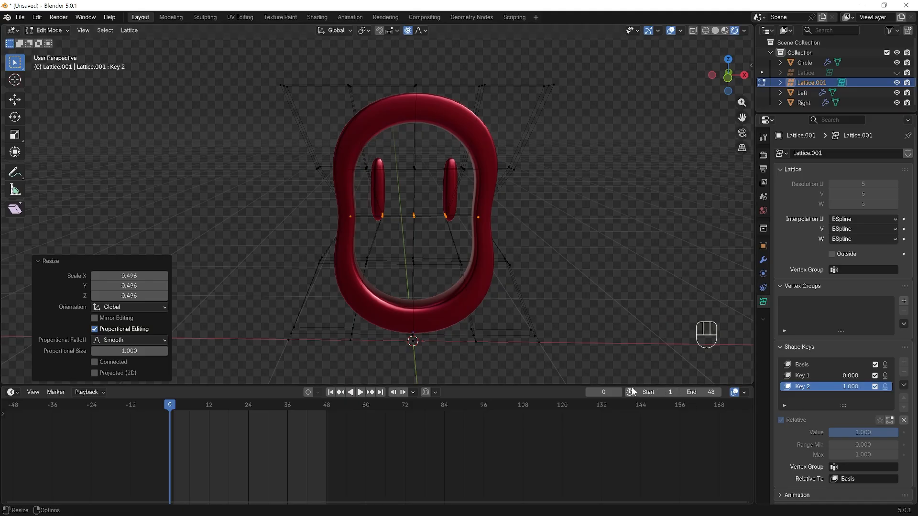
# - Return to Object Mode and set the Key 2 shape key value to 0
pyautogui.press('Tab')
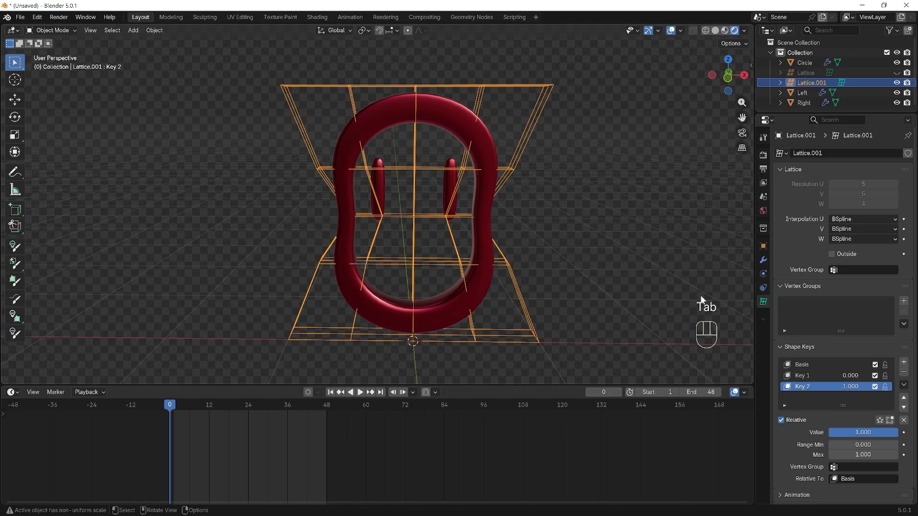
pyautogui.moveTo(884, 434); pyautogui.dragTo(830, 434)
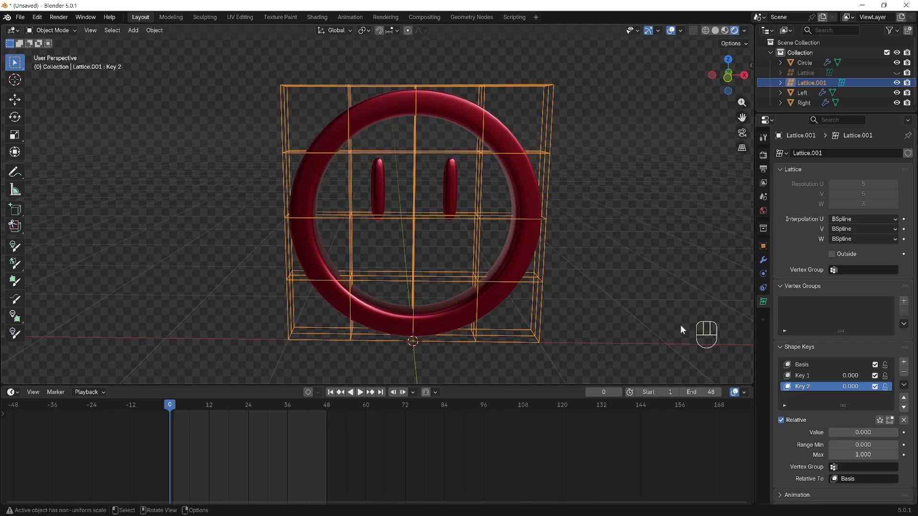
# - Add a second Lattice modifier to the left eye and assign Lattice.001 as its object
pyautogui.click(380, 189)
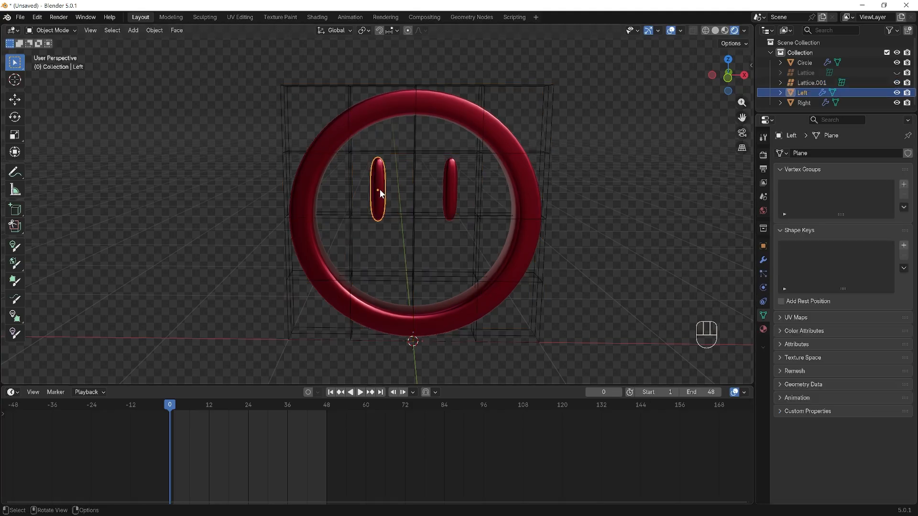
pyautogui.click(764, 260)
pyautogui.click(868, 152)
pyautogui.moveTo(860, 153)
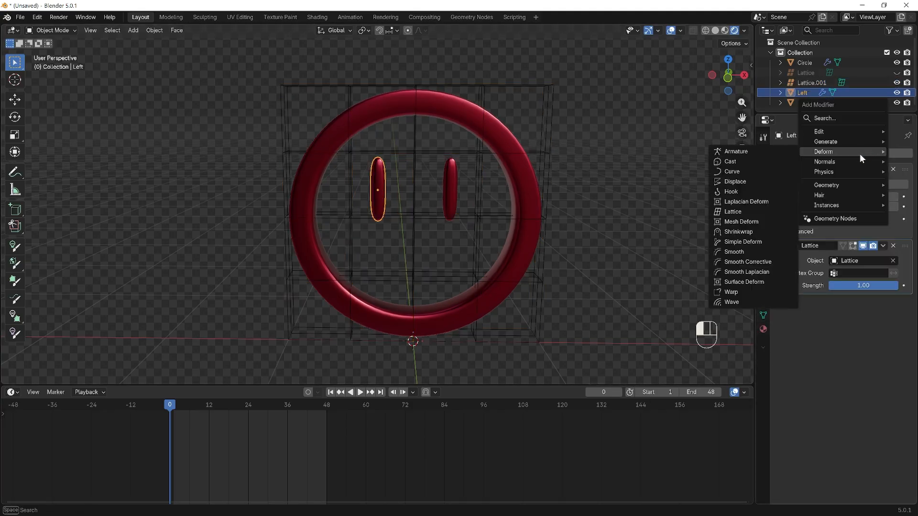
pyautogui.click(761, 211)
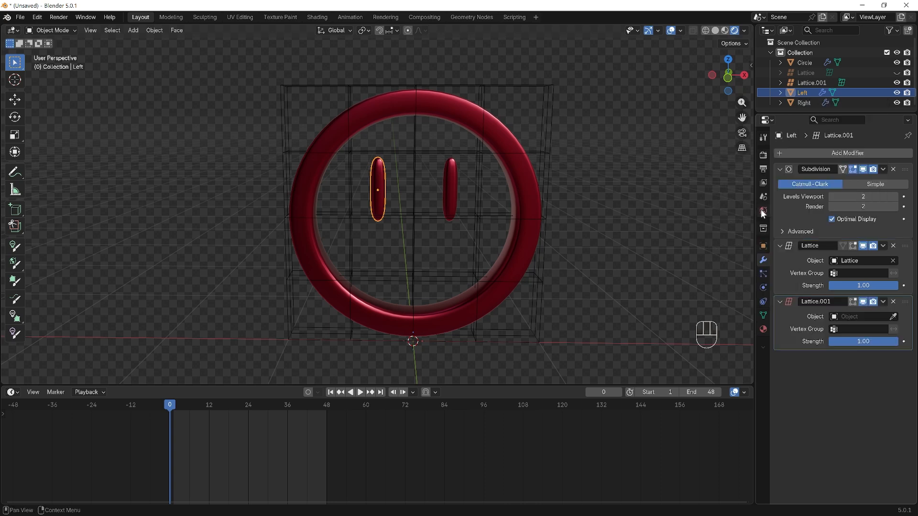
pyautogui.click(895, 318)
pyautogui.click(288, 154)
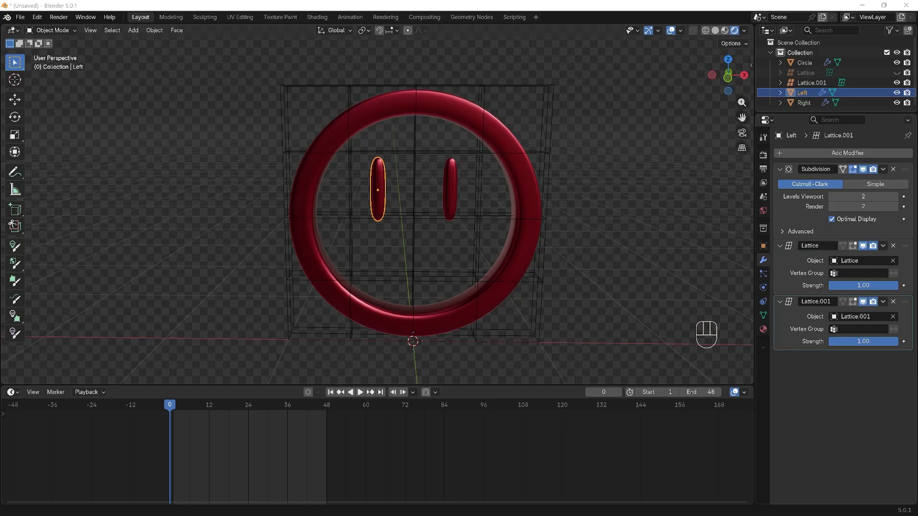
# - Add a Lattice modifier to the right eye and assign Lattice.001 as its object
pyautogui.click(450, 189)
pyautogui.click(856, 153)
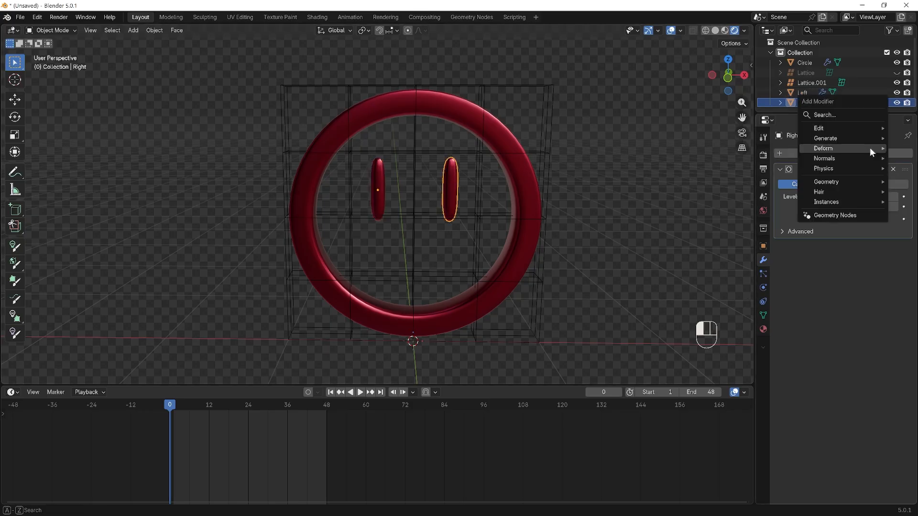
pyautogui.moveTo(870, 148)
pyautogui.click(763, 207)
pyautogui.click(892, 261)
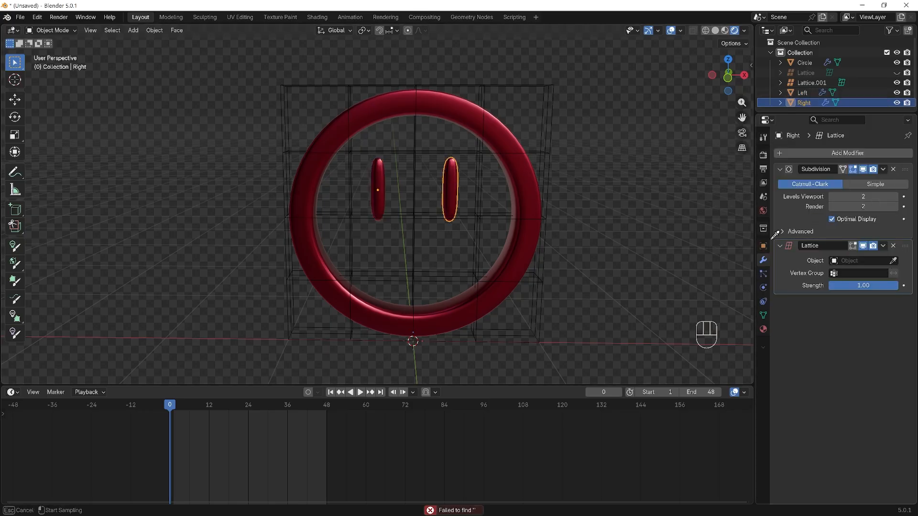
pyautogui.click(544, 87)
# - Select Lattice.001 and keyframe the Key 2 and Key 1 values at 0 on frame 0
pyautogui.click(545, 89)
pyautogui.moveTo(610, 244)
pyautogui.mouseDown(button='middle')
pyautogui.moveTo(590, 254)
pyautogui.moveTo(596, 252)
pyautogui.mouseUp(button='middle')
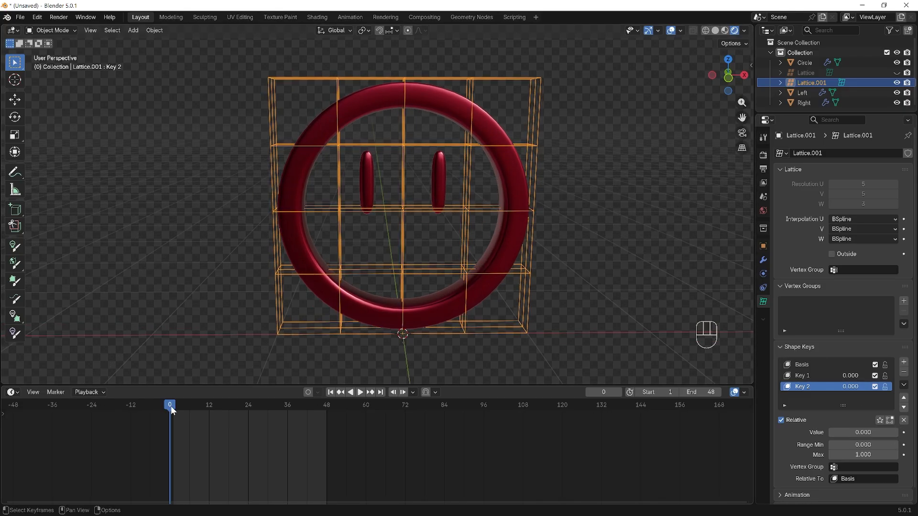
pyautogui.moveTo(170, 406); pyautogui.dragTo(170, 407)
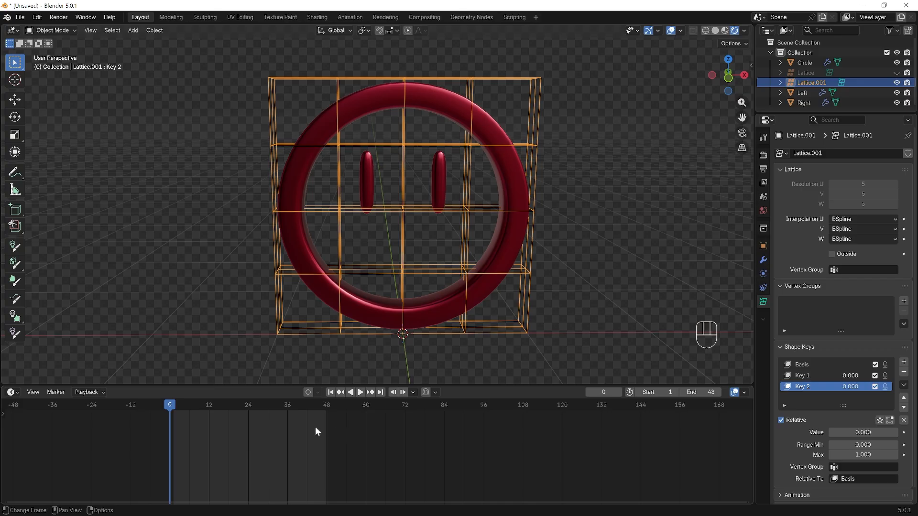
pyautogui.moveTo(581, 187); pyautogui.dragTo(576, 190, button='middle')
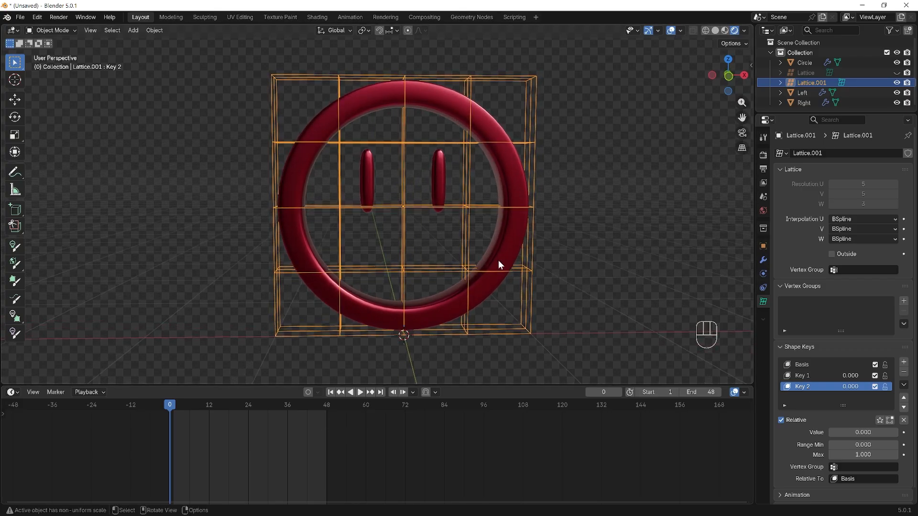
pyautogui.click(904, 434)
pyautogui.click(813, 376)
pyautogui.click(904, 433)
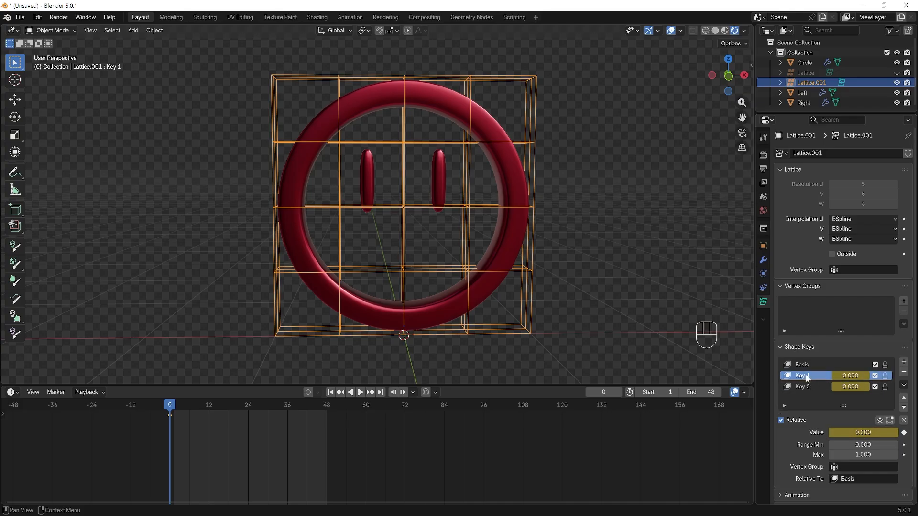
# - At frame 6, set Key 1 to 0.5 and keyframe both Key 1 and Key 2, keeping Key 2 at 0
pyautogui.moveTo(169, 405); pyautogui.dragTo(189, 406)
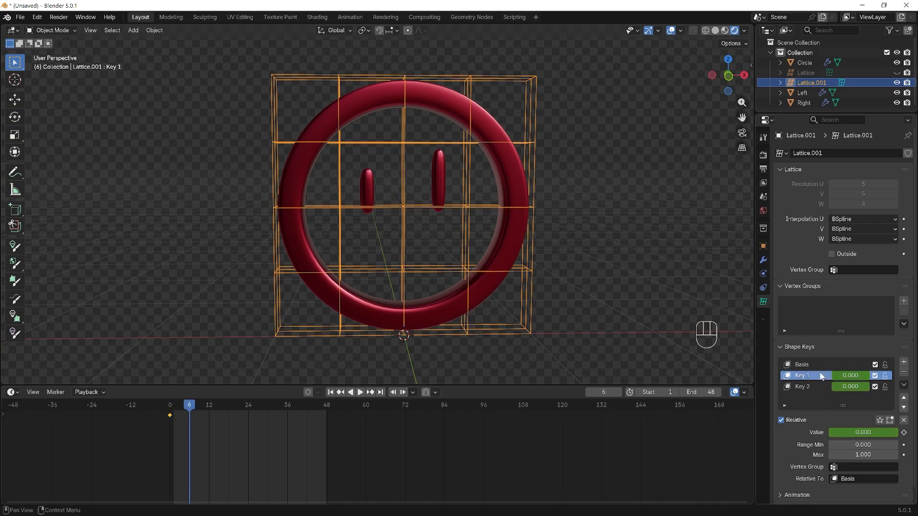
pyautogui.moveTo(842, 433); pyautogui.dragTo(865, 432)
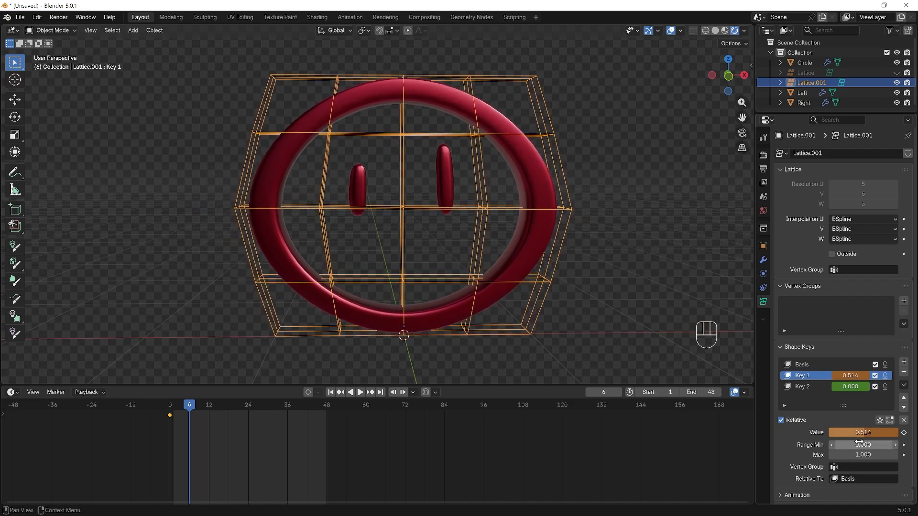
pyautogui.click(867, 432)
pyautogui.write('0.5')
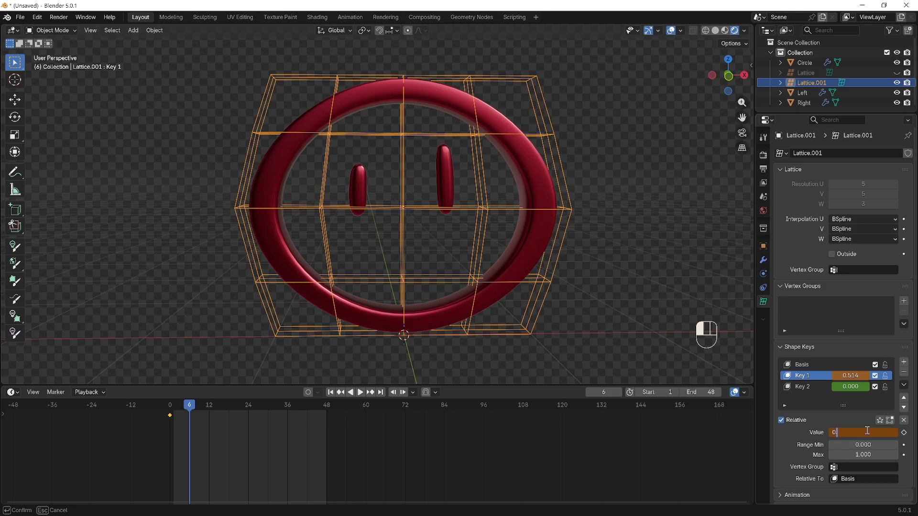
pyautogui.press('Return')
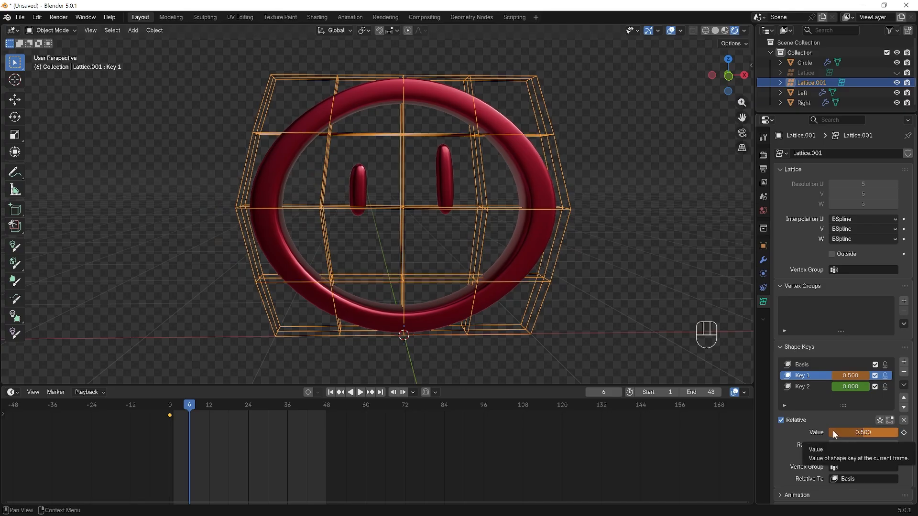
pyautogui.click(904, 433)
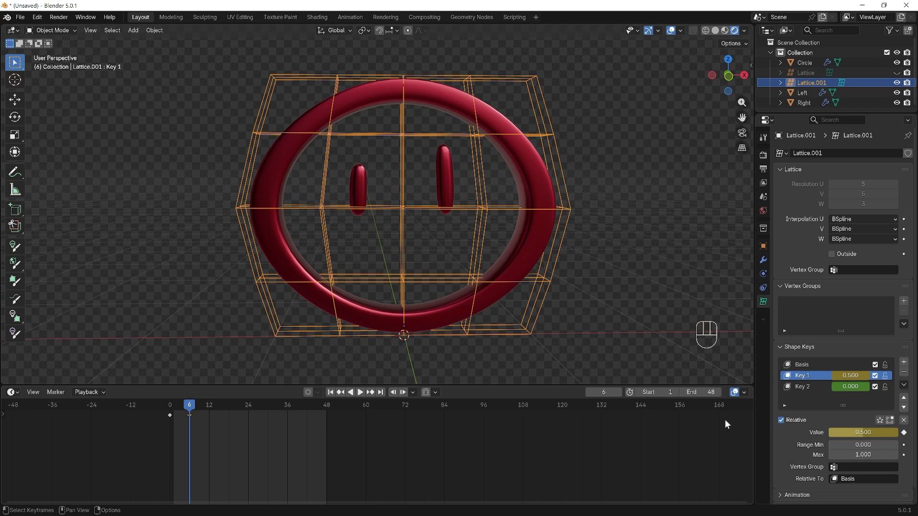
pyautogui.click(818, 388)
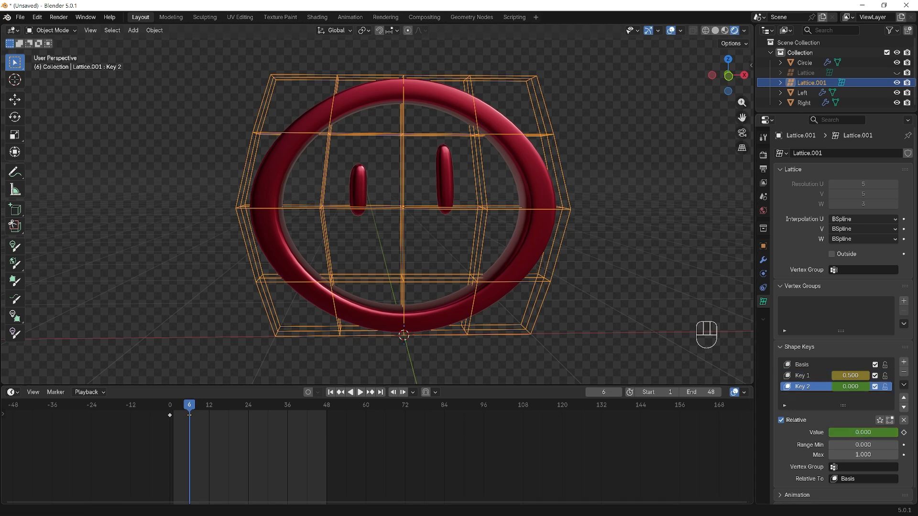
pyautogui.click(905, 433)
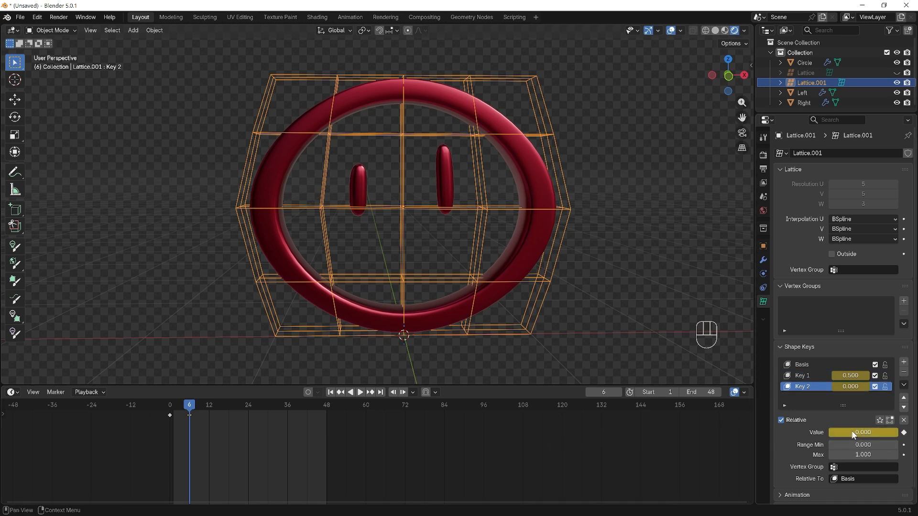
# - At frame 12, set Key 1 to 0 and keyframe the values of both Key 1 and Key 2
pyautogui.moveTo(191, 403); pyautogui.dragTo(208, 411)
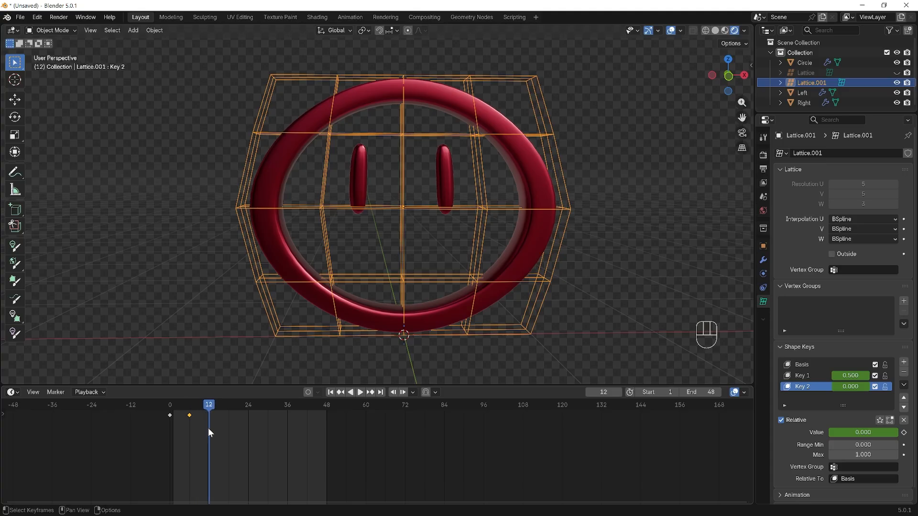
pyautogui.click(823, 375)
pyautogui.moveTo(883, 433); pyautogui.dragTo(832, 433)
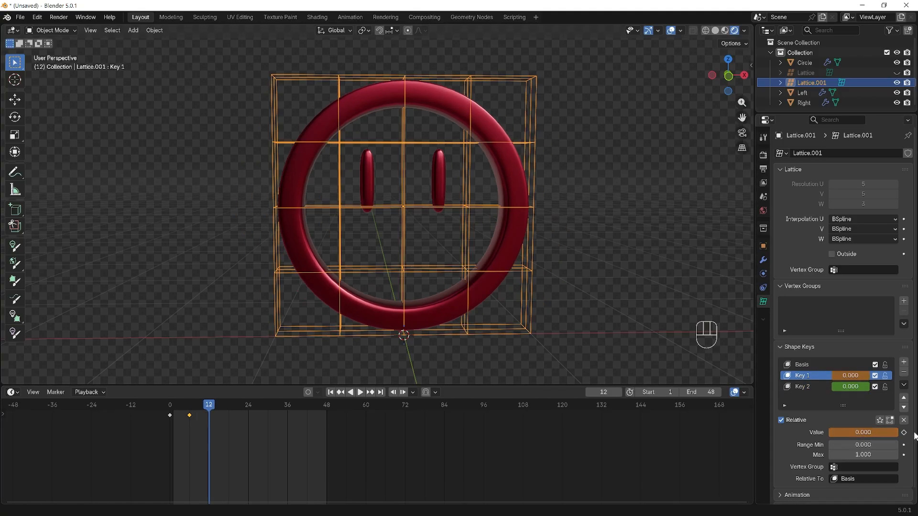
pyautogui.click(903, 433)
pyautogui.click(815, 389)
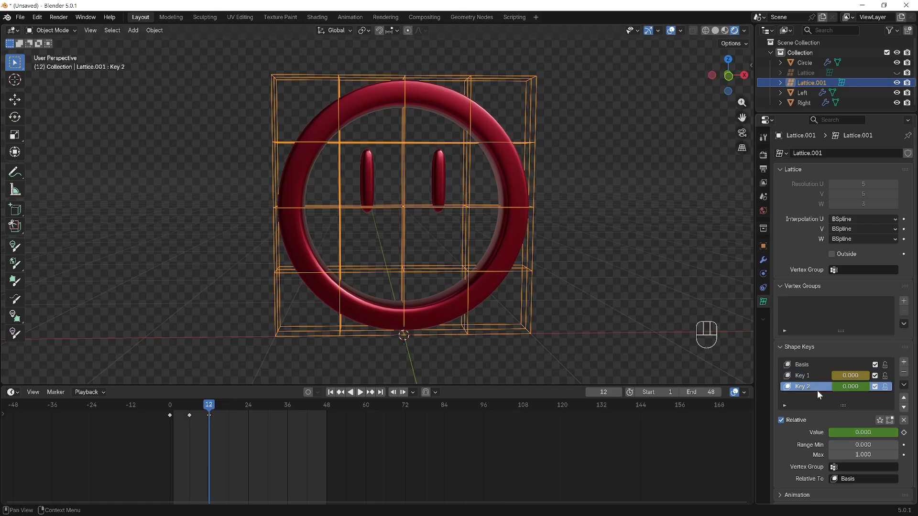
pyautogui.click(903, 433)
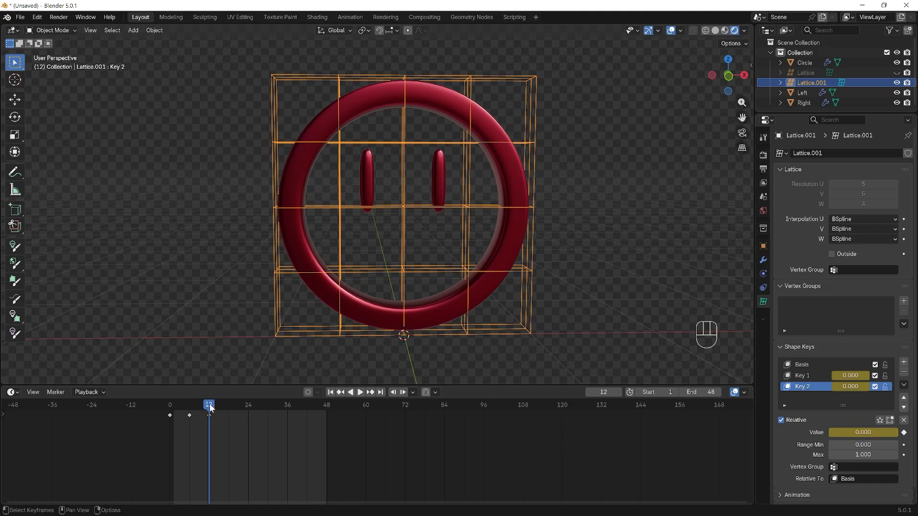
# - At frame 18, set Key 2 to 0.5 and keyframe the values of both Key 2 and Key 1
pyautogui.moveTo(210, 408); pyautogui.dragTo(230, 405)
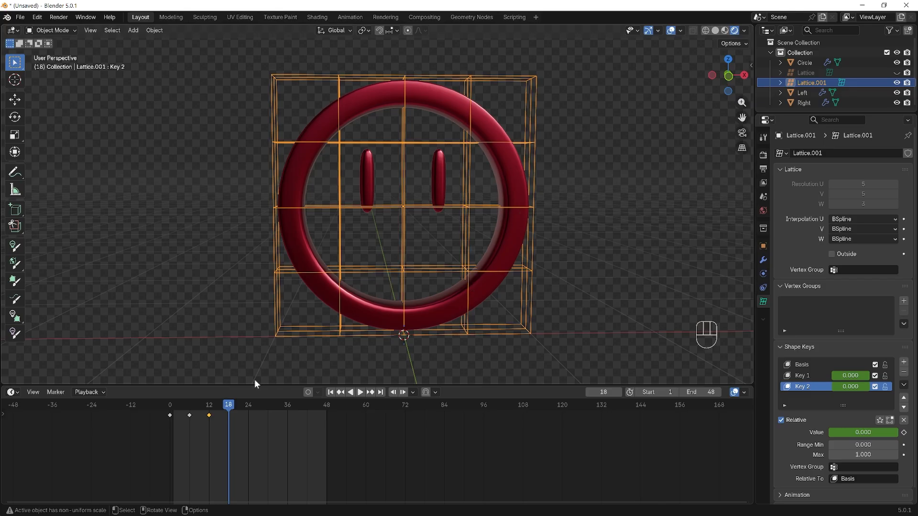
pyautogui.click(805, 388)
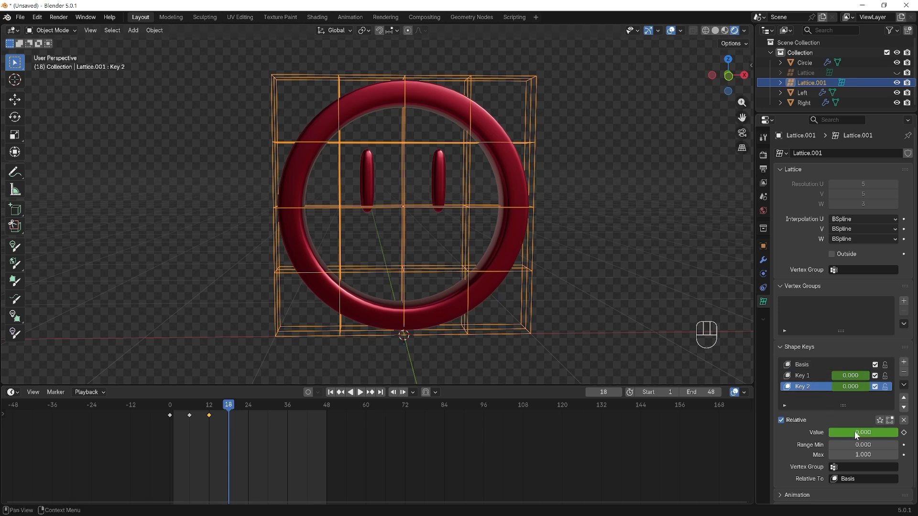
pyautogui.moveTo(859, 433)
pyautogui.mouseDown()
pyautogui.moveTo(899, 432)
pyautogui.moveTo(877, 432)
pyautogui.mouseUp()
pyautogui.press('KP_0')
pyautogui.press('KP_Decimal')
pyautogui.press('KP_5')
pyautogui.press('KP_Enter')
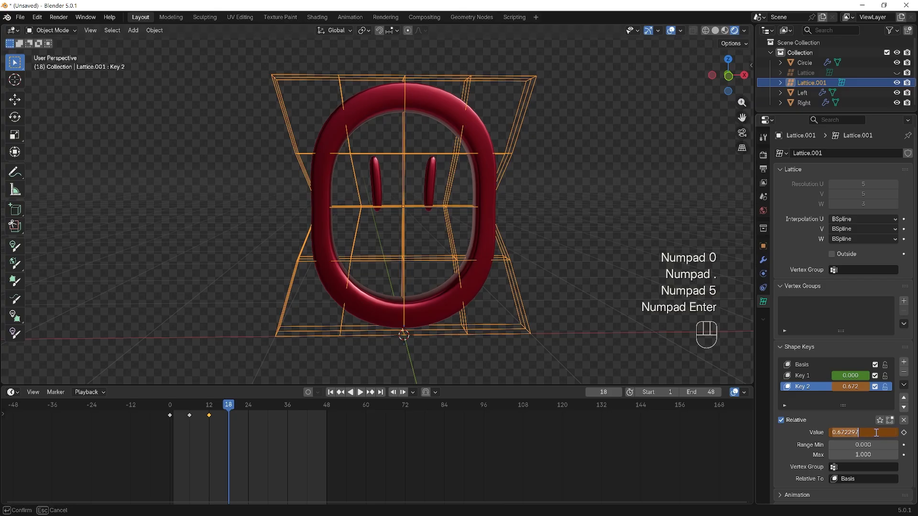
pyautogui.click(812, 434)
pyautogui.click(870, 430)
pyautogui.write('0.5')
pyautogui.press('KP_Enter')
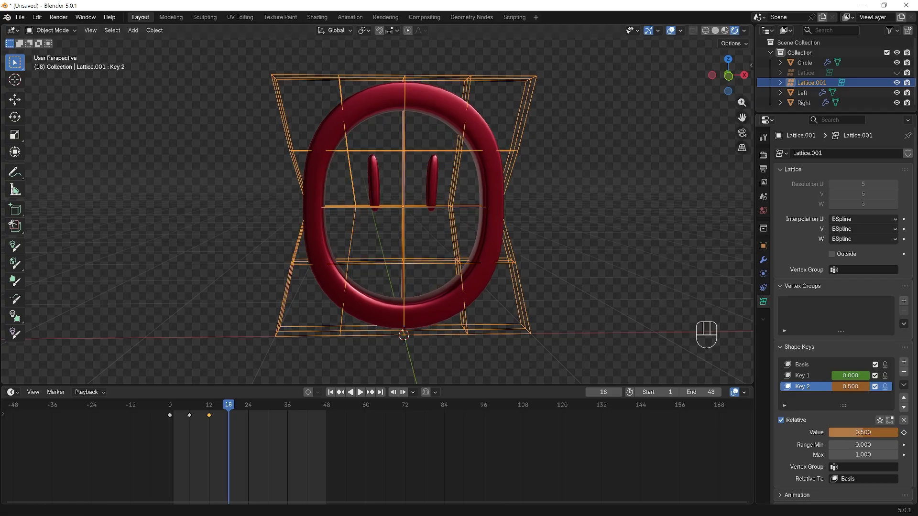
pyautogui.click(904, 432)
pyautogui.click(816, 376)
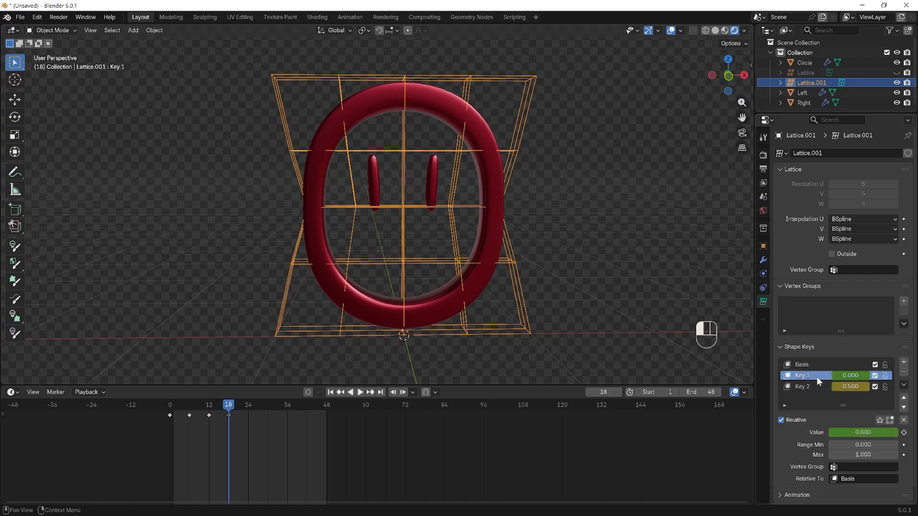
pyautogui.click(904, 433)
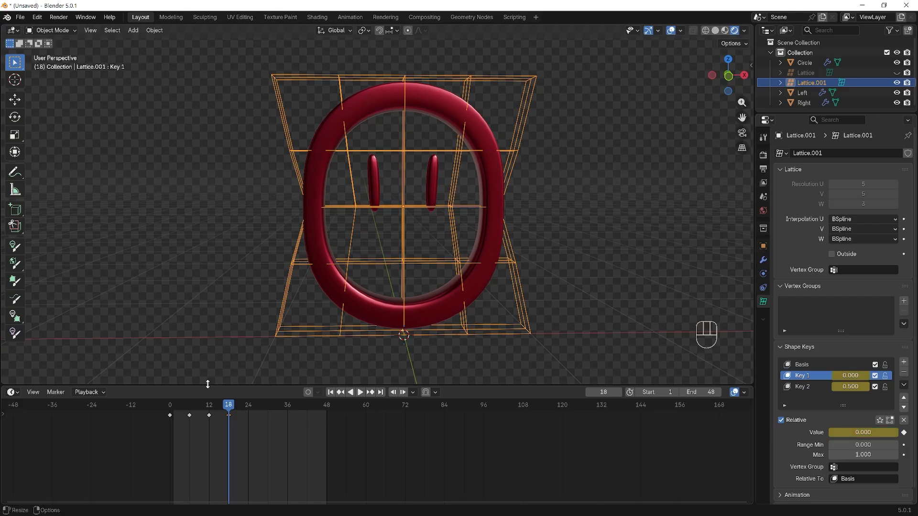
# - At frame 24, set Key 2 to 0 and keyframe the values of both Key 2 and Key 1
pyautogui.moveTo(230, 410); pyautogui.dragTo(248, 407)
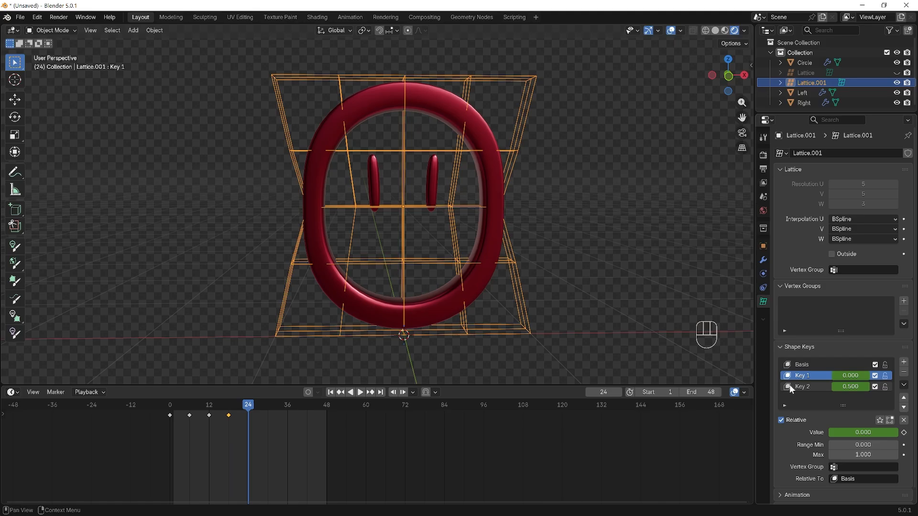
pyautogui.click(808, 386)
pyautogui.moveTo(864, 433)
pyautogui.mouseDown()
pyautogui.moveTo(873, 433)
pyautogui.moveTo(860, 433)
pyautogui.mouseUp()
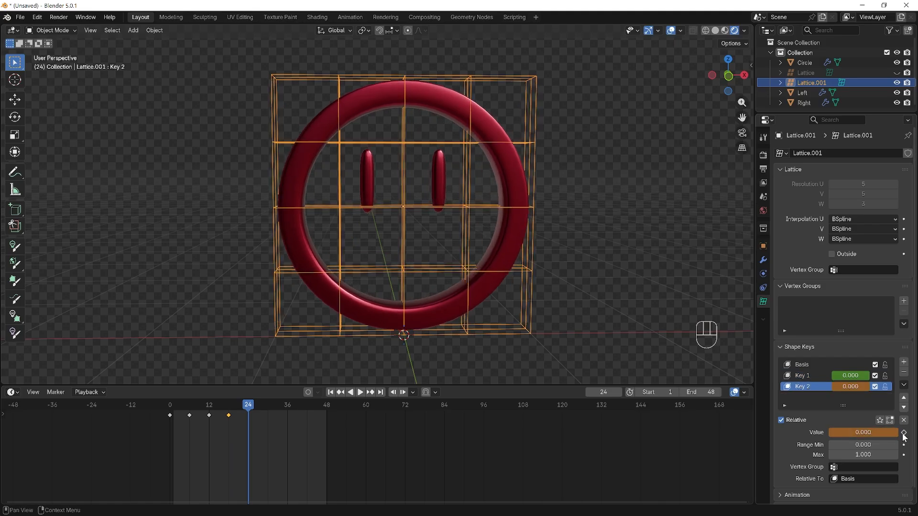
pyautogui.click(904, 433)
pyautogui.click(804, 376)
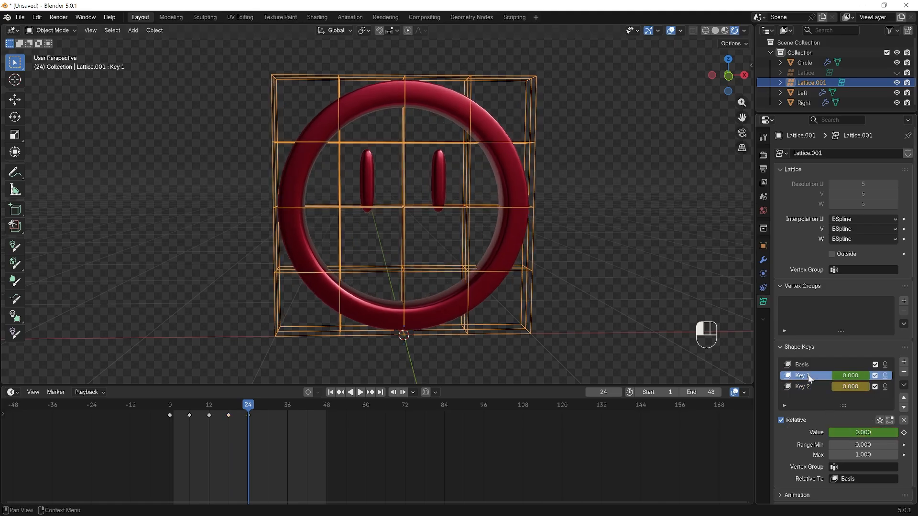
pyautogui.click(903, 433)
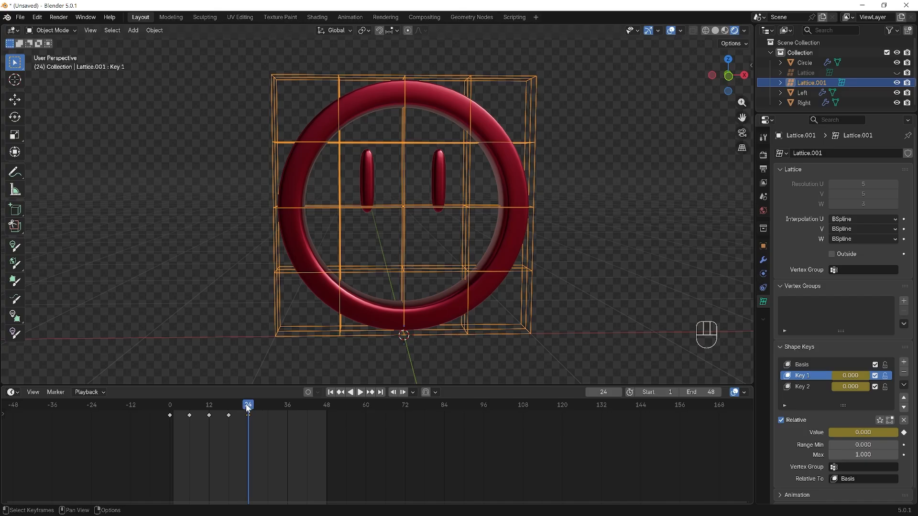
pyautogui.scroll(1, 375, 446)
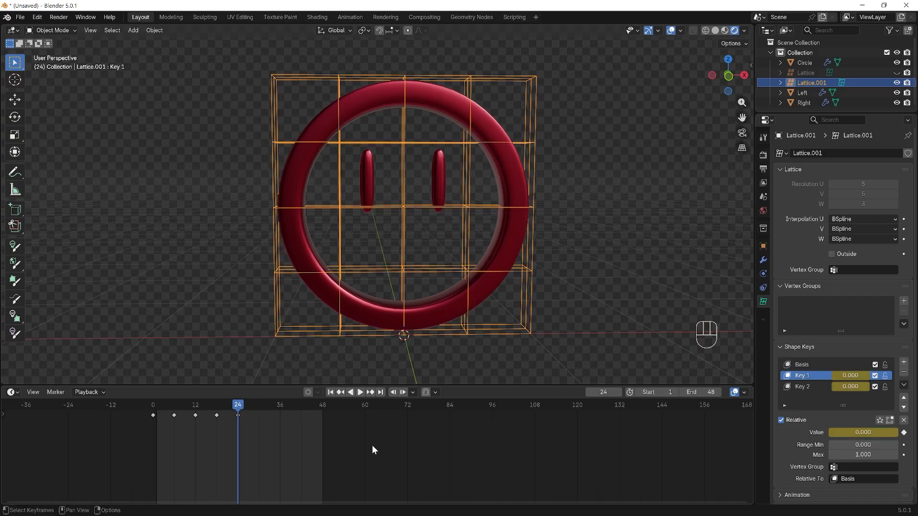
pyautogui.scroll(1, 372, 446)
pyautogui.moveTo(352, 450); pyautogui.dragTo(448, 445, button='middle')
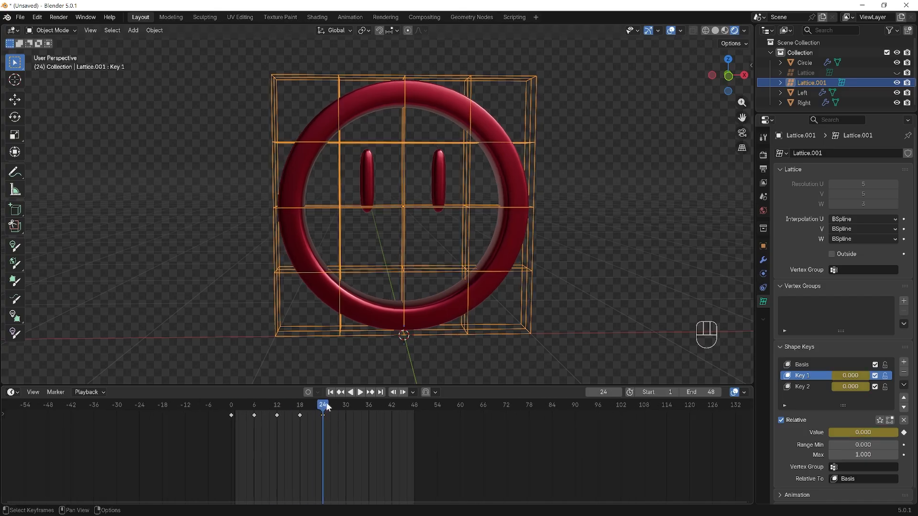
# - At frame 30, set Key 1 to 0.5 and keyframe both Key 1 and Key 2, keeping Key 2 at 0
pyautogui.moveTo(326, 403)
pyautogui.mouseDown()
pyautogui.moveTo(231, 405)
pyautogui.moveTo(323, 408)
pyautogui.mouseUp()
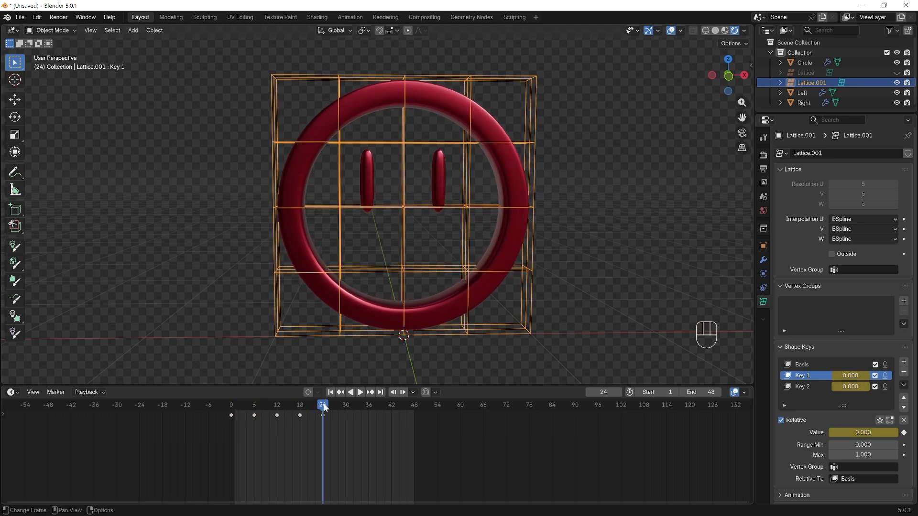
pyautogui.scroll(1, 382, 436)
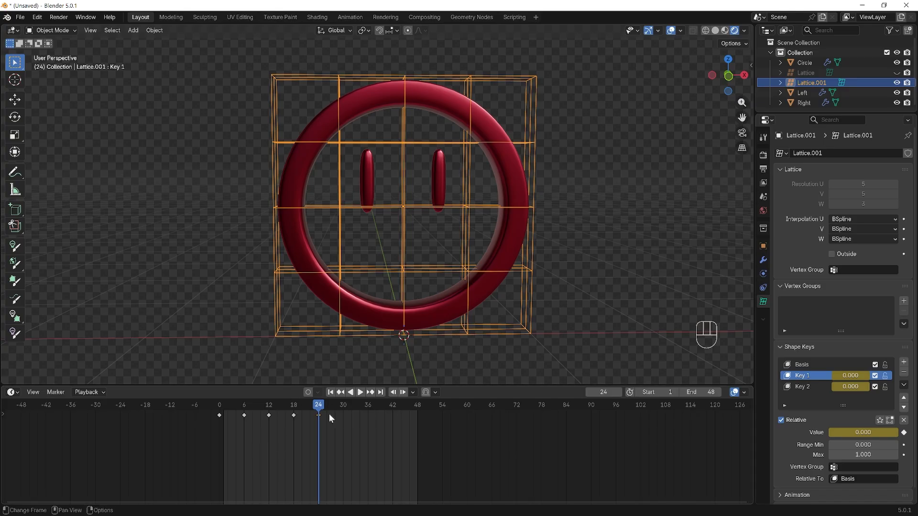
pyautogui.moveTo(318, 406); pyautogui.dragTo(345, 406)
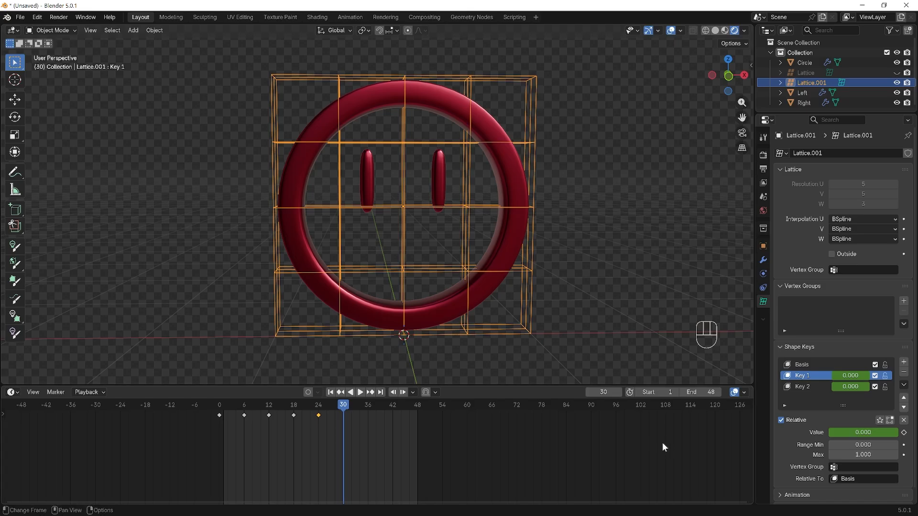
pyautogui.click(869, 435)
pyautogui.write('0.5')
pyautogui.press('Return')
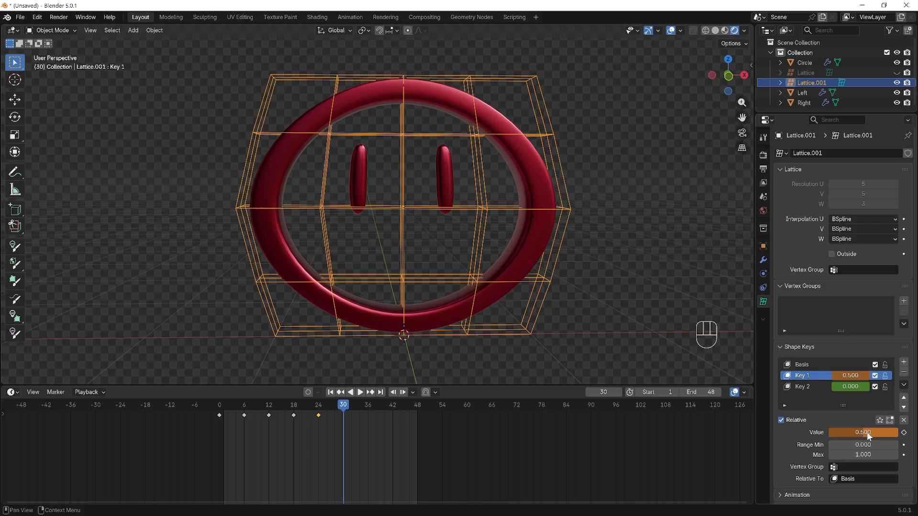
pyautogui.click(903, 432)
pyautogui.click(823, 387)
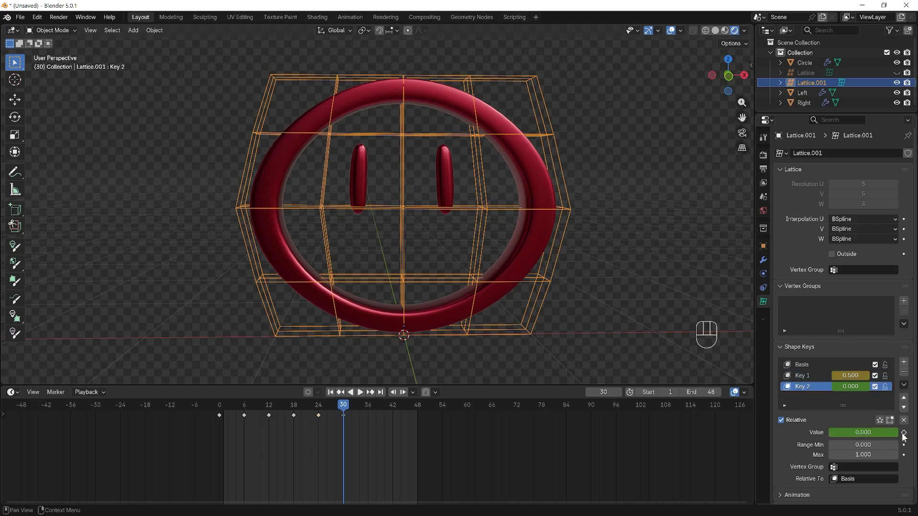
pyautogui.click(904, 433)
# - At frame 36, set Key 1 to 0 and keyframe the values of both Key 2 and Key 1
pyautogui.moveTo(343, 407); pyautogui.dragTo(368, 405)
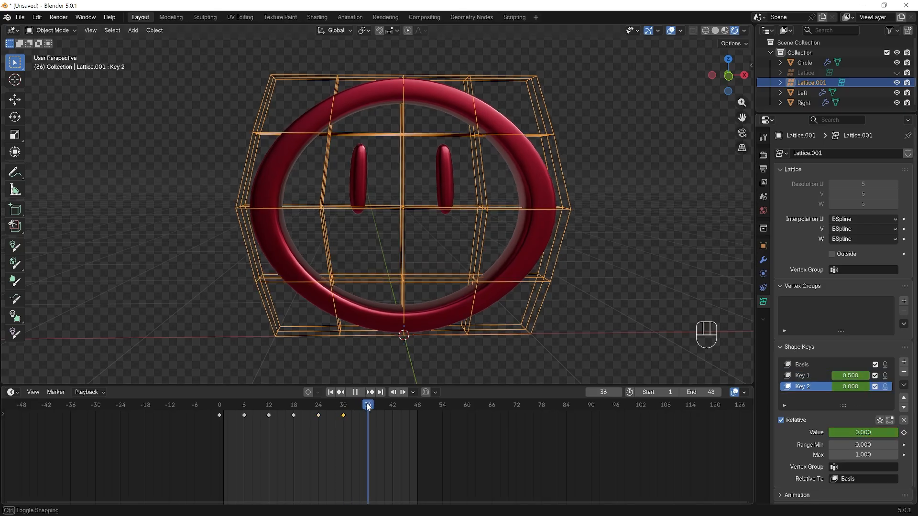
pyautogui.click(904, 434)
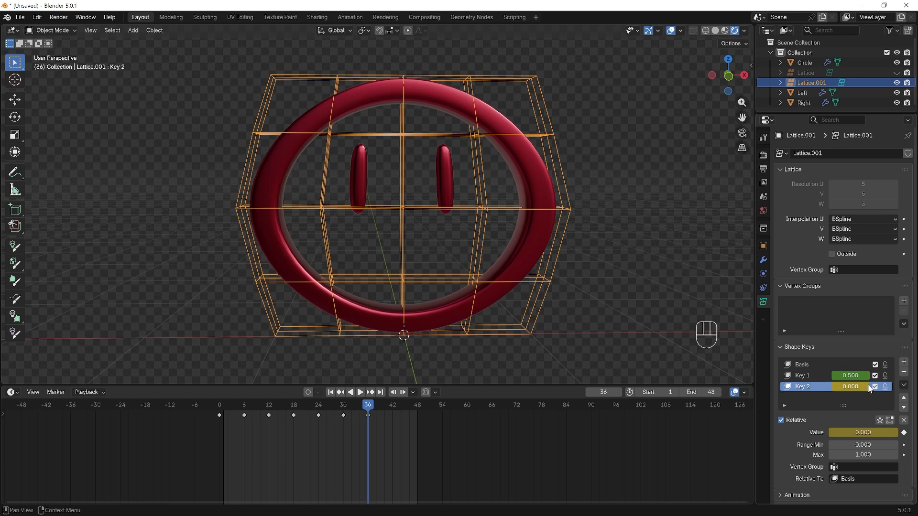
pyautogui.click(859, 376)
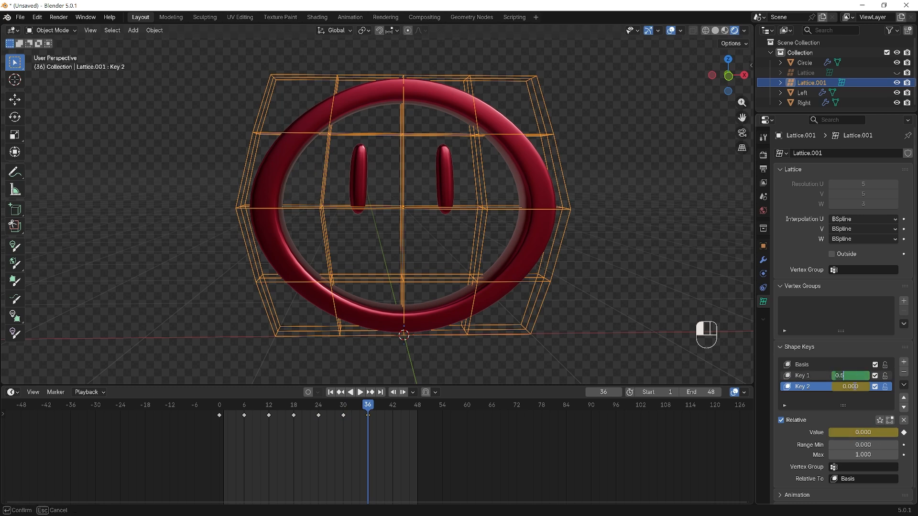
pyautogui.press('Return')
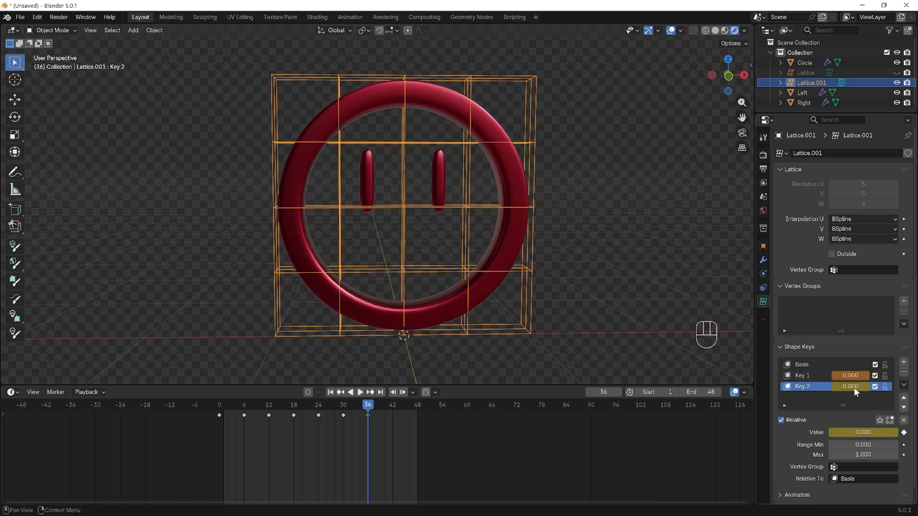
pyautogui.click(824, 375)
pyautogui.click(904, 433)
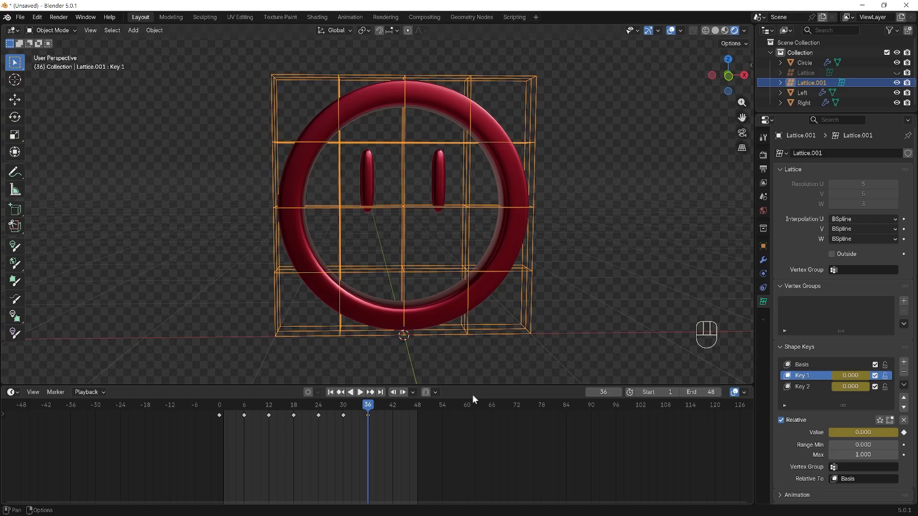
# - At frame 42, set Key 2 to 0.5 and keyframe the values of both Key 1 and Key 2
pyautogui.moveTo(369, 406); pyautogui.dragTo(393, 408)
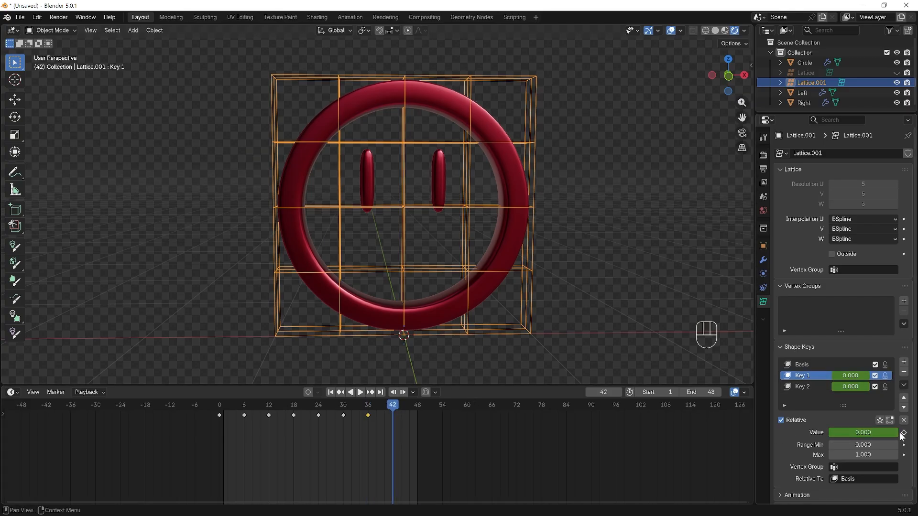
pyautogui.click(803, 386)
pyautogui.click(867, 433)
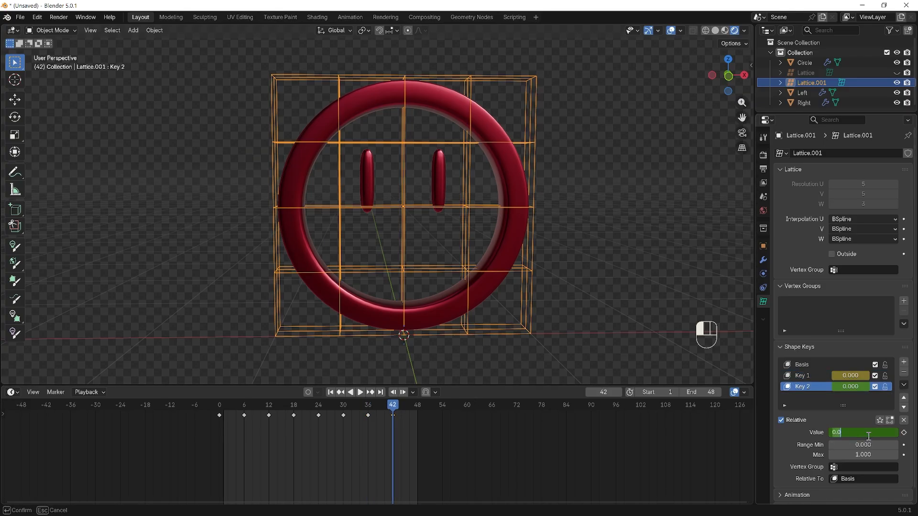
pyautogui.write('0')
pyautogui.press('Return')
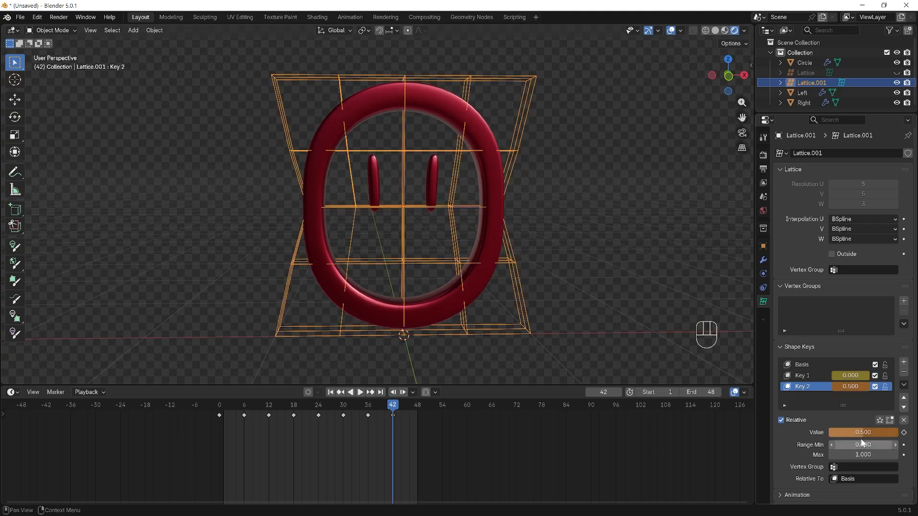
pyautogui.click(904, 433)
# - At frame 48, set Key 2 to 0 and keyframe the values of both Key 2 and Key 1
pyautogui.moveTo(389, 407); pyautogui.dragTo(417, 404)
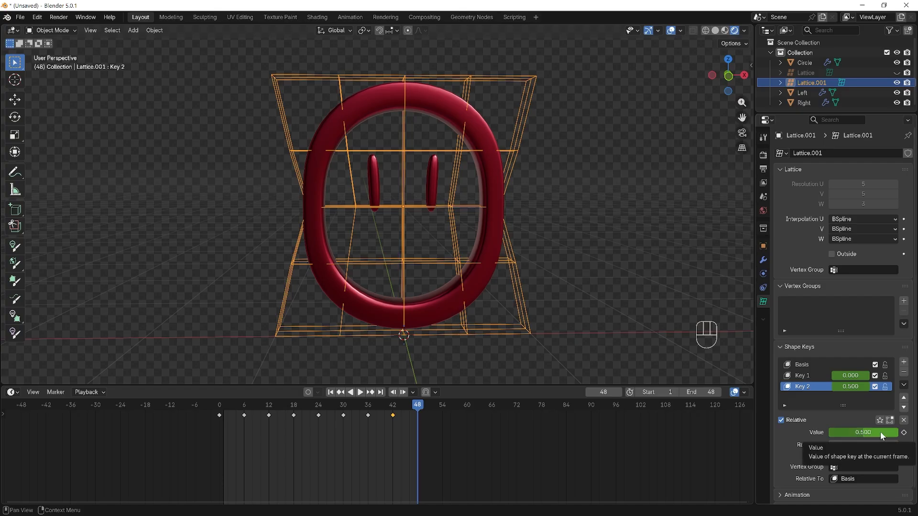
pyautogui.moveTo(882, 436); pyautogui.dragTo(828, 431)
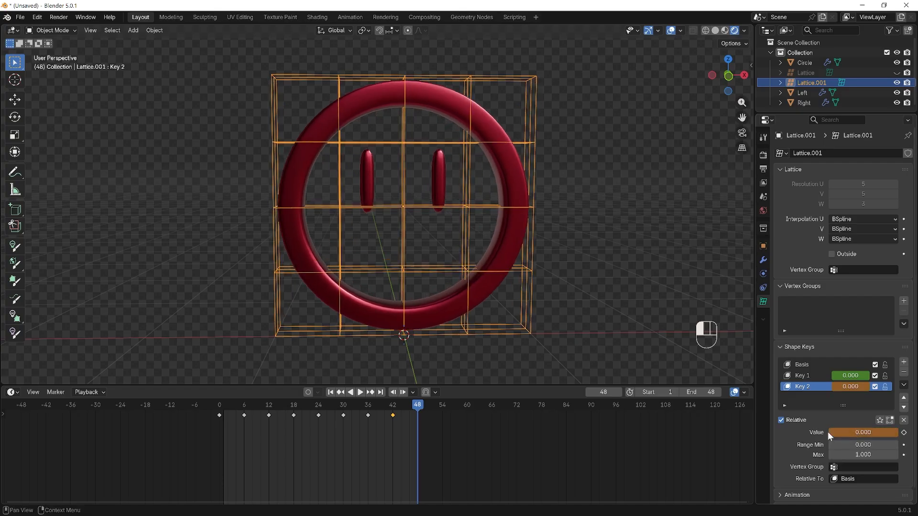
pyautogui.click(904, 433)
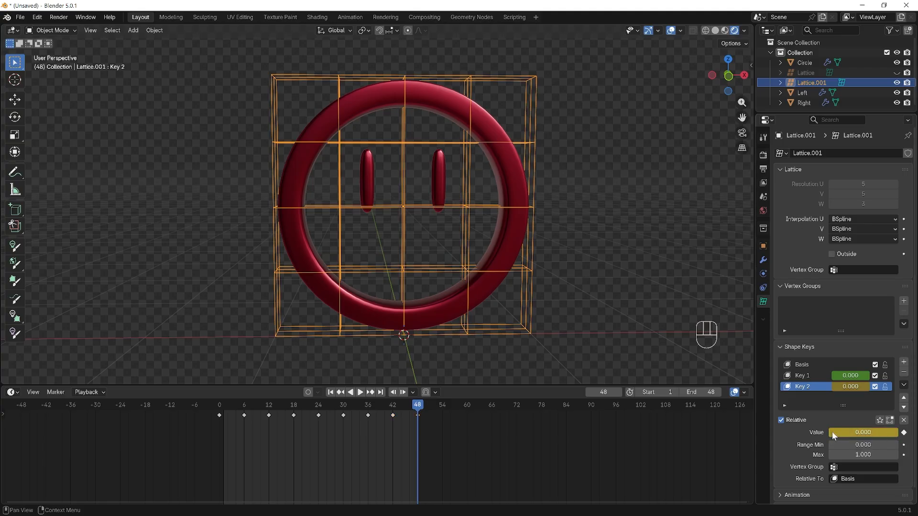
pyautogui.click(809, 376)
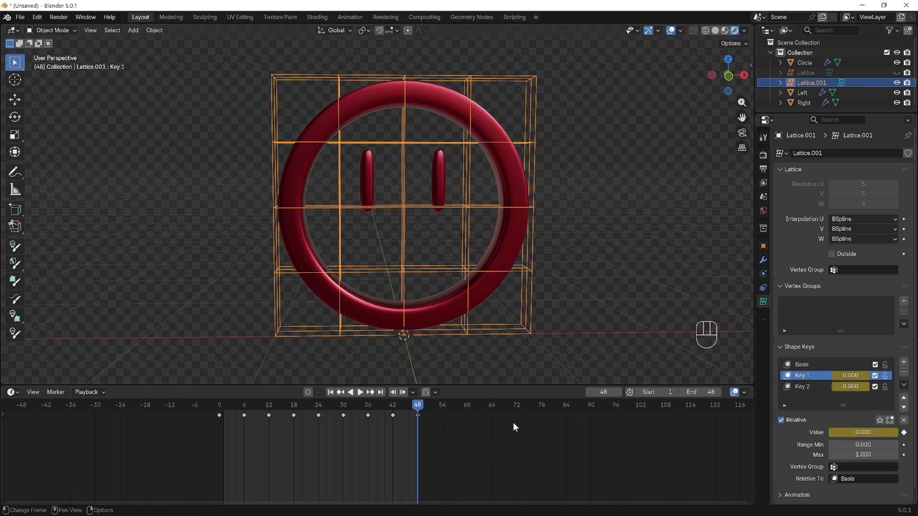
# - Preview the squash-and-stretch animation with Lattice.001 shown and hidden, and finish with the lattice unhidden and selected
pyautogui.press('space')
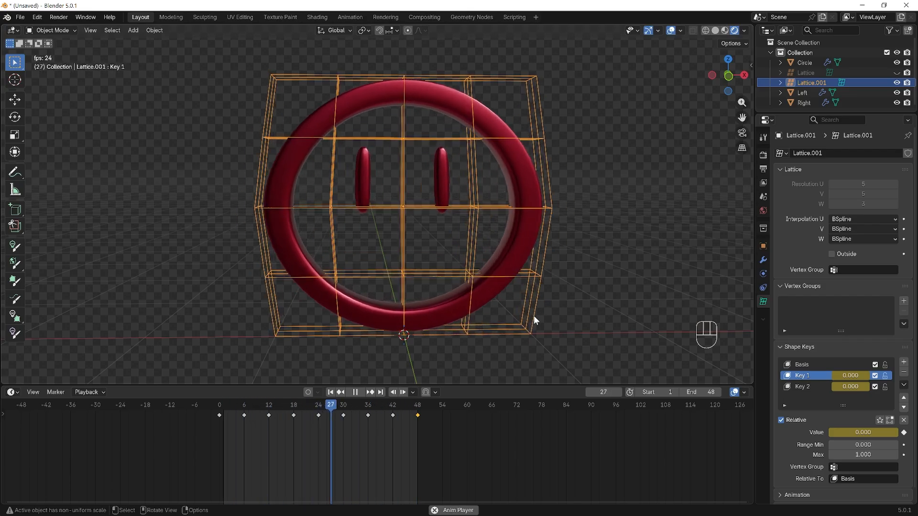
pyautogui.press('space')
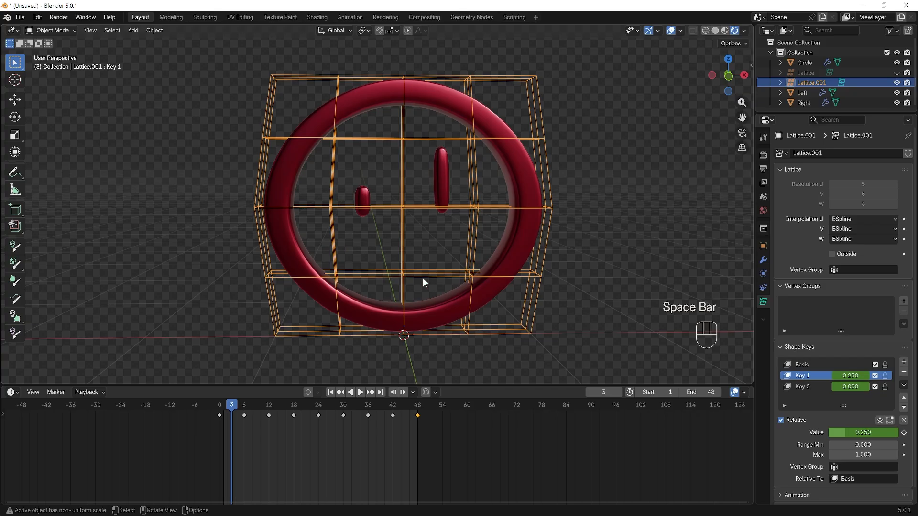
pyautogui.press('h')
pyautogui.press('space')
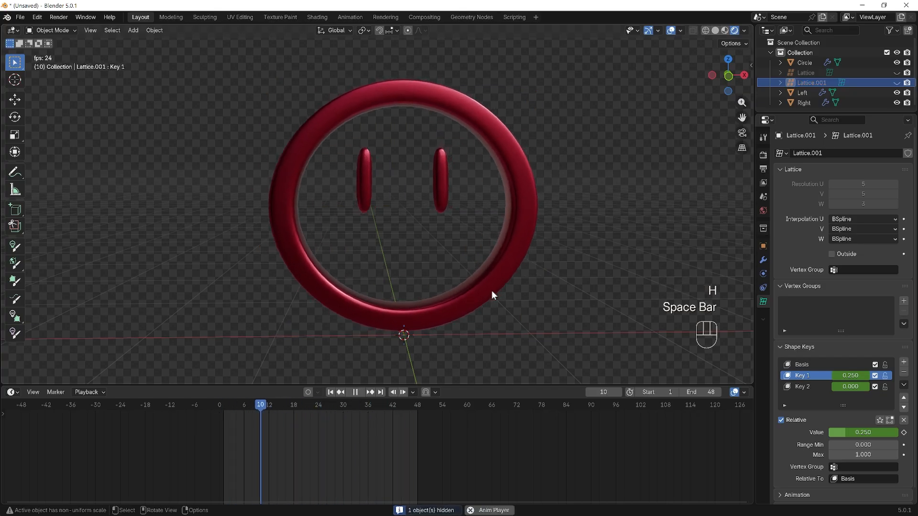
pyautogui.press('space')
pyautogui.click(897, 83)
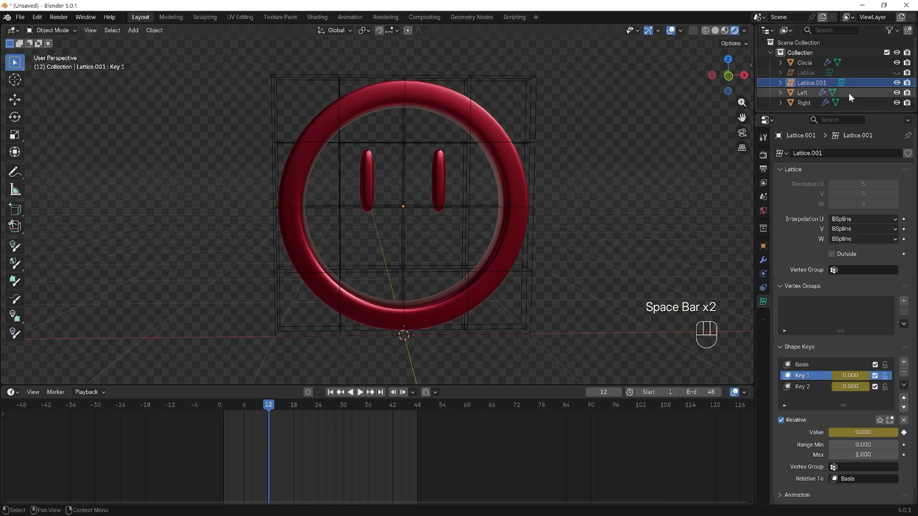
pyautogui.click(808, 84)
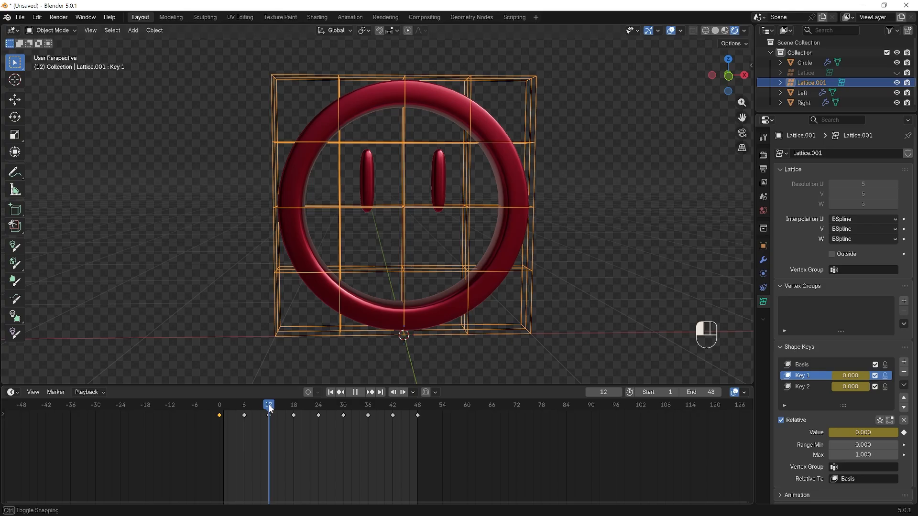
# - At frame 6, set Key 1 to 0.6 and update its keyframe
pyautogui.moveTo(269, 407); pyautogui.dragTo(245, 411)
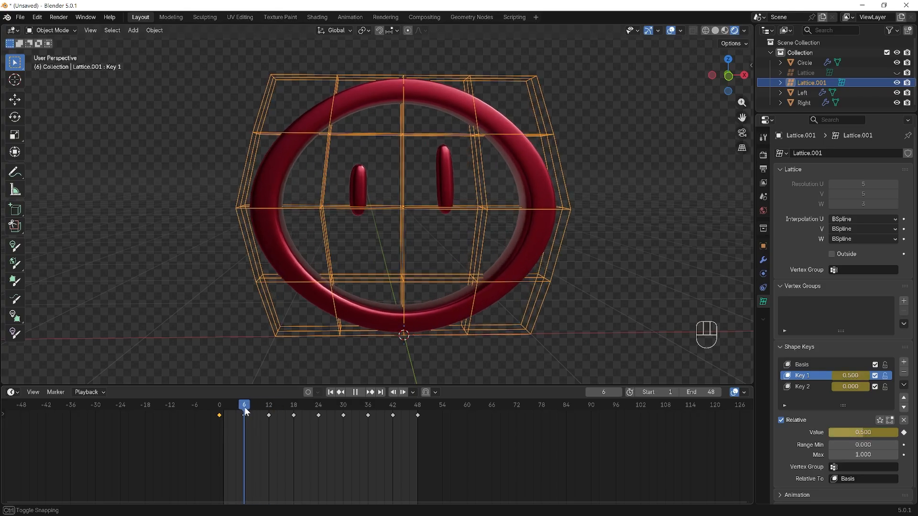
pyautogui.click(880, 432)
pyautogui.write('0.6')
pyautogui.press('Return')
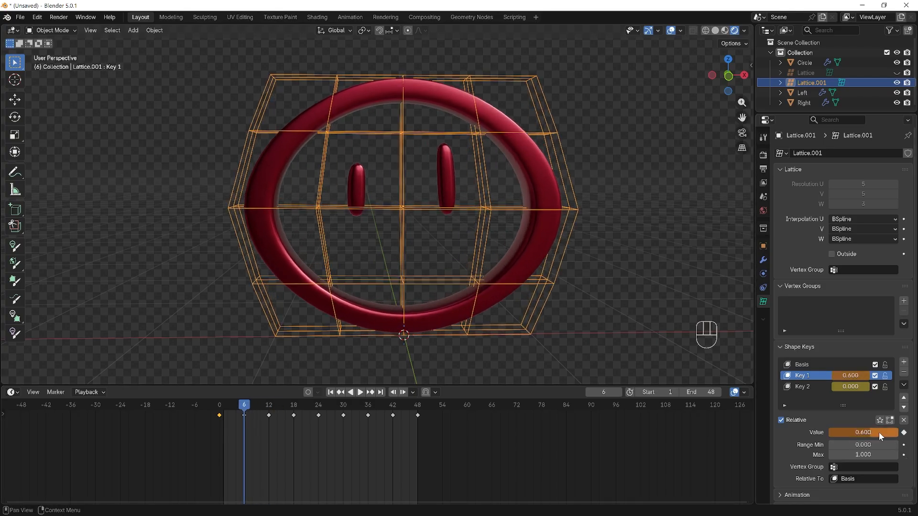
pyautogui.click(904, 433)
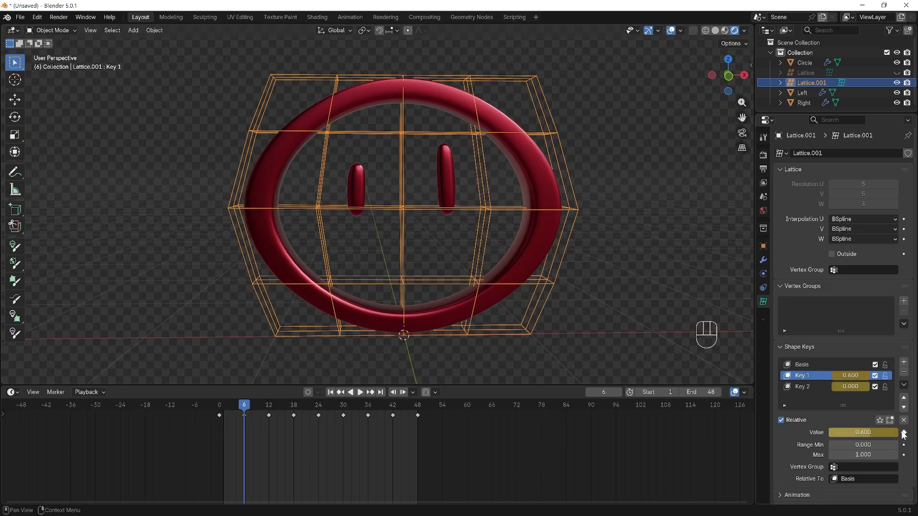
# - Play back the animation from frame 0 to check the stronger stretch
pyautogui.moveTo(234, 405); pyautogui.dragTo(215, 404)
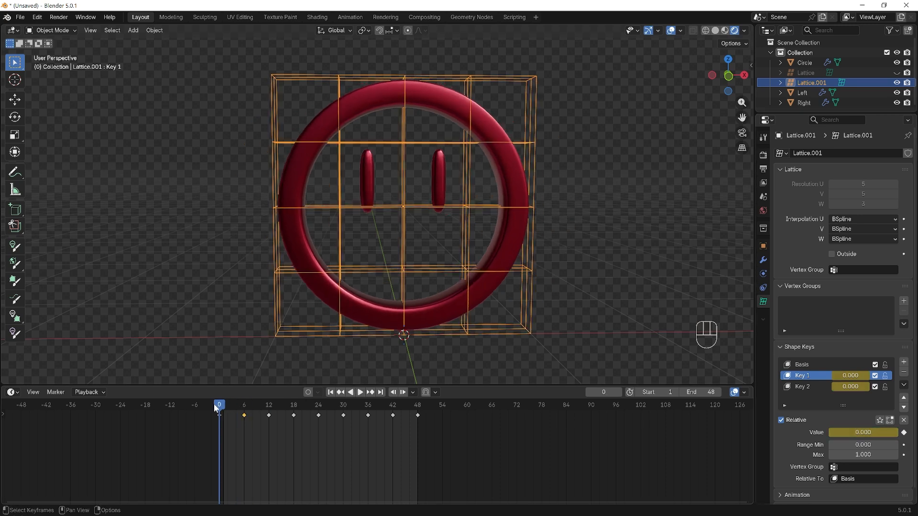
pyautogui.press('space')
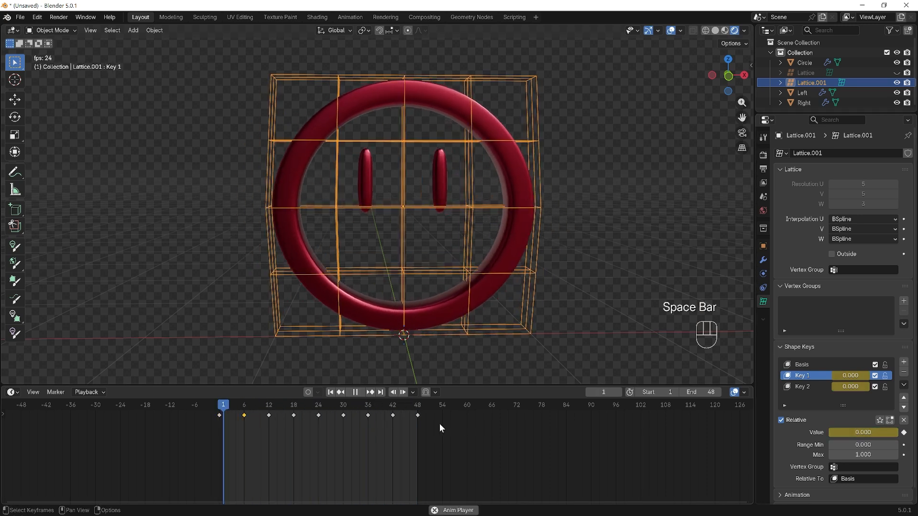
pyautogui.press('space')
# - Select all the lattice keyframes from frame 0 to 48 and set their interpolation mode to Linear
pyautogui.moveTo(431, 421); pyautogui.dragTo(201, 411)
pyautogui.rightClick(267, 414)
pyautogui.moveTo(268, 415)
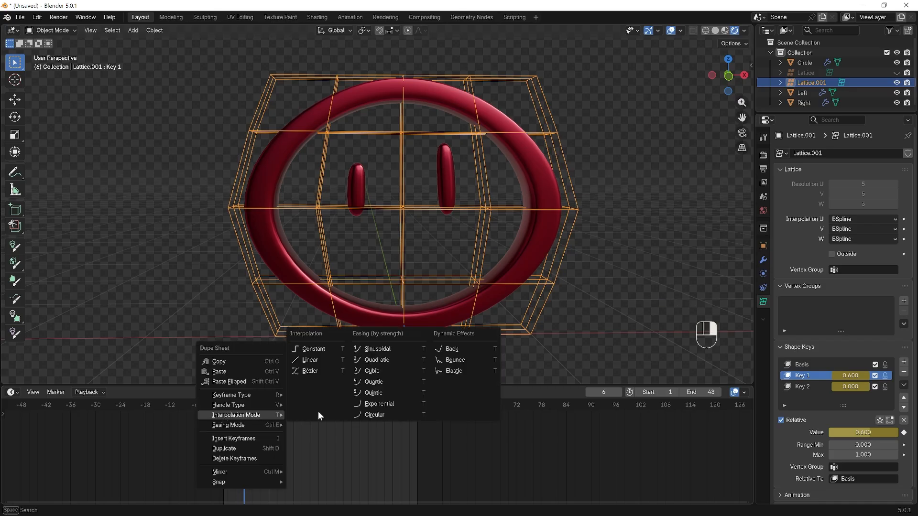
pyautogui.click(326, 359)
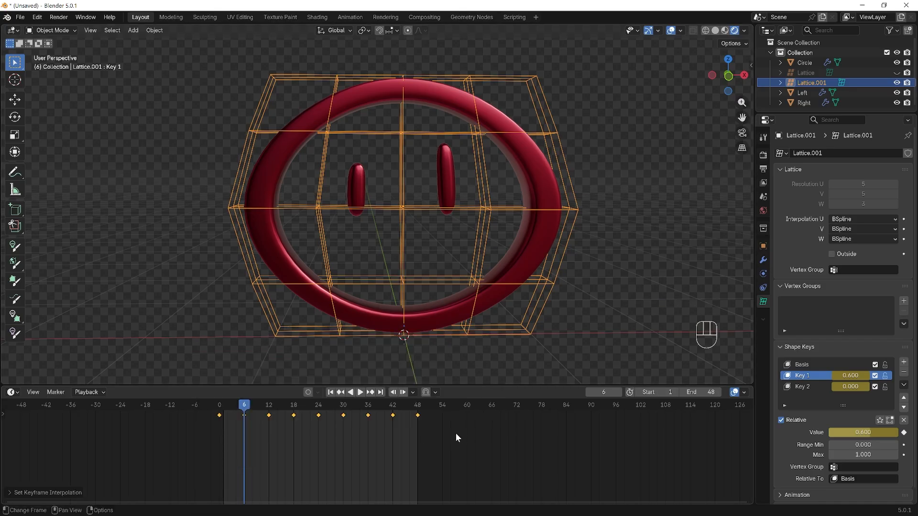
# - Play back the animation, hide Lattice.001, and play the animation again without the cage
pyautogui.press('space')
pyautogui.press('space')
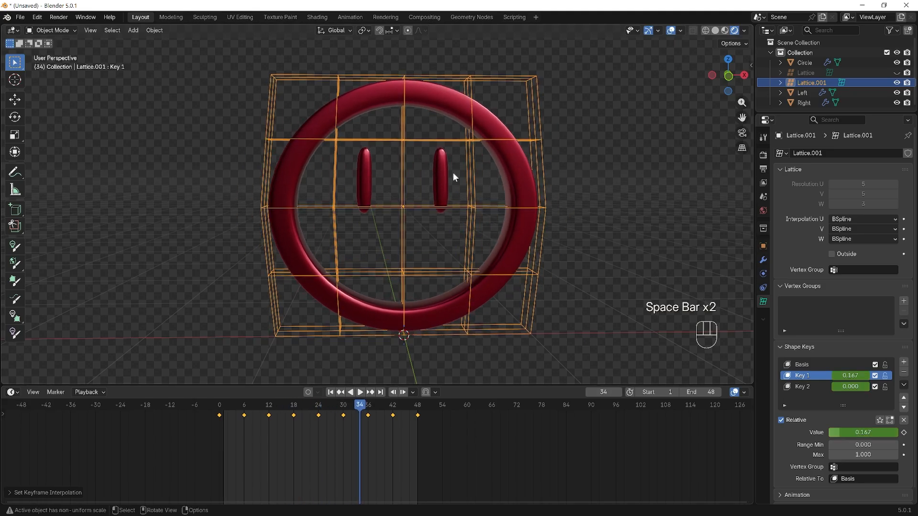
pyautogui.press('h')
pyautogui.press('space')
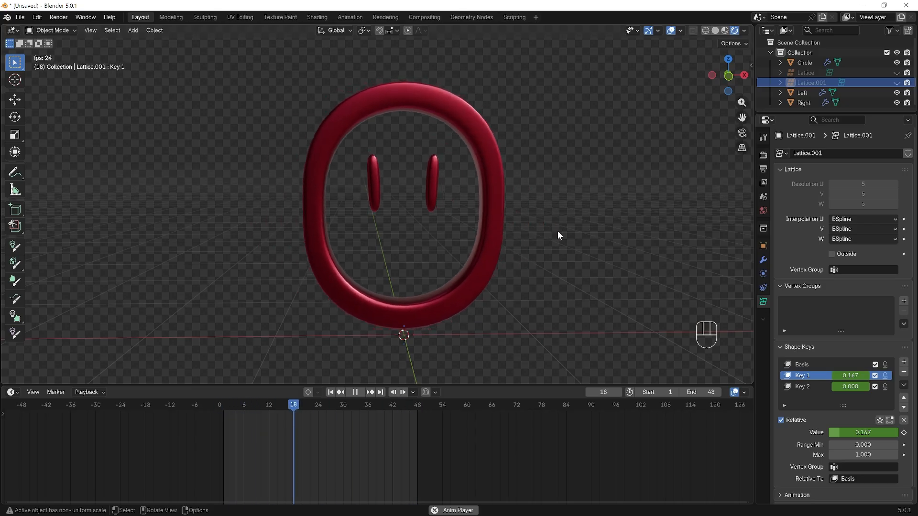
pyautogui.press('space')
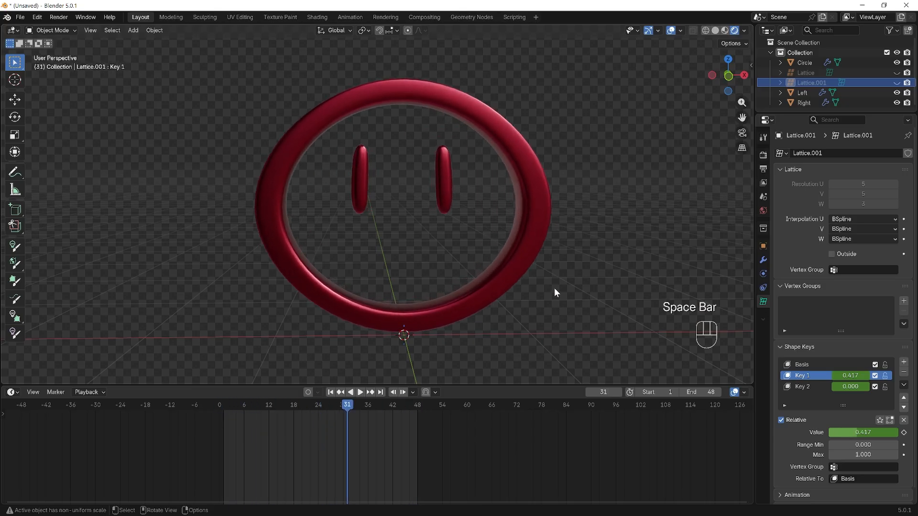
pyautogui.hotkey('shift', 'a')
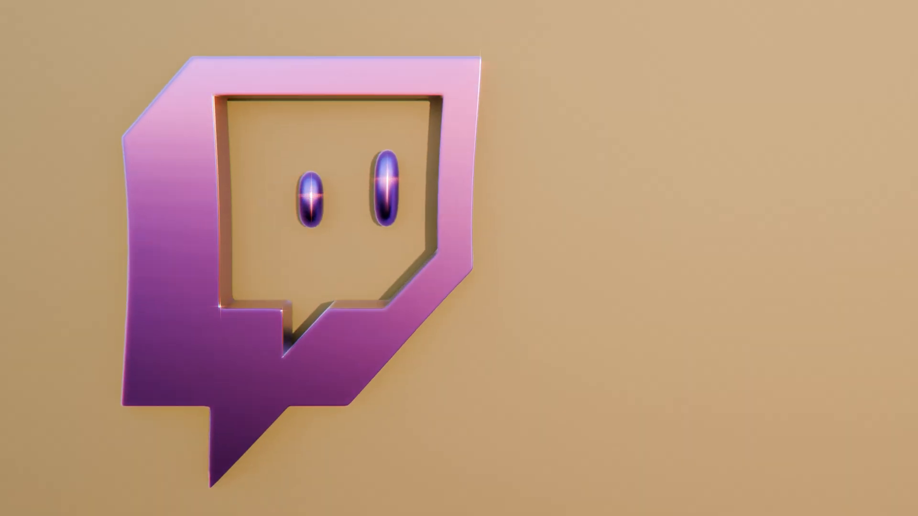